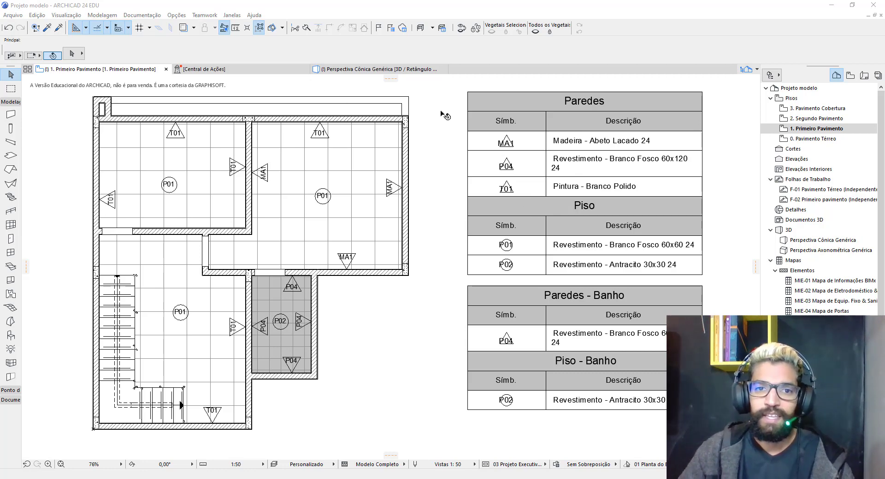
Focus ARCHICAD, then drag the indigofigs.com Chrome window over the floor plan
{"action": "left_click", "coordinate": [410, 10]}
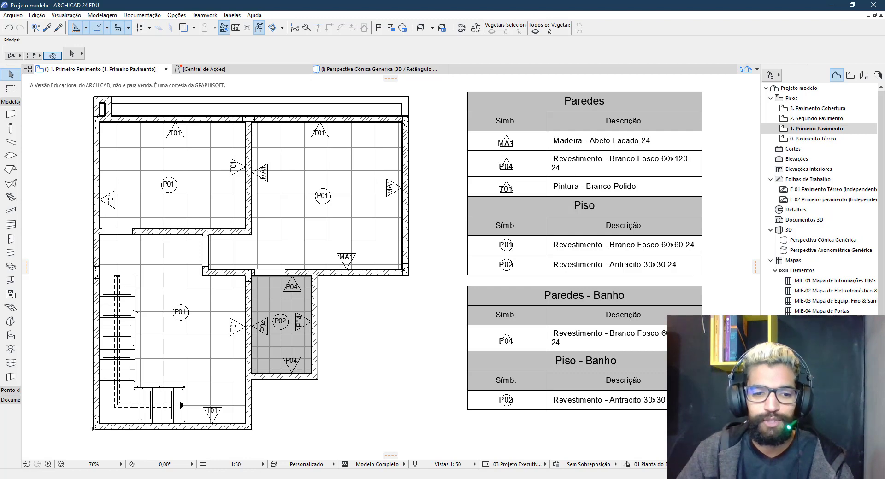
{"action": "mouse_move", "coordinate": [237, 478]}
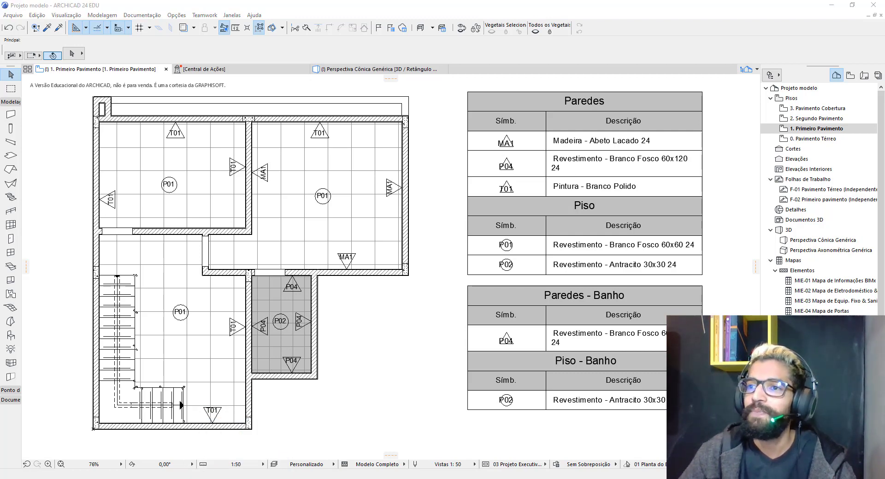
{"action": "left_click_drag", "start_coordinate": [883, 51], "coordinate": [157, 0]}
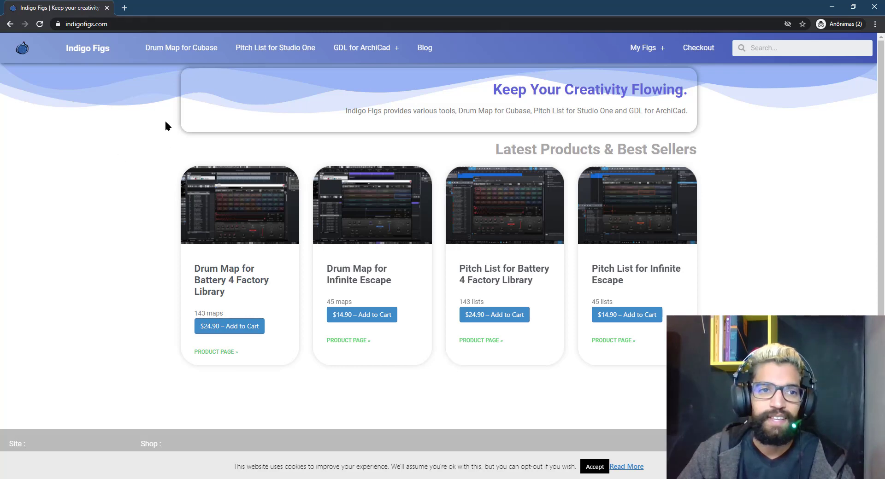
Browse the Symbol Label Suit page's ArchiCad 24–19 downloads under GDL for ArchiCad, then minimize Chrome
{"action": "left_click", "coordinate": [360, 49]}
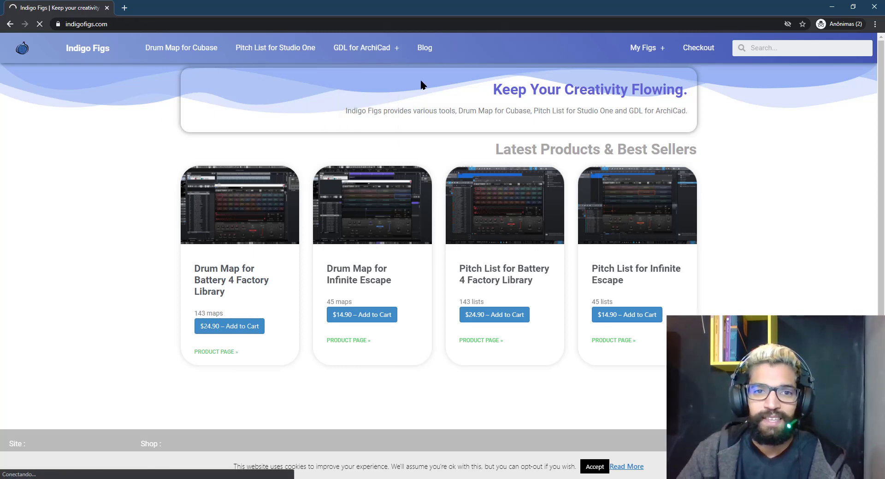
{"action": "mouse_move", "coordinate": [375, 54]}
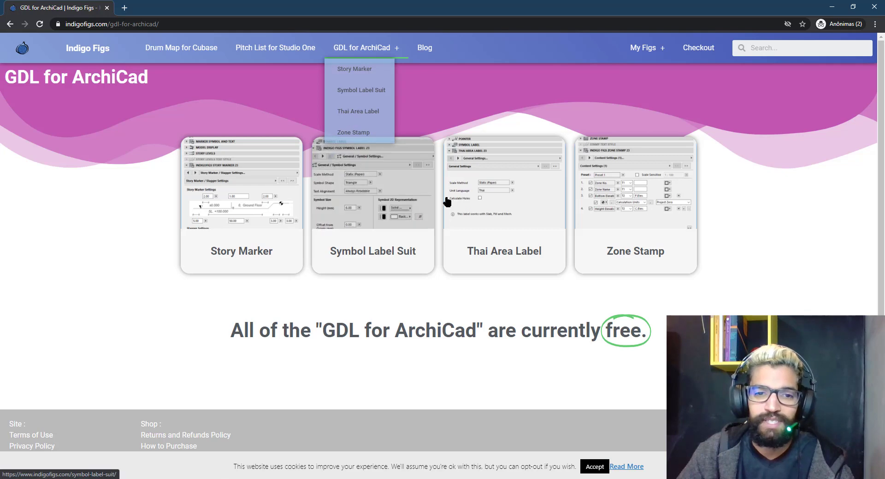
{"action": "left_click", "coordinate": [383, 215]}
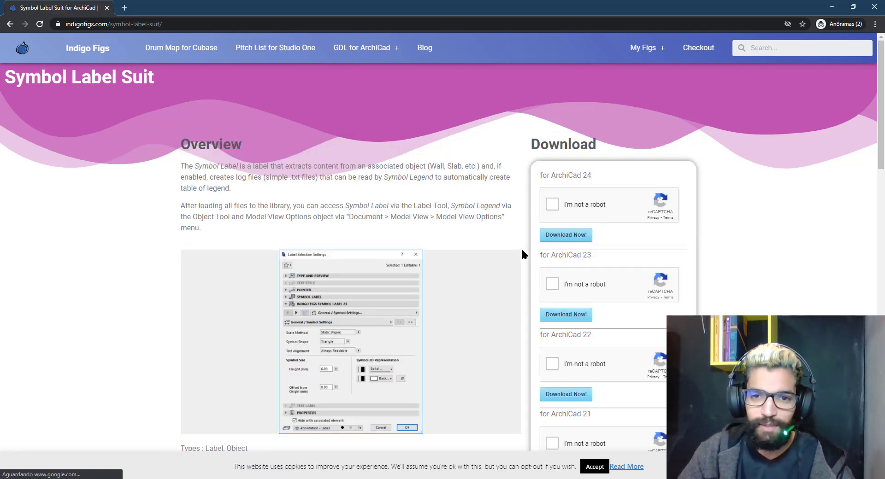
{"action": "scroll", "coordinate": [594, 165], "scroll_direction": "down", "scroll_amount": 1}
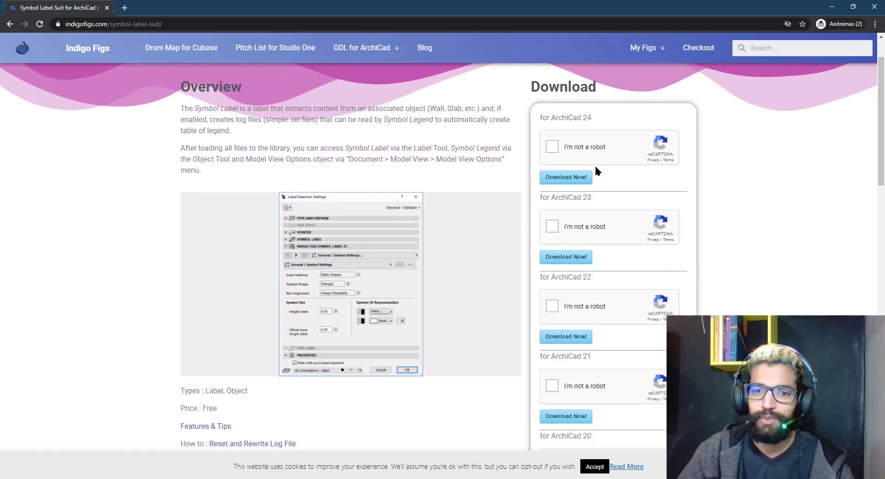
{"action": "scroll", "coordinate": [596, 167], "scroll_direction": "down", "scroll_amount": 3}
{"action": "scroll", "coordinate": [618, 219], "scroll_direction": "down", "scroll_amount": 2}
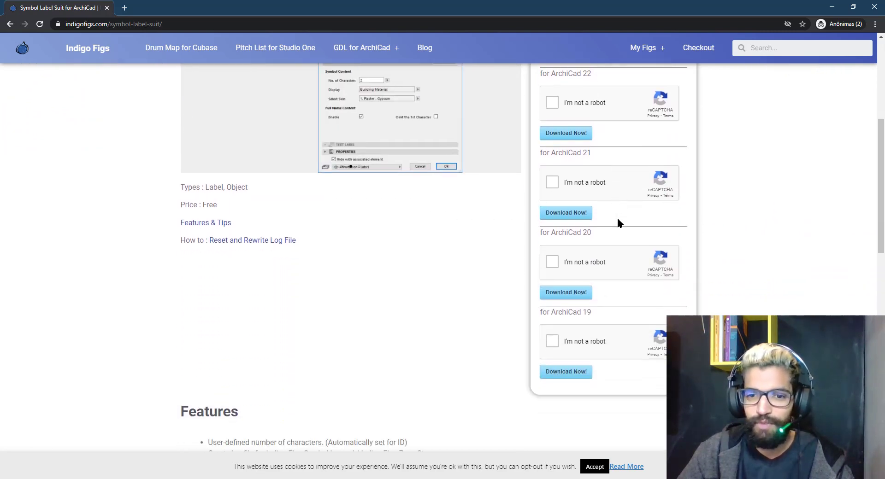
{"action": "scroll", "coordinate": [580, 320], "scroll_direction": "up", "scroll_amount": 5}
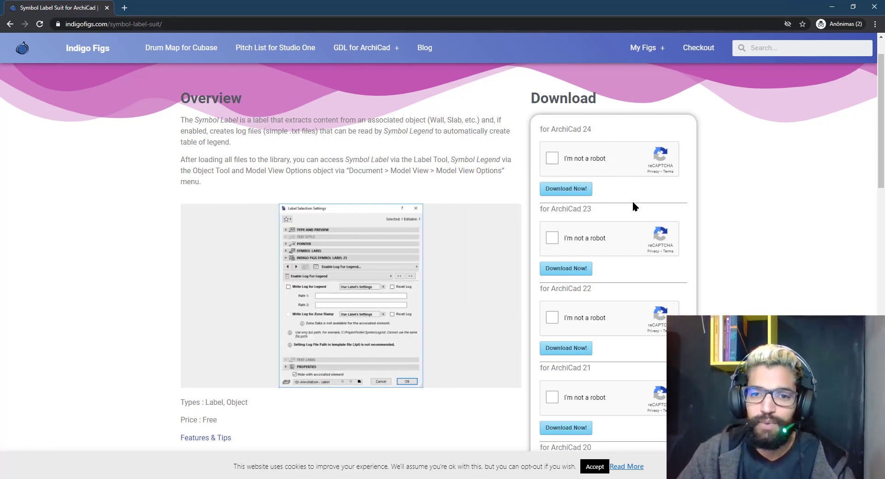
{"action": "scroll", "coordinate": [622, 184], "scroll_direction": "down", "scroll_amount": 2}
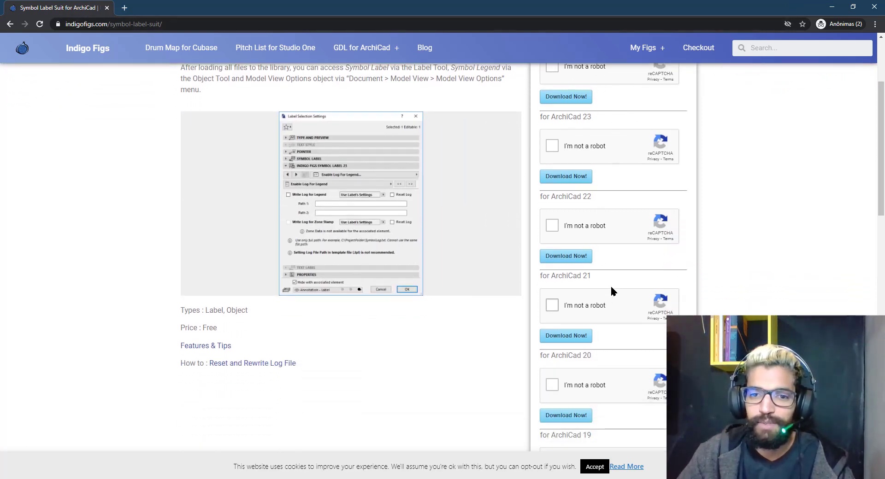
{"action": "left_click", "coordinate": [832, 7]}
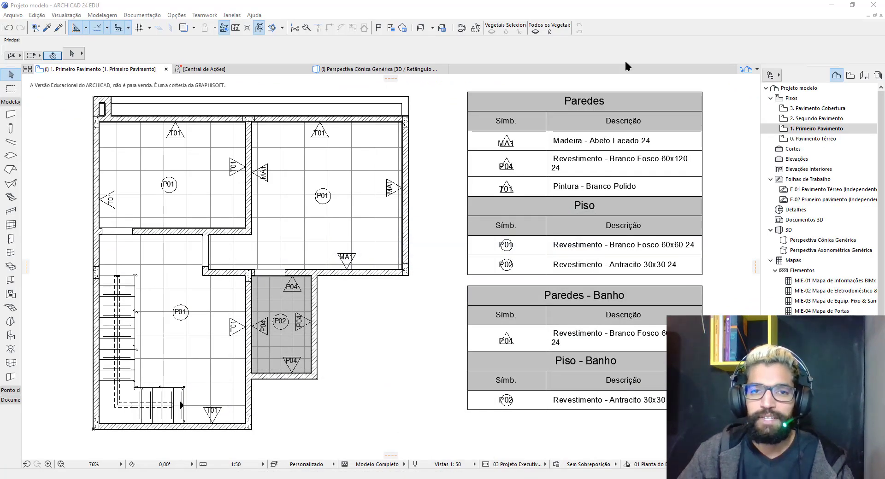
Return to ARCHICAD and zoom out and pan to frame the whole first-floor plan
{"action": "left_click", "coordinate": [524, 5]}
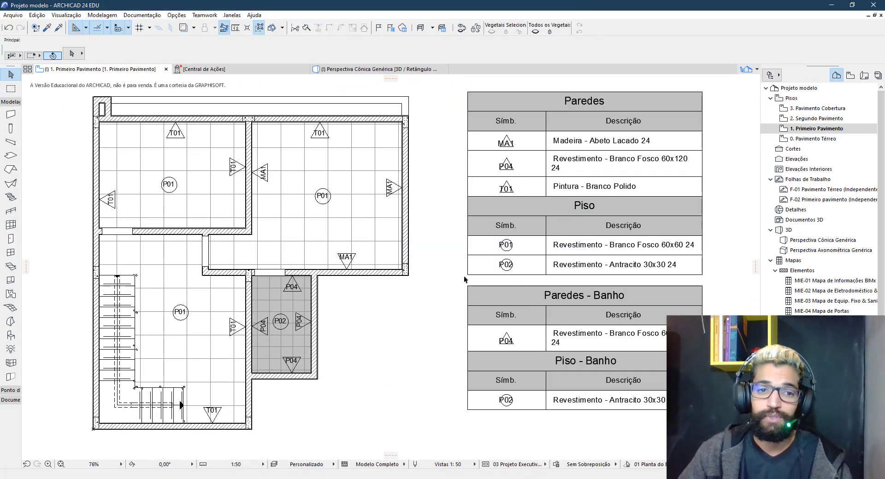
{"action": "scroll", "coordinate": [367, 260], "scroll_direction": "down", "scroll_amount": 2}
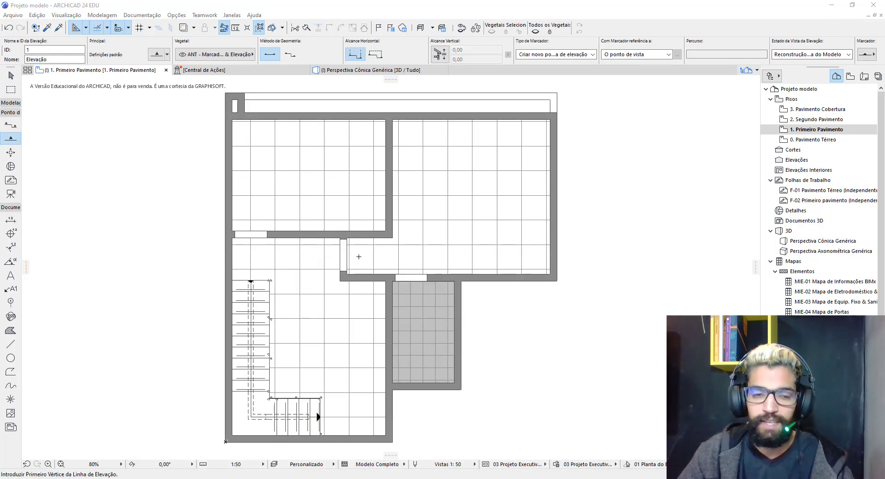
{"action": "scroll", "coordinate": [358, 257], "scroll_direction": "down", "scroll_amount": 2}
{"action": "middle_click_drag", "start_coordinate": [451, 269], "coordinate": [358, 272]}
{"action": "key", "text": "Escape"}
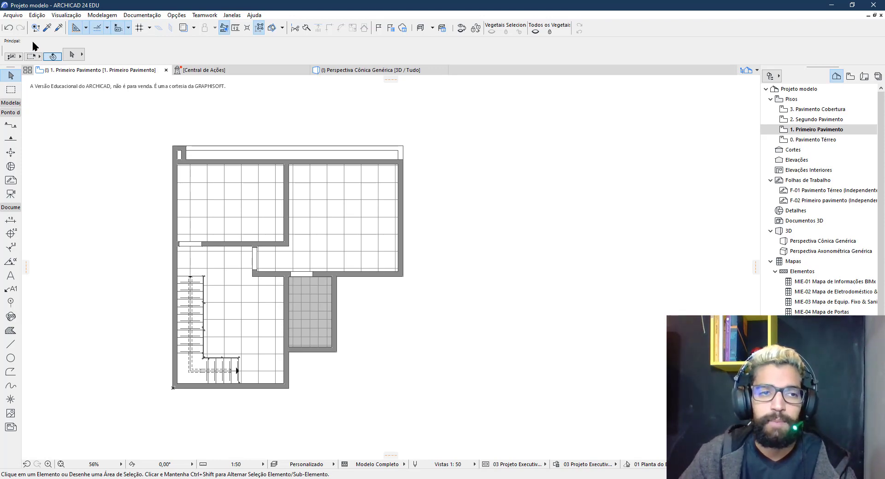
{"action": "left_click", "coordinate": [12, 14]}
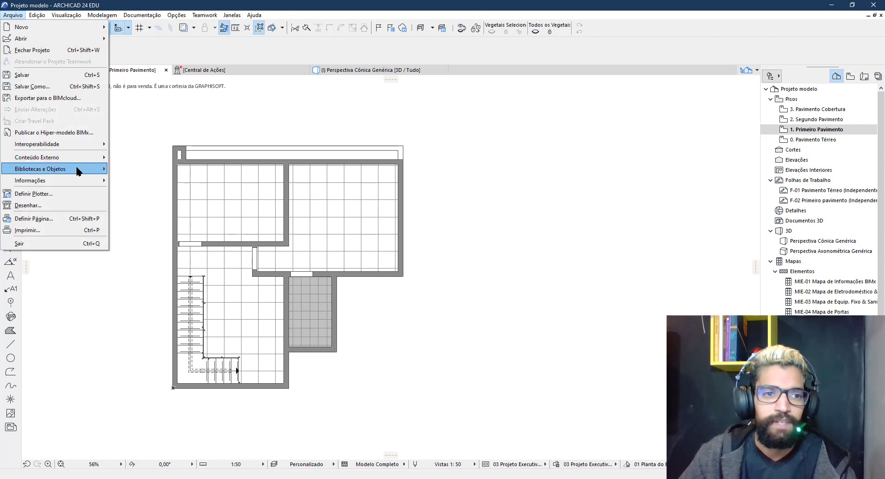
In Library Manager's Embedded Library, add the three Indigo Figs files, then Reload & Apply and confirm
{"action": "mouse_move", "coordinate": [79, 170]}
{"action": "left_click", "coordinate": [137, 169]}
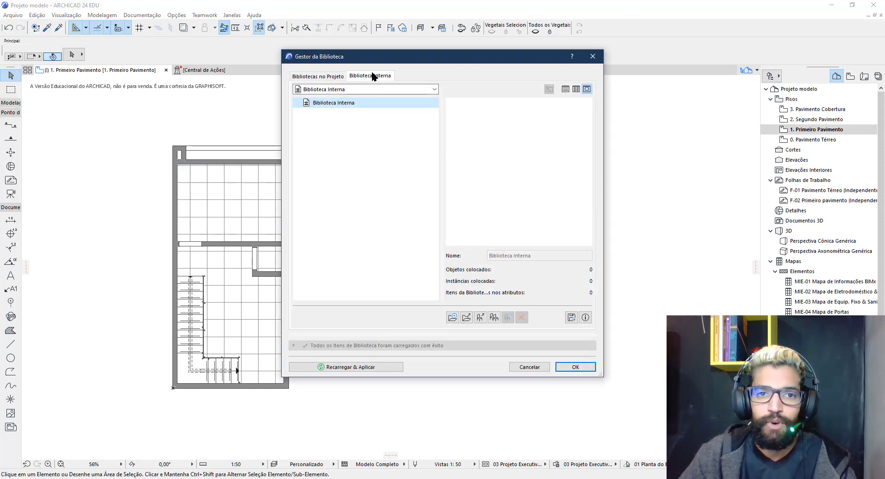
{"action": "left_click", "coordinate": [372, 73]}
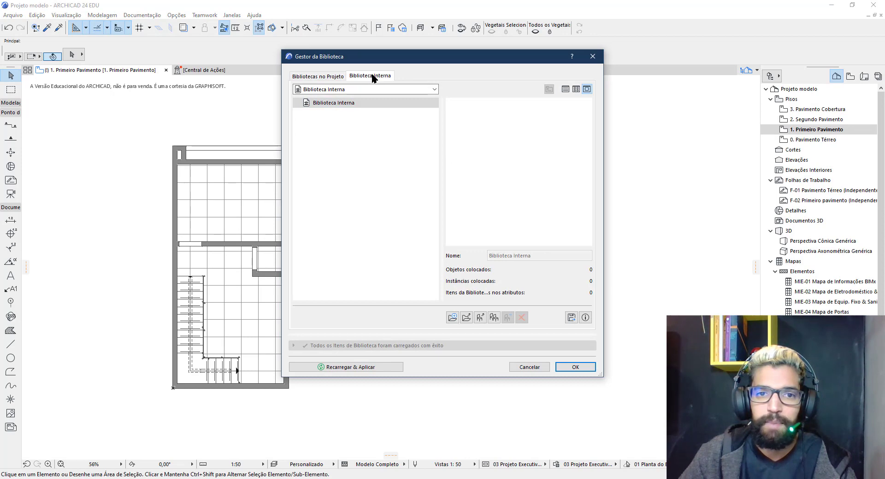
{"action": "left_click", "coordinate": [480, 320]}
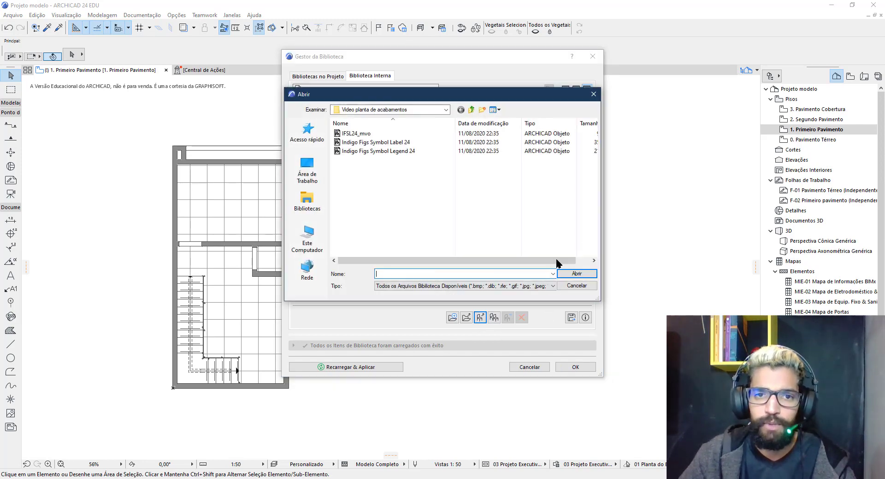
{"action": "left_click", "coordinate": [367, 152]}
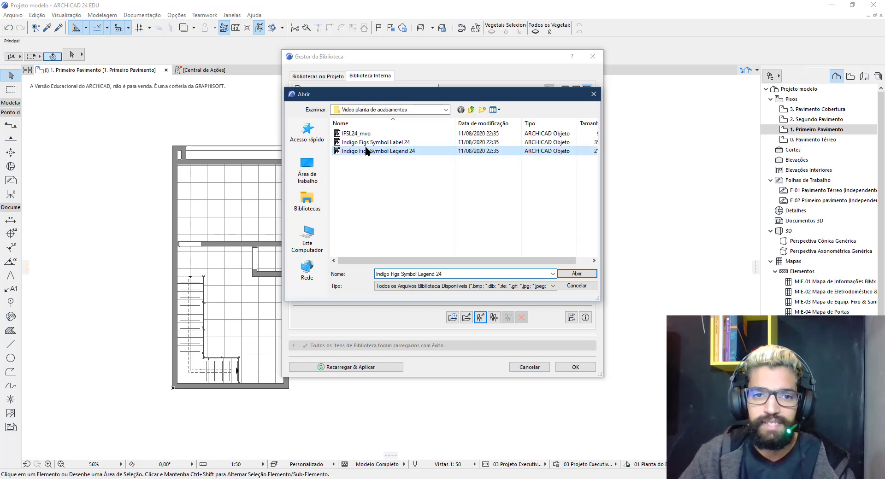
{"action": "left_click", "coordinate": [354, 134], "text": "shift"}
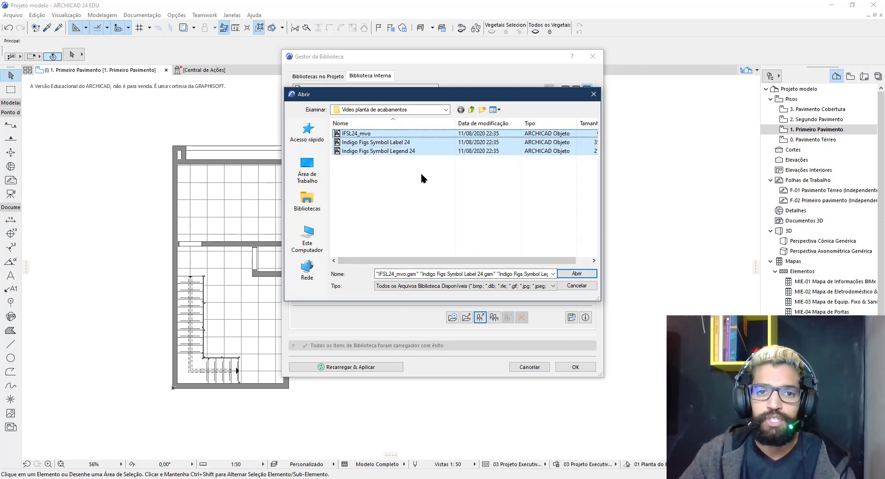
{"action": "left_click", "coordinate": [576, 274]}
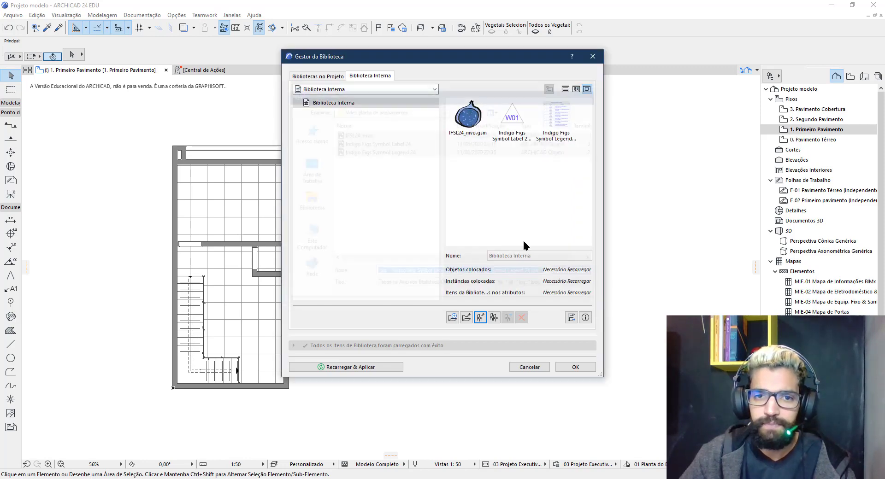
{"action": "left_click", "coordinate": [388, 369]}
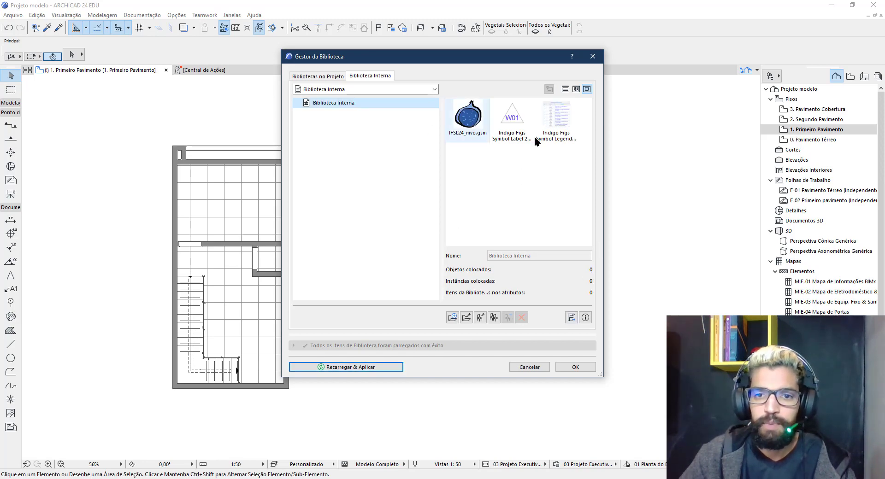
{"action": "left_click", "coordinate": [575, 367]}
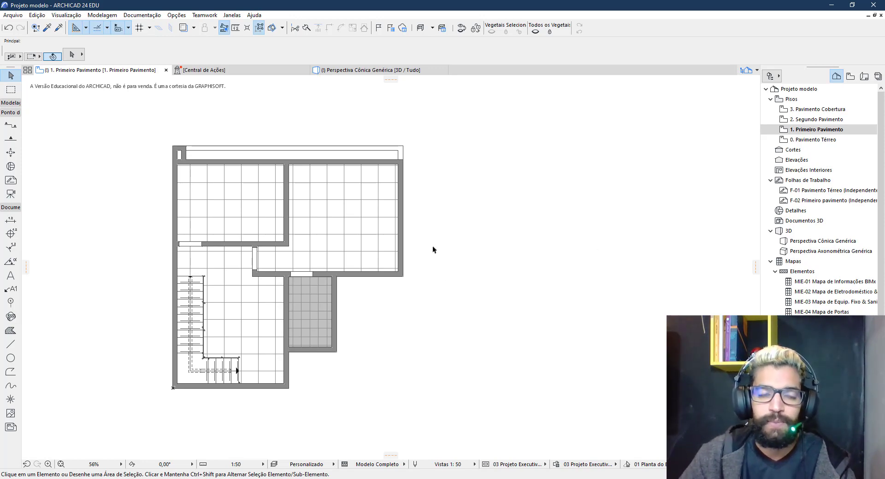
In Work Environment's Dialog Boxes and Palettes, change Auto-update Delay from 1,50 to 10,00 seconds
{"action": "left_click", "coordinate": [180, 18]}
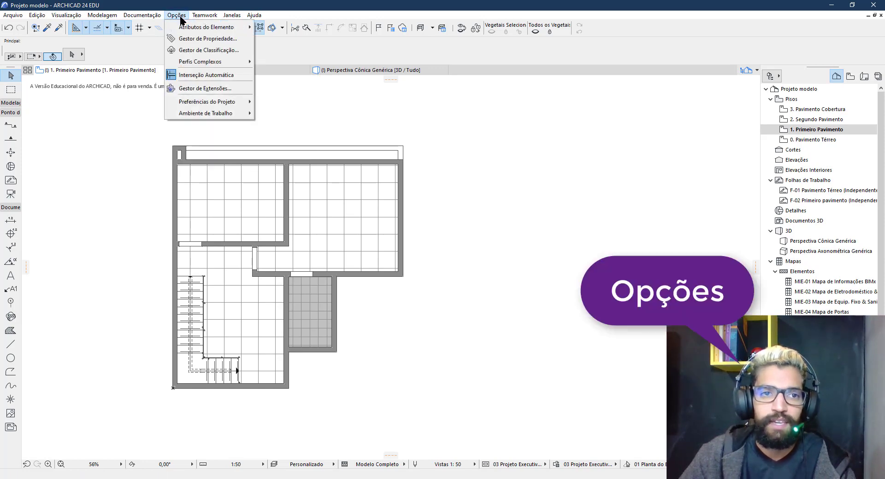
{"action": "mouse_move", "coordinate": [229, 118]}
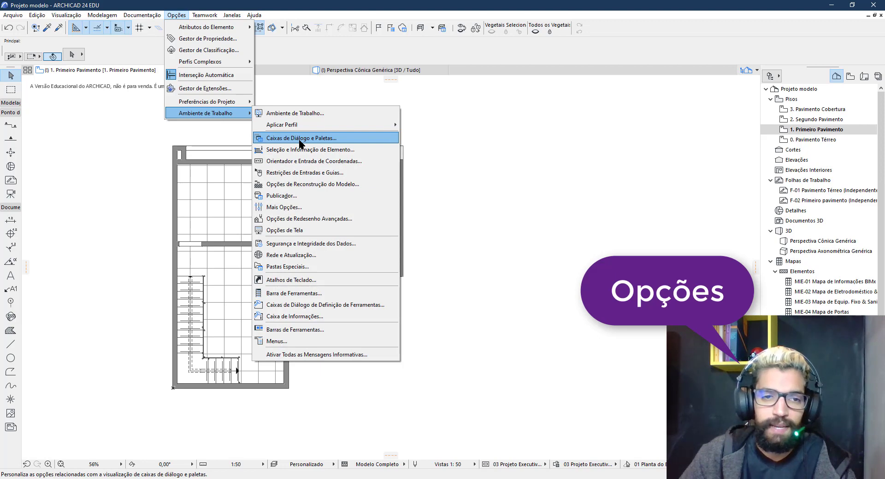
{"action": "left_click", "coordinate": [299, 138]}
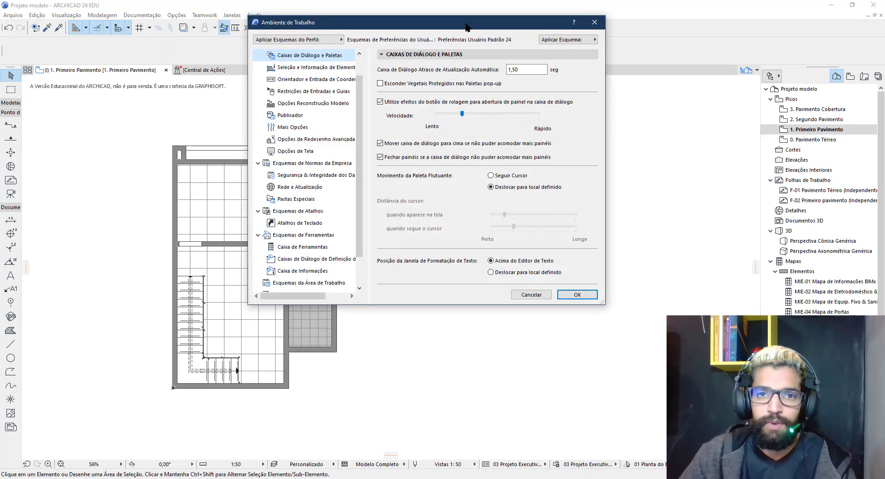
{"action": "left_click_drag", "start_coordinate": [465, 27], "coordinate": [460, 61]}
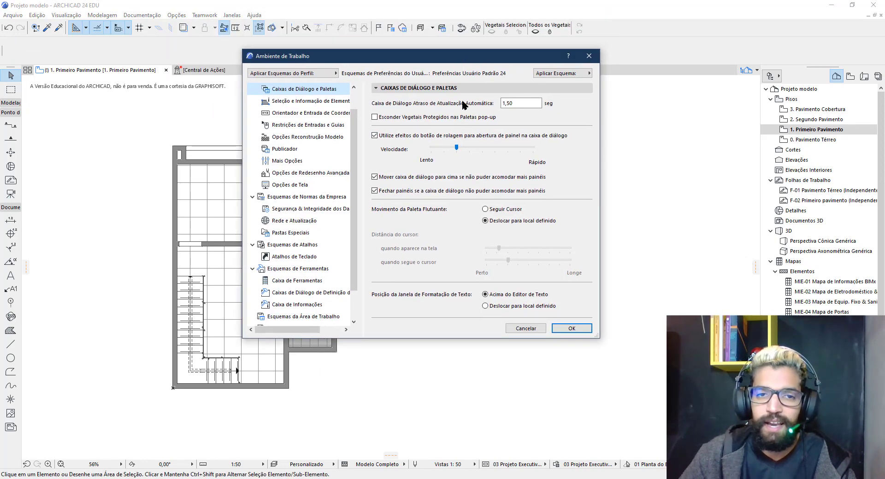
{"action": "double_click", "coordinate": [521, 103]}
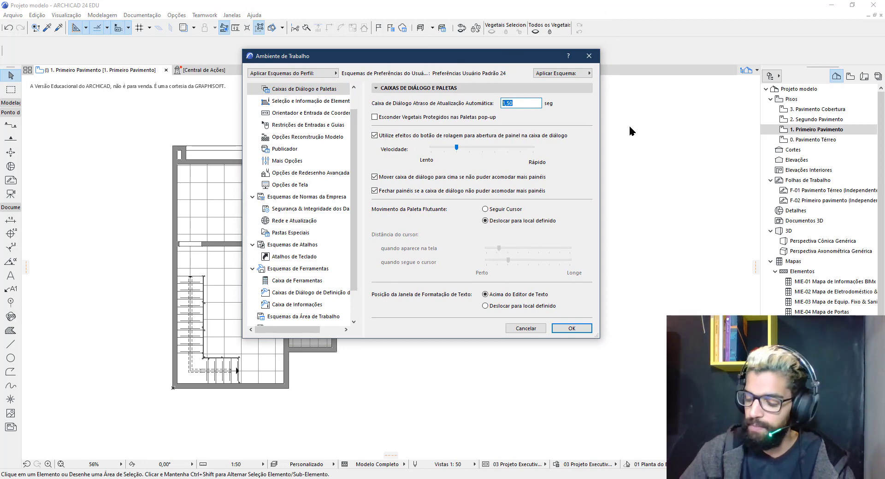
{"action": "type", "text": "10"}
{"action": "type", "text": ",00"}
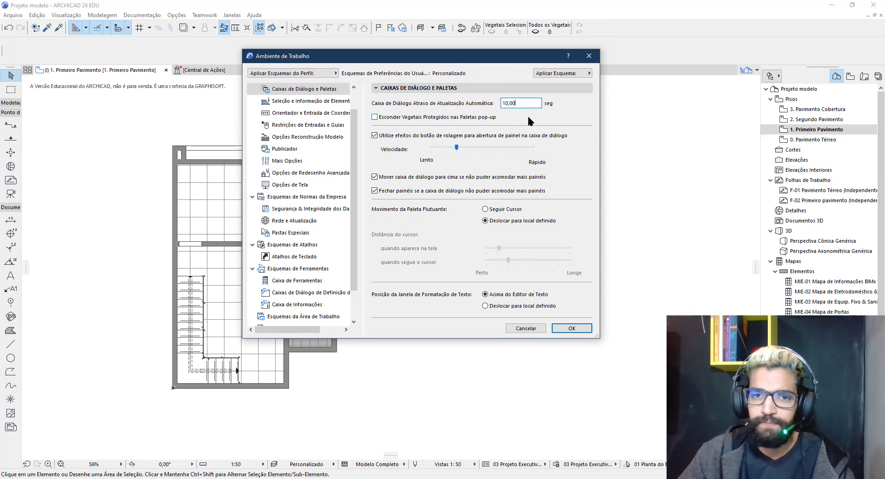
{"action": "left_click", "coordinate": [571, 328]}
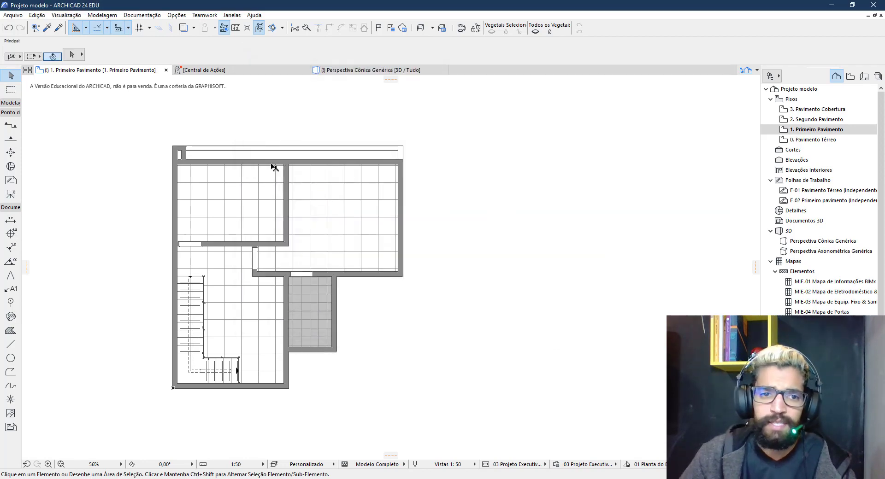
Open the upper-left room's ceiling slab settings and dismiss them unchanged
{"action": "left_click", "coordinate": [244, 194]}
{"action": "double_click", "coordinate": [284, 200]}
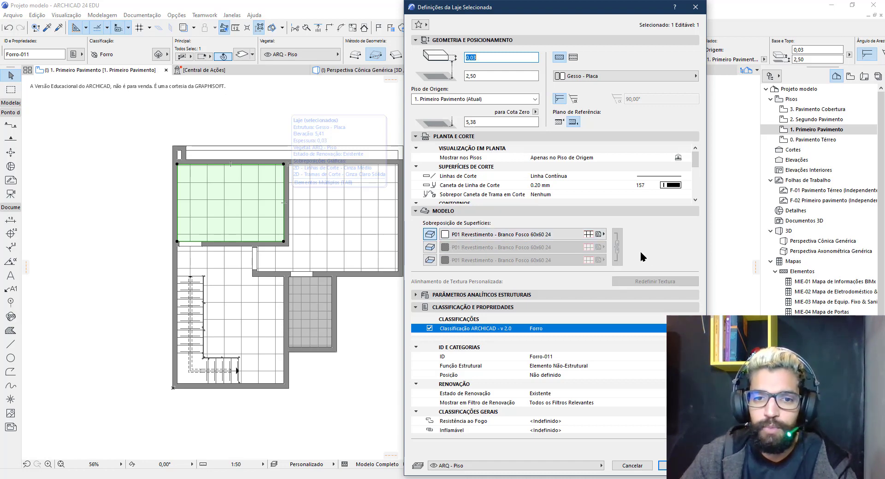
{"action": "key", "text": "Escape"}
{"action": "key", "text": "Escape"}
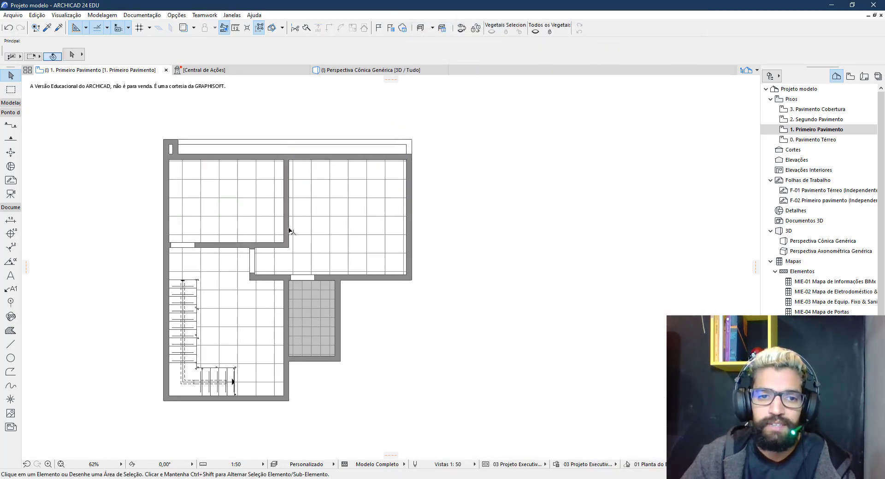
Inspect the surfaces of the wall between the two top rooms, then deselect it
{"action": "scroll", "coordinate": [291, 229], "scroll_direction": "up", "scroll_amount": 4}
{"action": "left_click", "coordinate": [288, 217]}
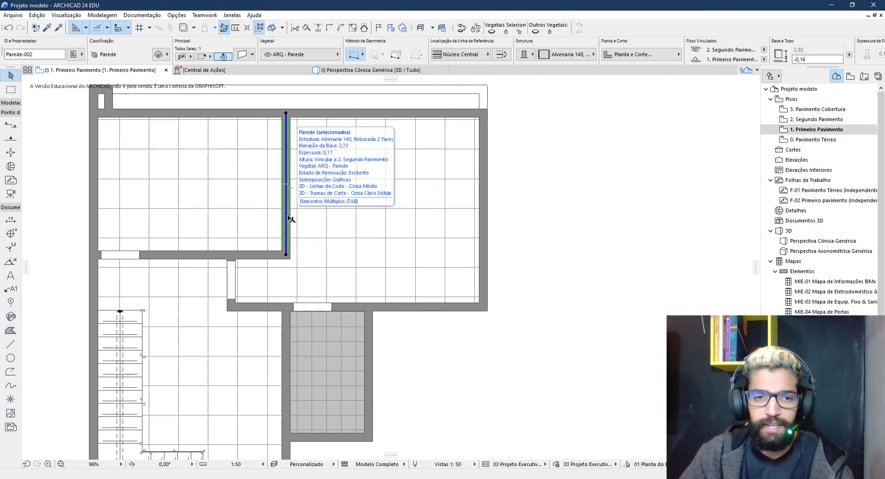
{"action": "key", "text": "ctrl+t"}
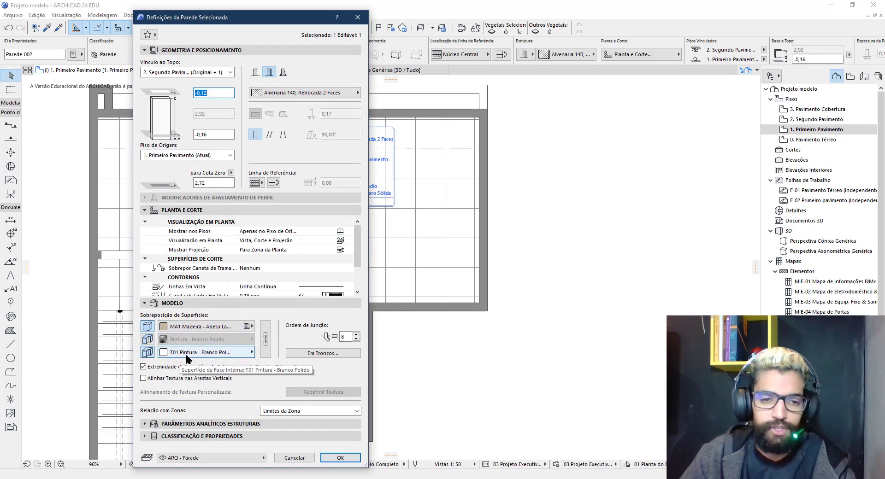
{"action": "key", "text": "Escape"}
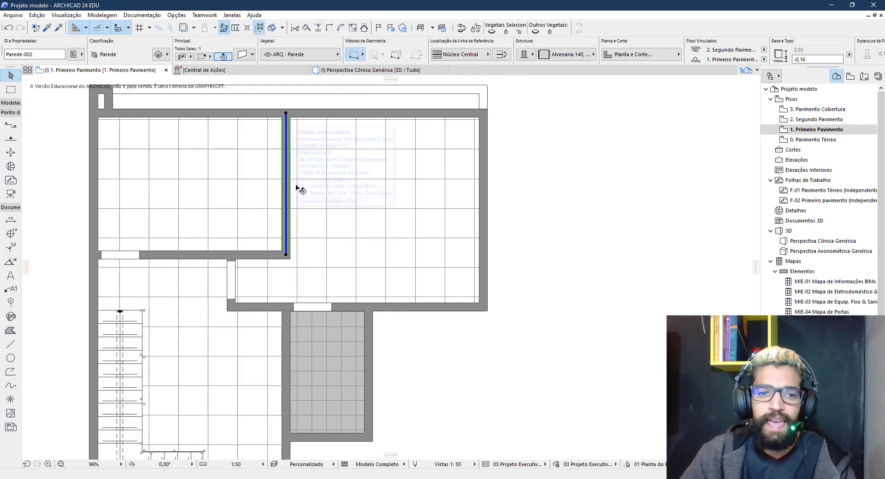
{"action": "left_click", "coordinate": [277, 188]}
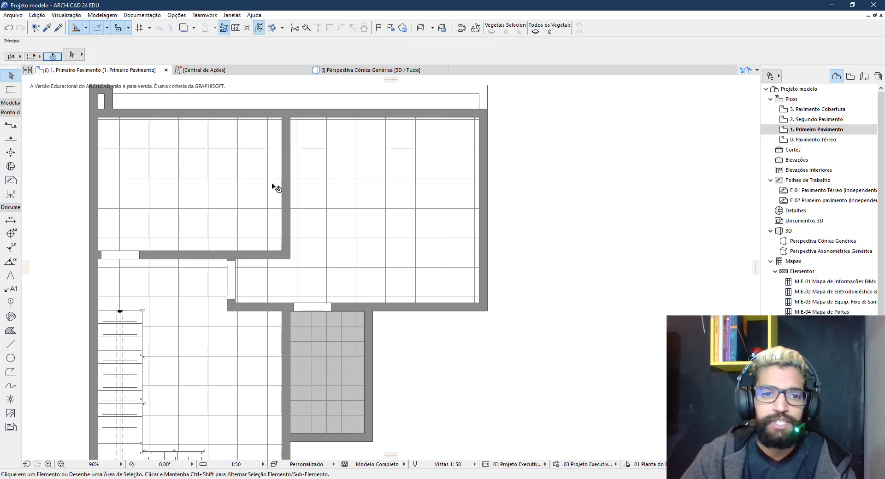
Review the T01 Pintura, P01 Branco Fosco 60x60 and P02 Antracito 30x30 surfaces
{"action": "left_click", "coordinate": [178, 16]}
{"action": "mouse_move", "coordinate": [183, 32]}
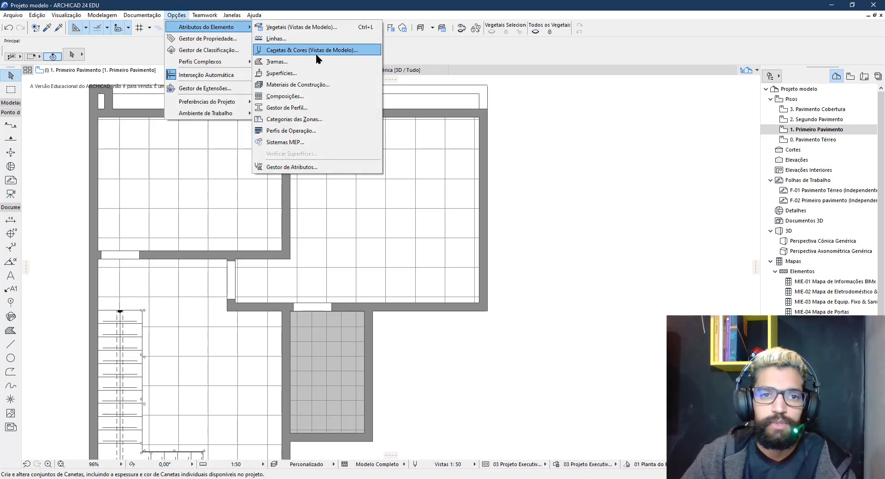
{"action": "left_click", "coordinate": [300, 75]}
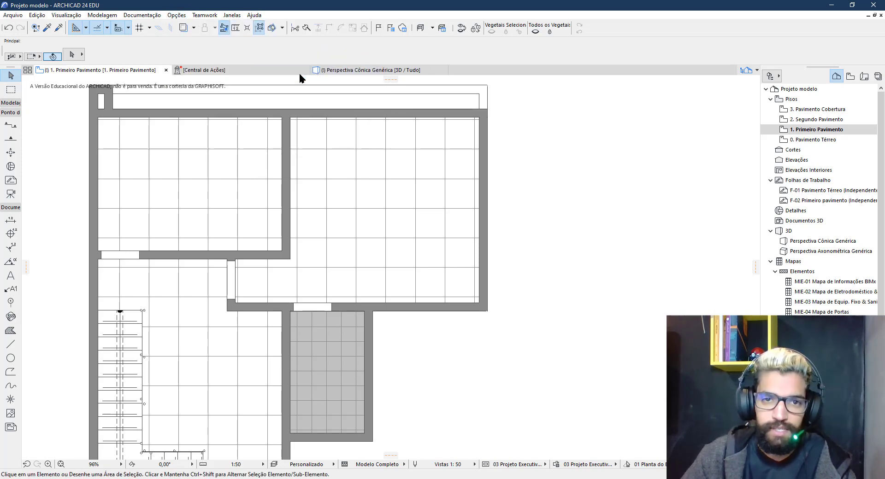
{"action": "left_click", "coordinate": [436, 33]}
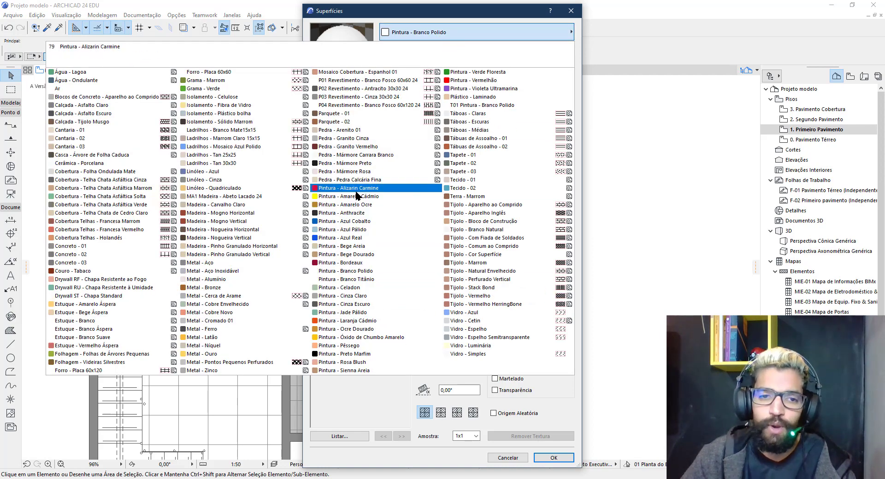
{"action": "left_click", "coordinate": [474, 106]}
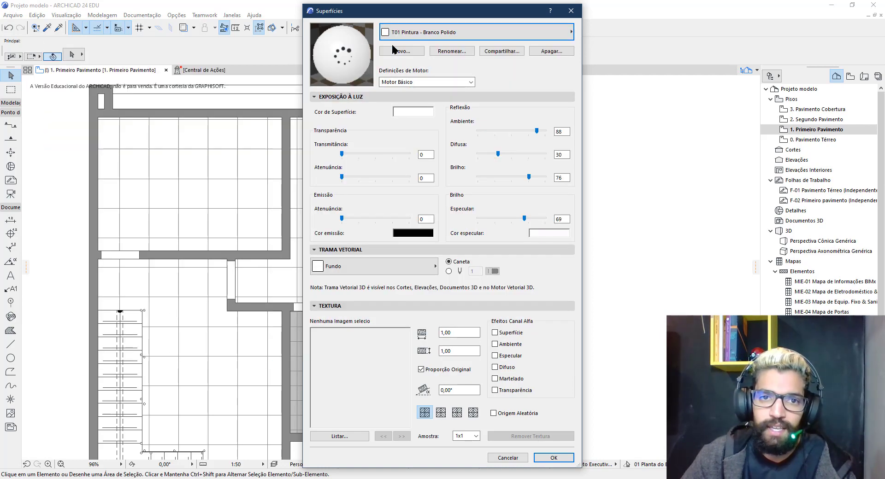
{"action": "left_click", "coordinate": [401, 33]}
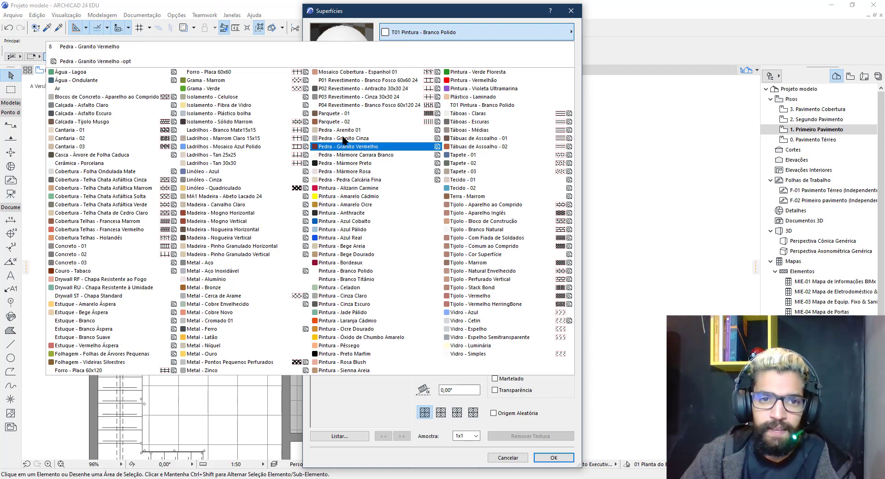
{"action": "left_click", "coordinate": [336, 81]}
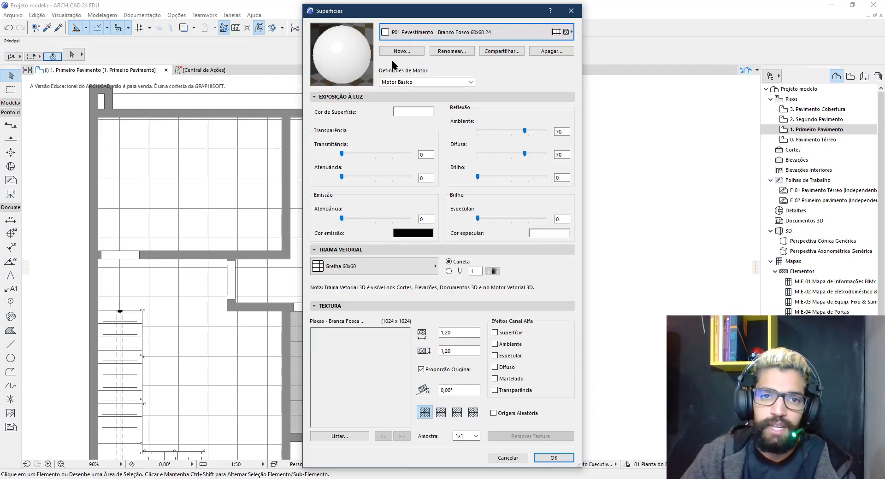
{"action": "left_click", "coordinate": [404, 40]}
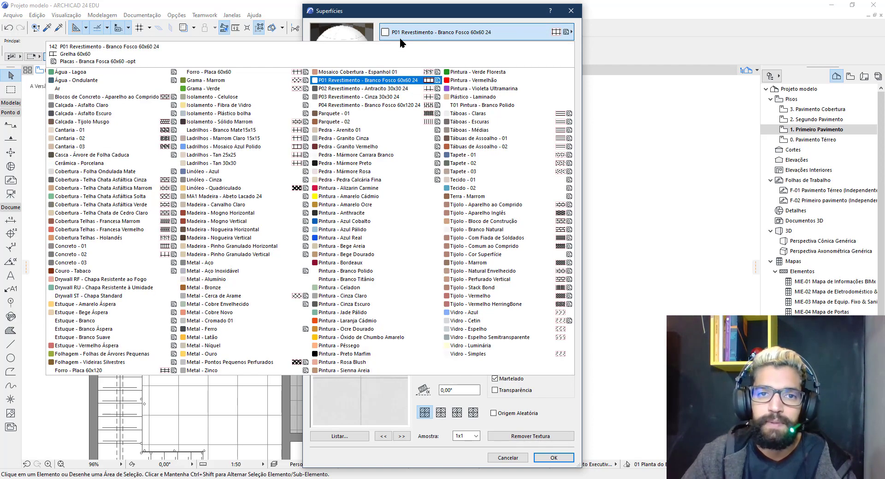
{"action": "left_click", "coordinate": [356, 83]}
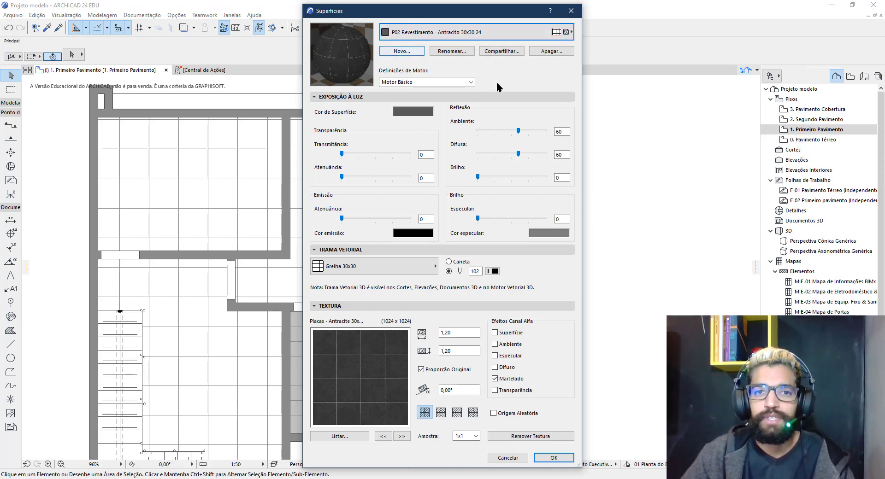
{"action": "left_click", "coordinate": [552, 458]}
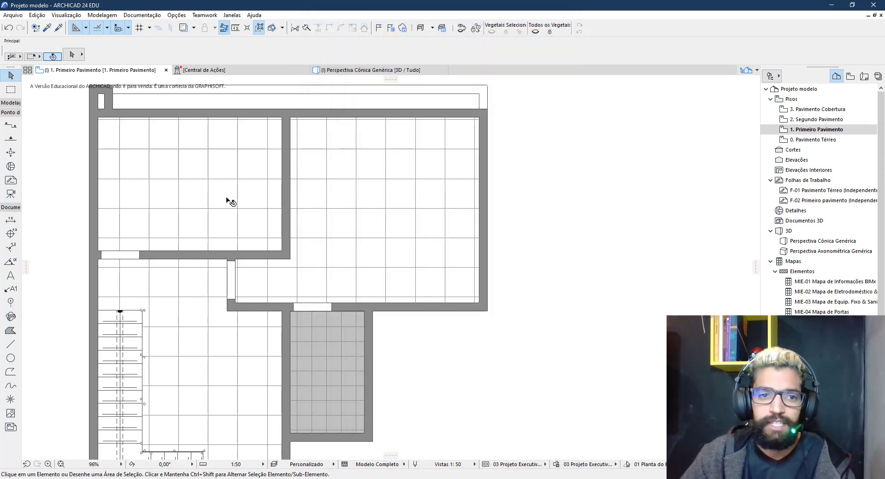
Open the top-left floor slab's settings to see its P01 top surface
{"action": "scroll", "coordinate": [394, 282], "scroll_direction": "down", "scroll_amount": 2}
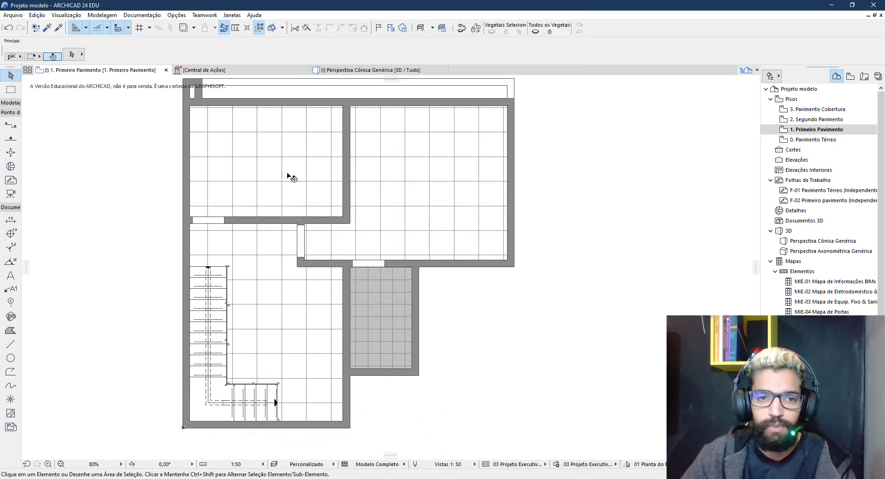
{"action": "left_click", "coordinate": [290, 178]}
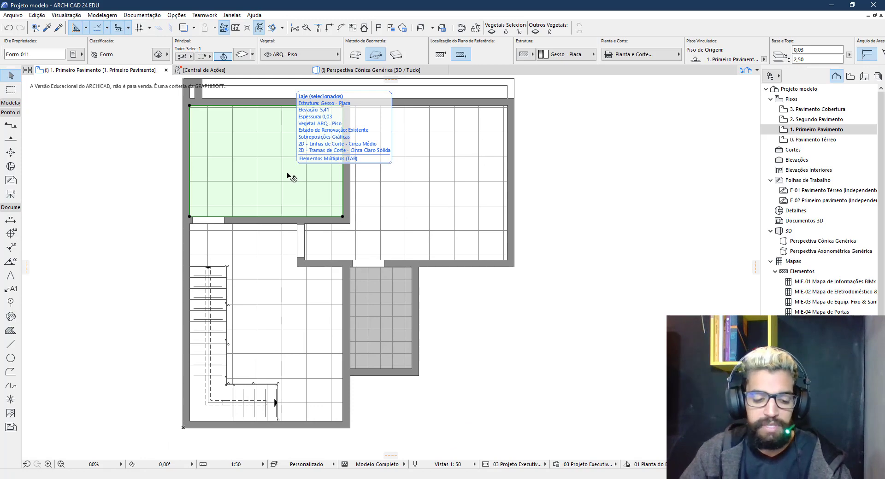
{"action": "double_click", "coordinate": [290, 178]}
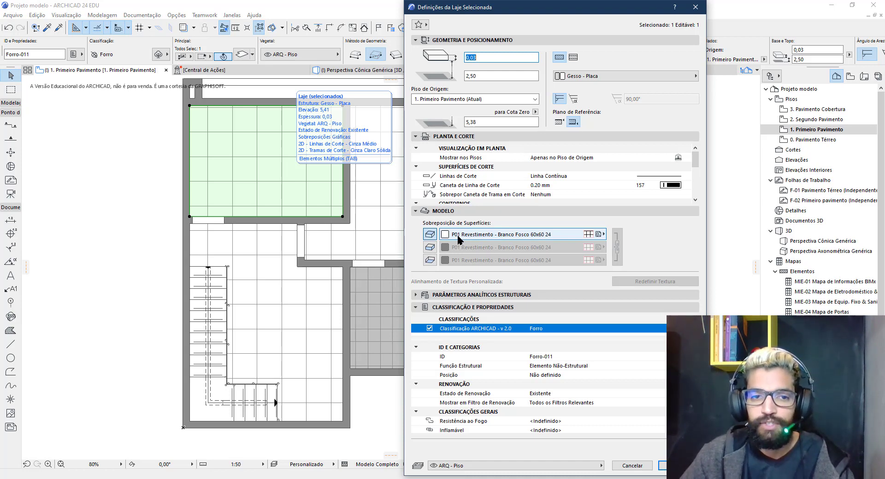
Close the Forro-011 slab settings without changes
{"action": "key", "text": "Escape"}
{"action": "key", "text": "Escape"}
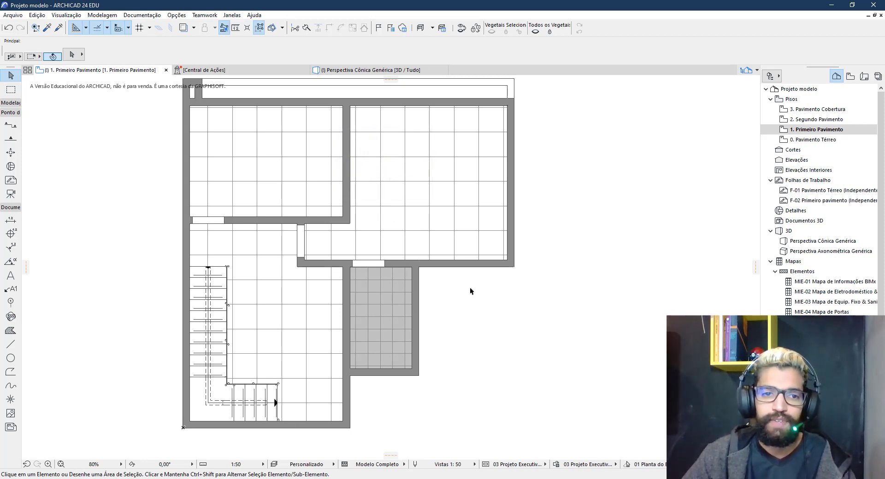
Choose Indigo Figs Symbol Label 24 as the label type with custom-angle orientation
{"action": "left_click", "coordinate": [11, 291]}
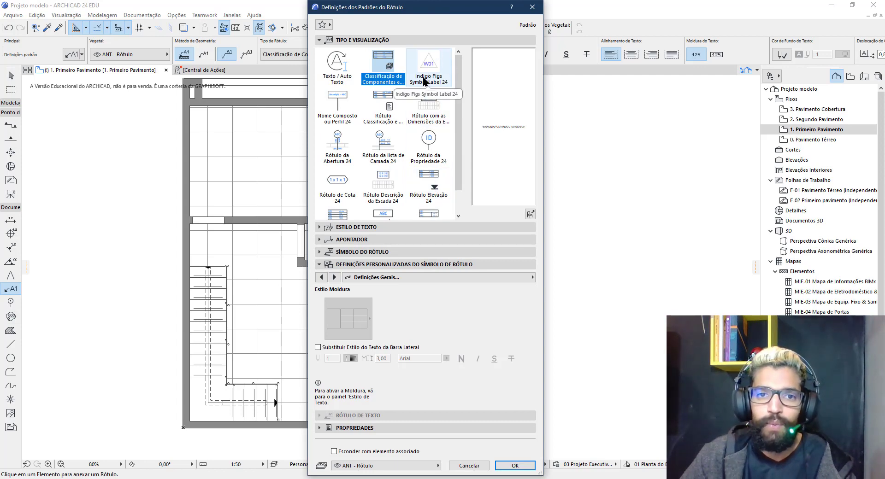
{"action": "left_click", "coordinate": [440, 68]}
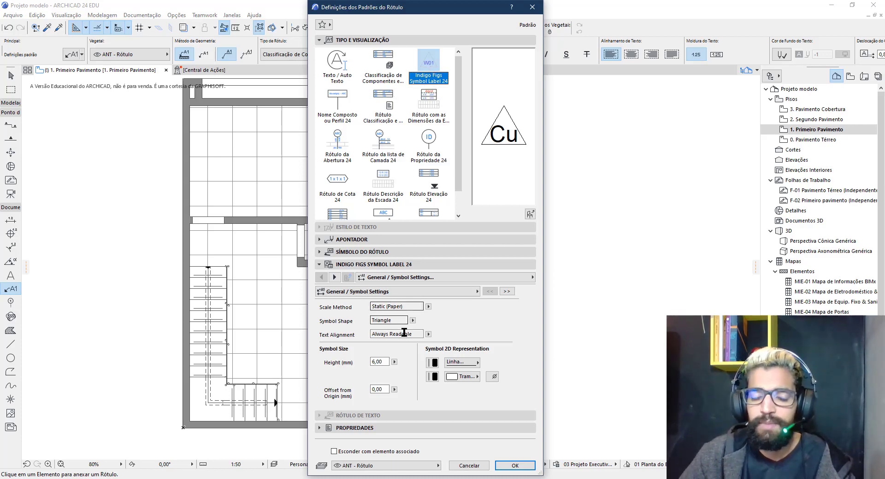
{"action": "left_click", "coordinate": [351, 255]}
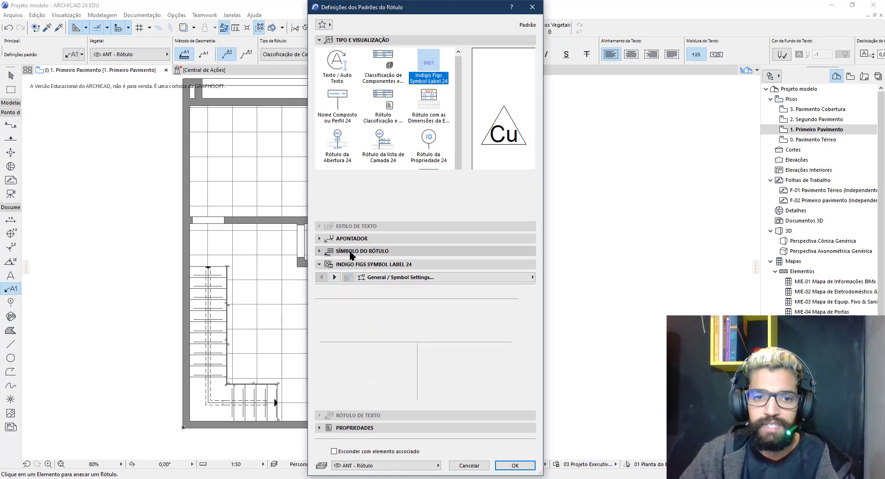
{"action": "left_click", "coordinate": [391, 254]}
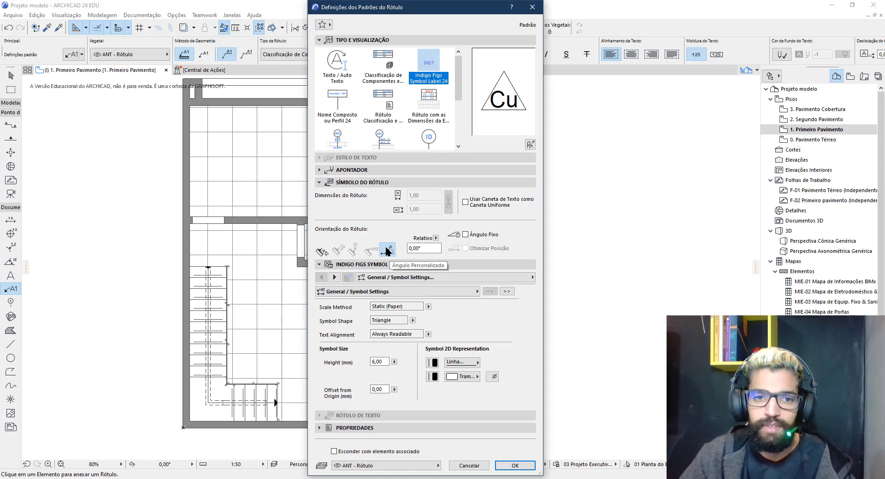
{"action": "left_click", "coordinate": [354, 185]}
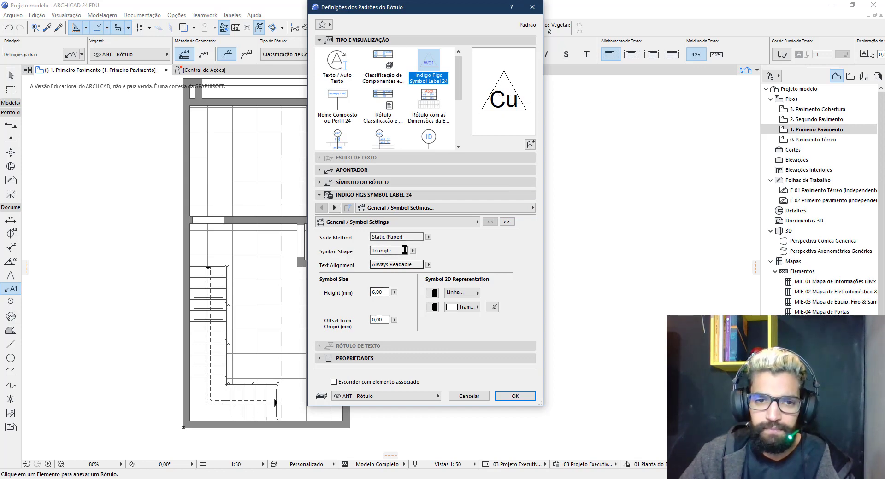
Set the label's display content to 3 characters of the Surface name and confirm
{"action": "left_click", "coordinate": [335, 207]}
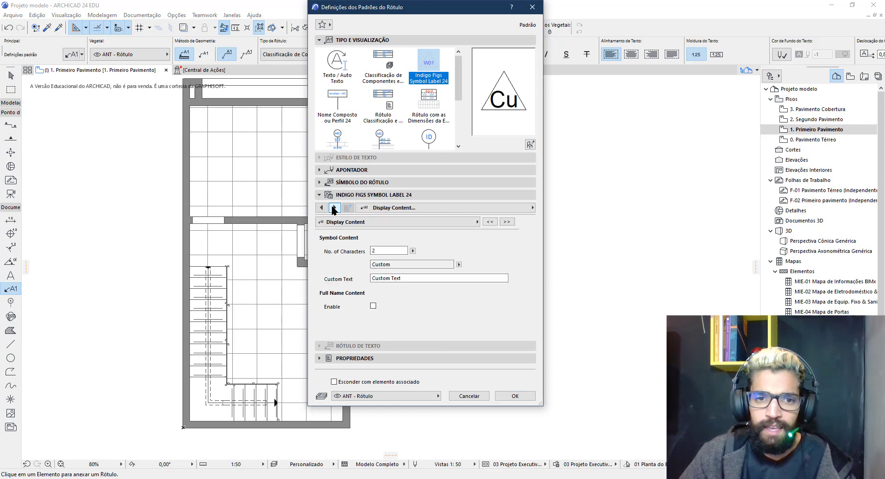
{"action": "left_click", "coordinate": [383, 251]}
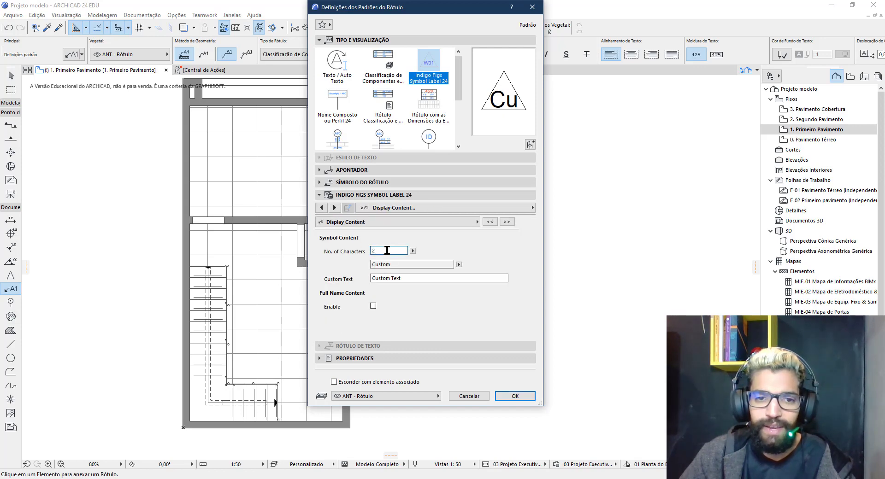
{"action": "type", "text": "3"}
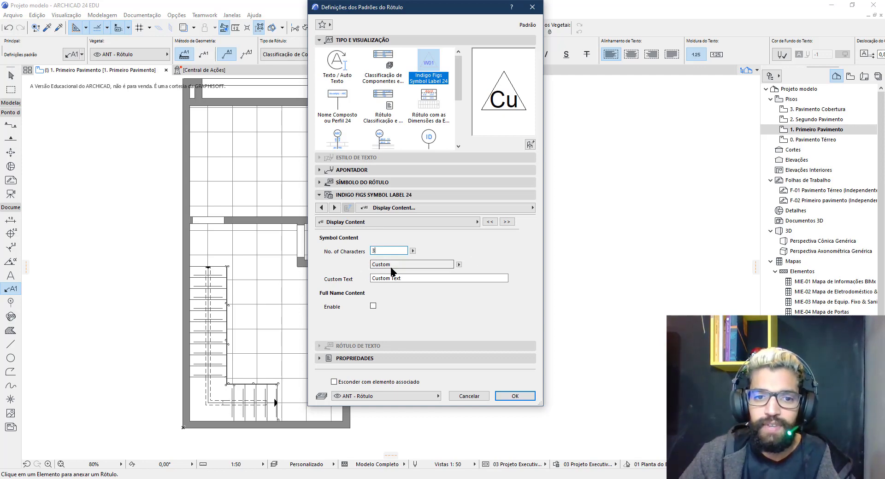
{"action": "left_click", "coordinate": [458, 265]}
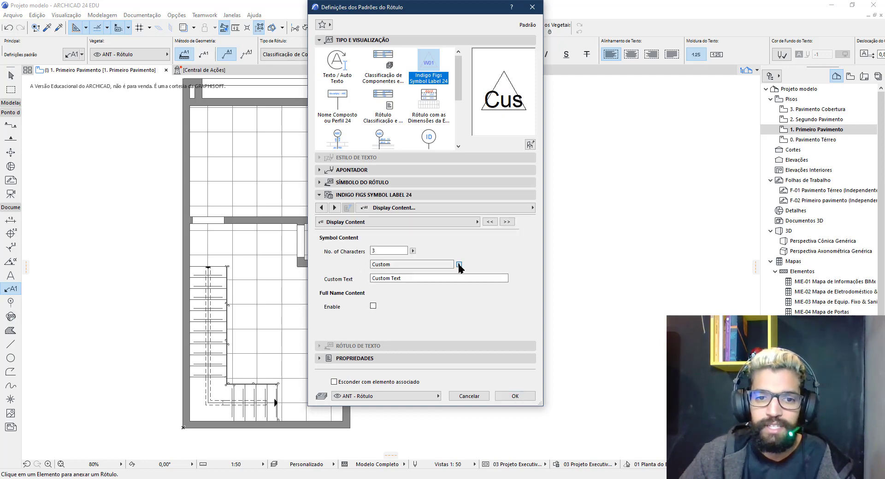
{"action": "left_click", "coordinate": [483, 331]}
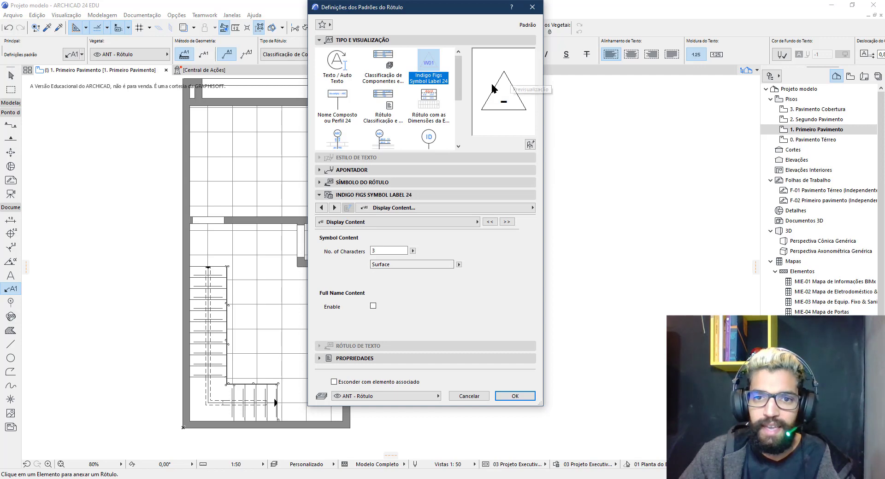
{"action": "left_click", "coordinate": [515, 395]}
{"action": "scroll", "coordinate": [248, 225], "scroll_direction": "up", "scroll_amount": 5}
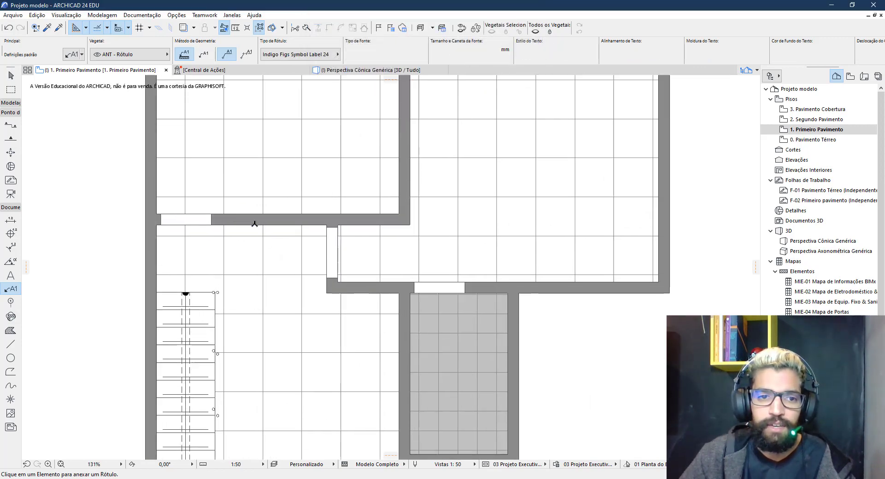
Attach T01 and MA1 surface labels to the walls, including the vertical wall
{"action": "left_click", "coordinate": [302, 266]}
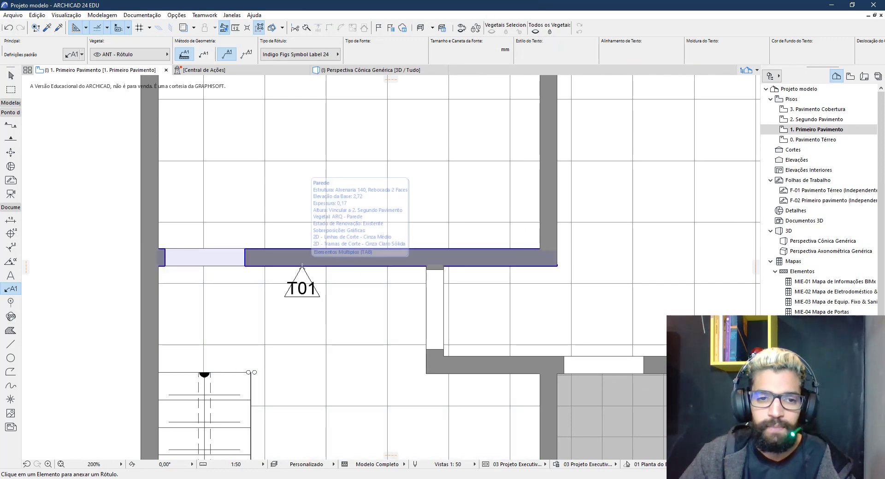
{"action": "scroll", "coordinate": [308, 299], "scroll_direction": "down", "scroll_amount": 2}
{"action": "middle_click_drag", "start_coordinate": [351, 322], "coordinate": [361, 247]}
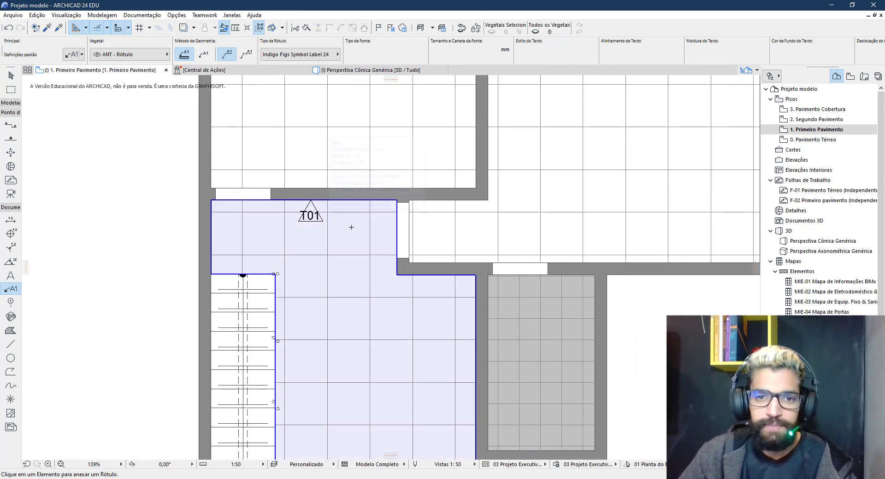
{"action": "scroll", "coordinate": [381, 239], "scroll_direction": "down", "scroll_amount": 1}
{"action": "middle_click_drag", "start_coordinate": [381, 239], "coordinate": [357, 157]}
{"action": "scroll", "coordinate": [390, 185], "scroll_direction": "up", "scroll_amount": 1}
{"action": "scroll", "coordinate": [390, 184], "scroll_direction": "up", "scroll_amount": 3}
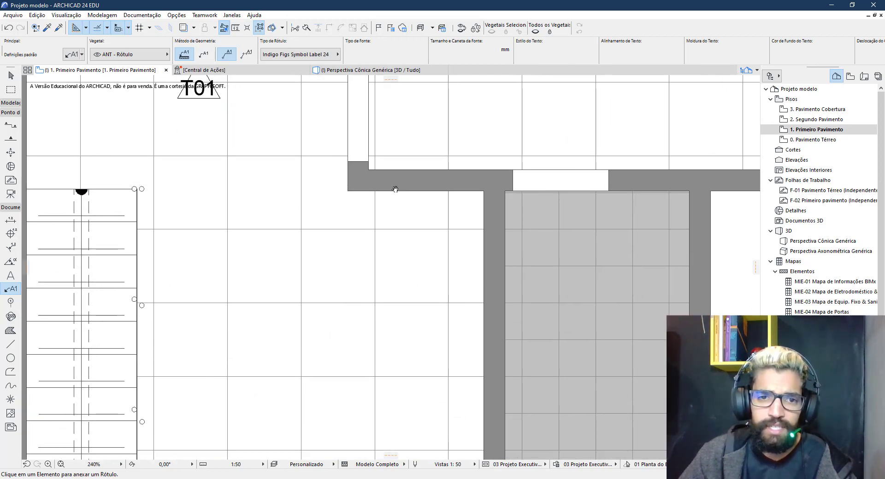
{"action": "left_click", "coordinate": [402, 190]}
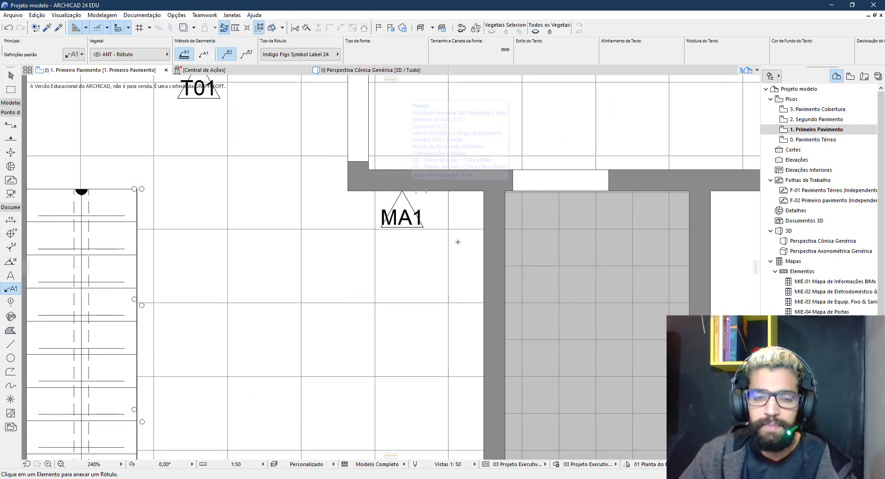
{"action": "left_click", "coordinate": [483, 333]}
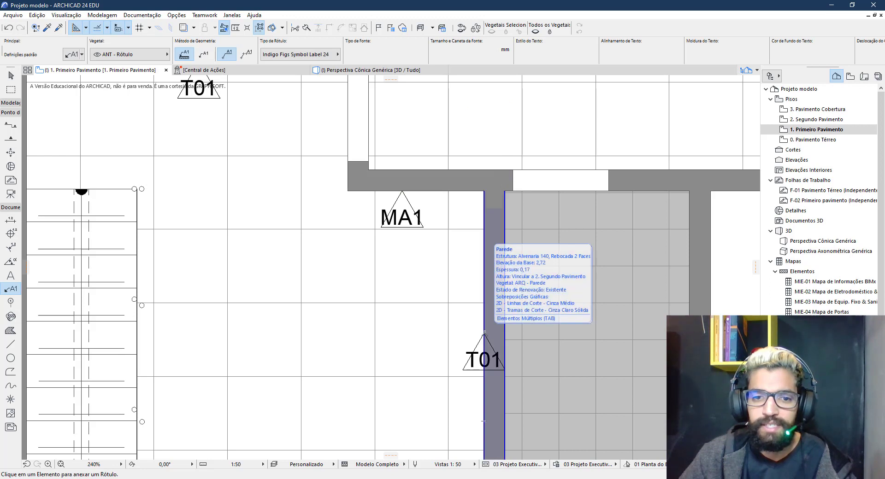
{"action": "key", "text": "Escape"}
Rotate the vertical wall's T01 label 90° to line up with the wall
{"action": "left_click", "coordinate": [484, 333]}
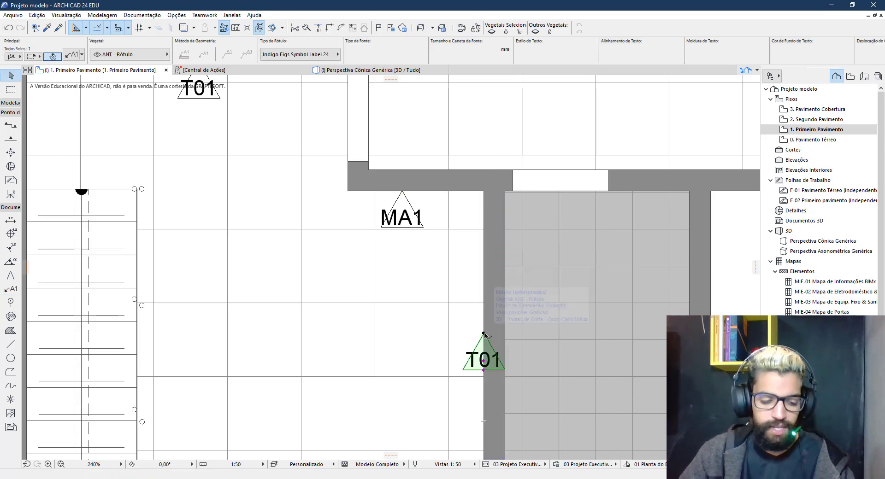
{"action": "key", "text": "ctrl+e"}
{"action": "left_click", "coordinate": [483, 334]}
{"action": "left_click", "coordinate": [483, 404]}
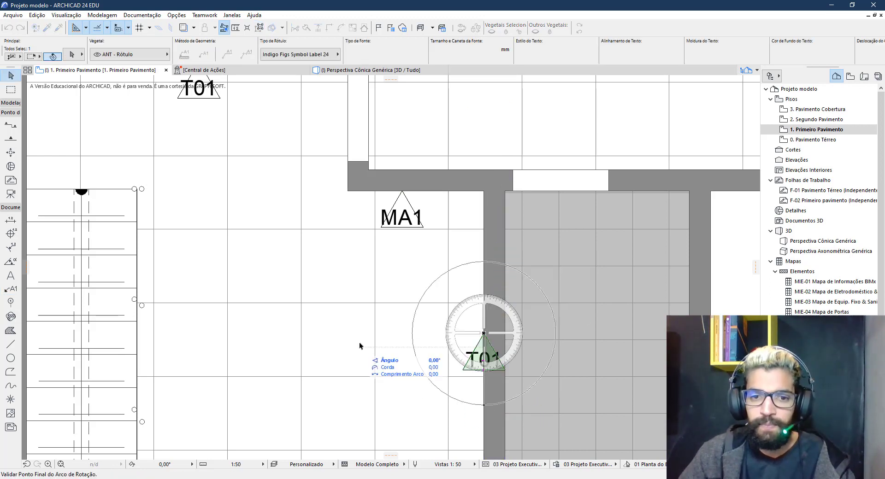
{"action": "left_click", "coordinate": [325, 340]}
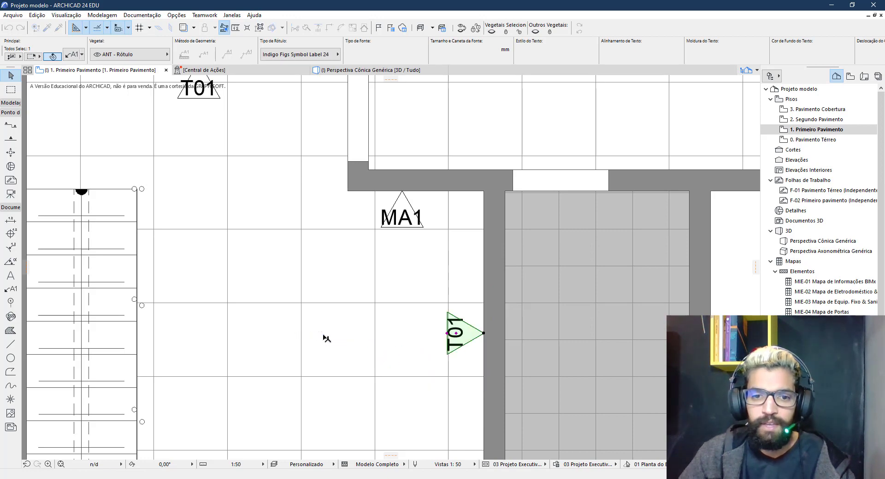
Select the MA1 label and open its settings
{"action": "scroll", "coordinate": [359, 312], "scroll_direction": "down", "scroll_amount": 1}
{"action": "scroll", "coordinate": [360, 310], "scroll_direction": "down", "scroll_amount": 3}
{"action": "middle_click_drag", "start_coordinate": [382, 315], "coordinate": [387, 346]}
{"action": "scroll", "coordinate": [376, 297], "scroll_direction": "up", "scroll_amount": 2}
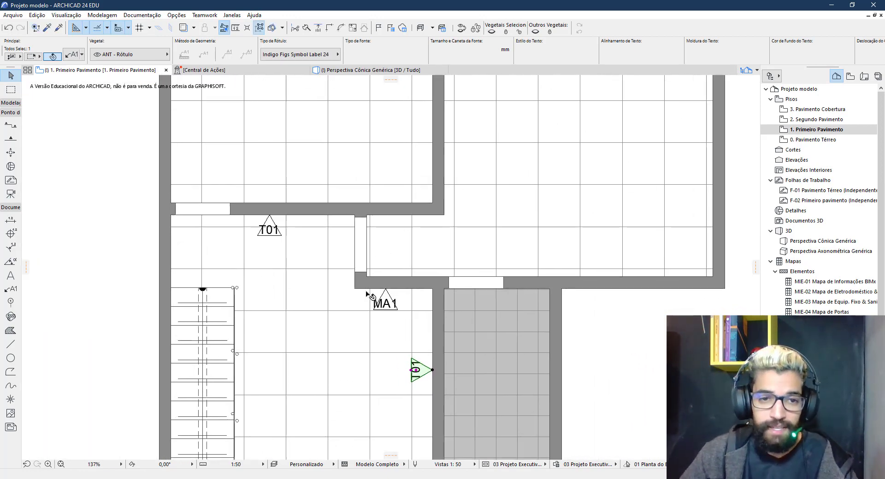
{"action": "scroll", "coordinate": [395, 304], "scroll_direction": "up", "scroll_amount": 2}
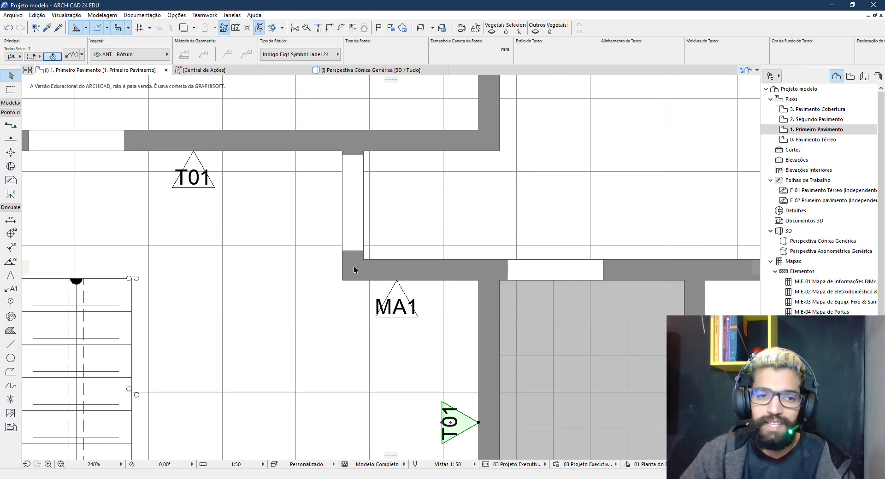
{"action": "scroll", "coordinate": [405, 314], "scroll_direction": "down", "scroll_amount": 3}
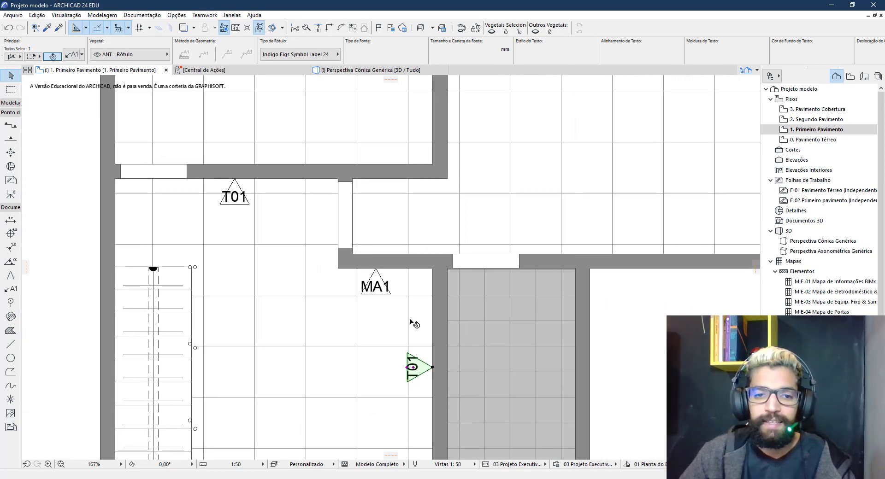
{"action": "scroll", "coordinate": [339, 278], "scroll_direction": "up", "scroll_amount": 1}
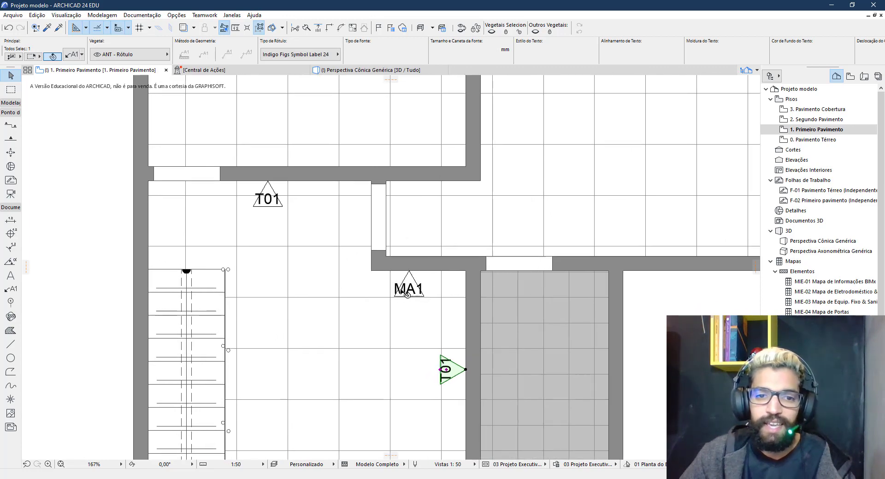
{"action": "left_click", "coordinate": [421, 300]}
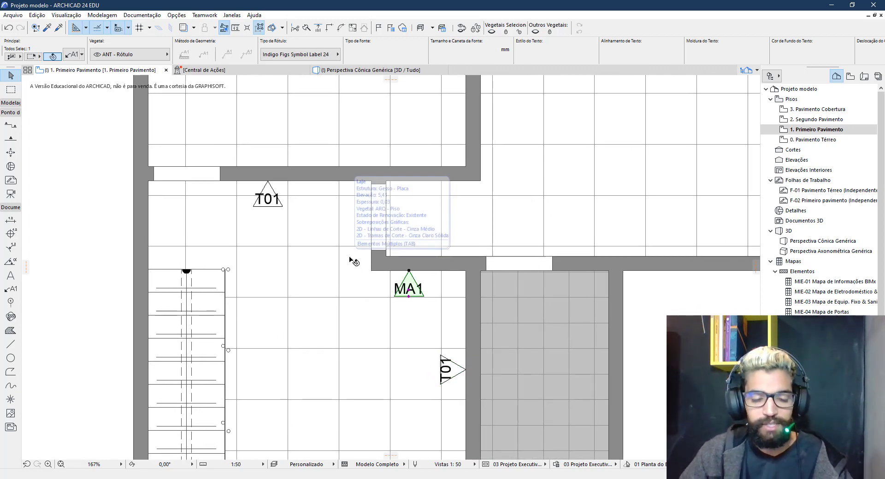
{"action": "double_click", "coordinate": [426, 279]}
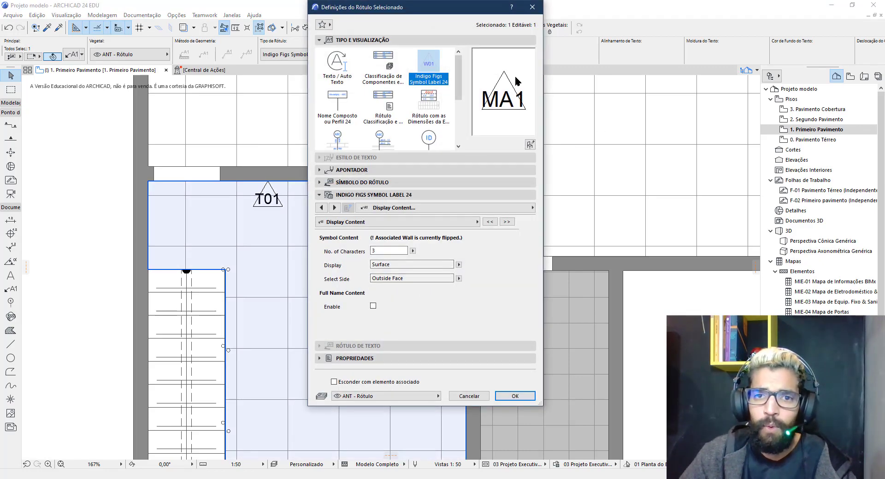
Set the former MA1 label's Select Side to Inside Face so it reads T01
{"action": "left_click", "coordinate": [385, 279]}
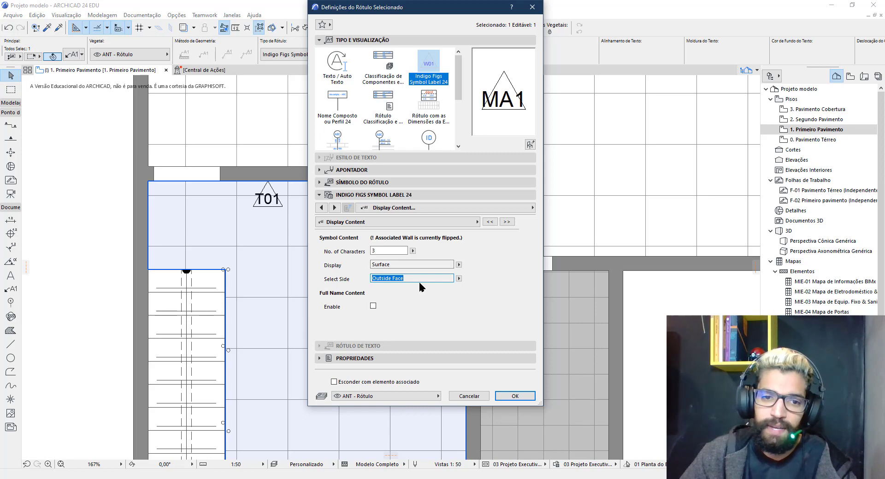
{"action": "left_click", "coordinate": [458, 278]}
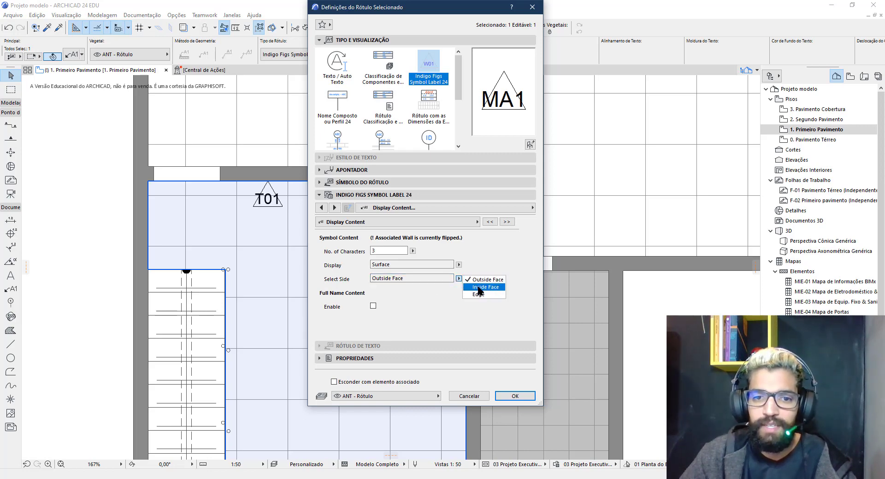
{"action": "left_click", "coordinate": [479, 287]}
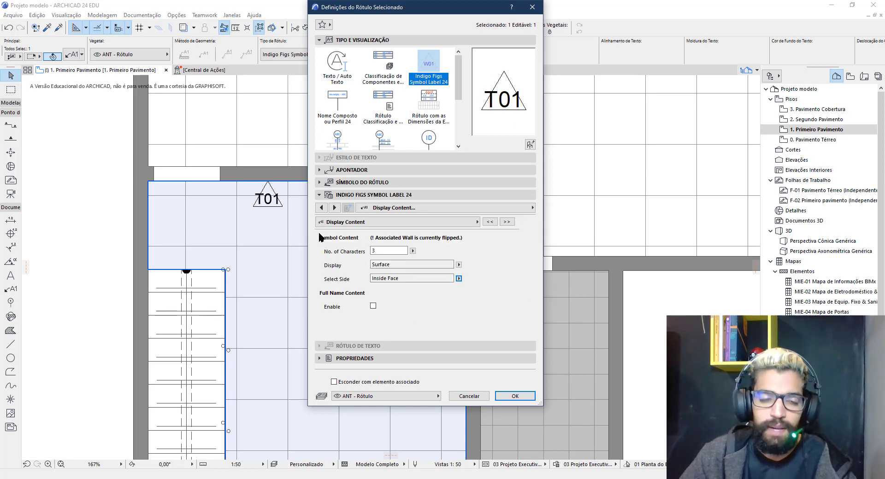
{"action": "left_click", "coordinate": [515, 395]}
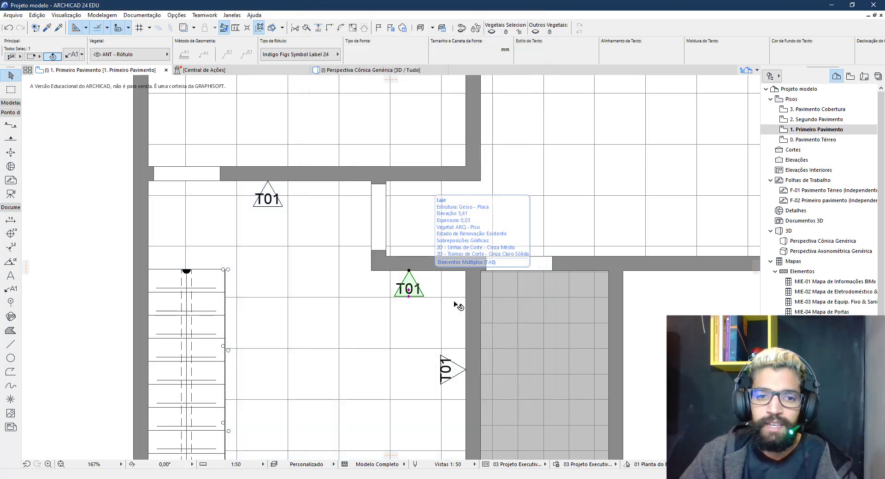
{"action": "scroll", "coordinate": [453, 305], "scroll_direction": "down", "scroll_amount": 2}
{"action": "middle_click_drag", "start_coordinate": [455, 309], "coordinate": [452, 169]}
Add T01 labels to the upper-left room's right and bottom walls, rotating the bottom one to its wall
{"action": "key", "text": "Escape"}
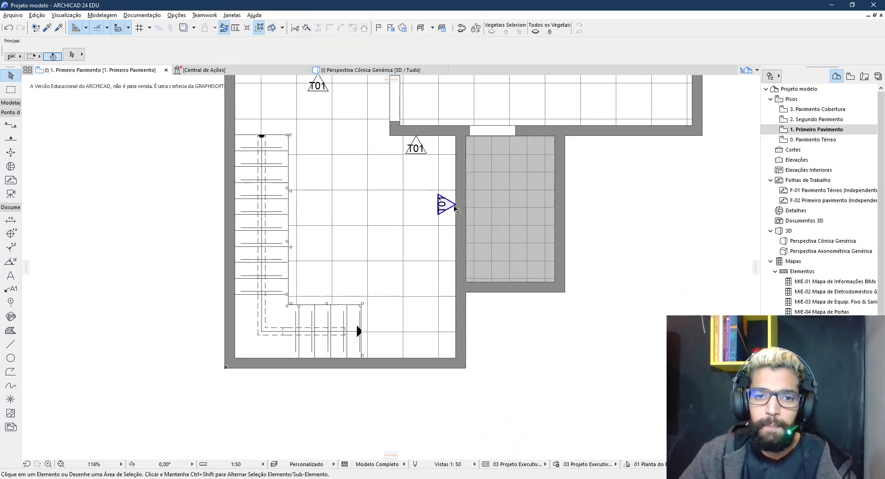
{"action": "scroll", "coordinate": [387, 354], "scroll_direction": "down", "scroll_amount": 1}
{"action": "middle_click_drag", "start_coordinate": [417, 112], "coordinate": [415, 294]}
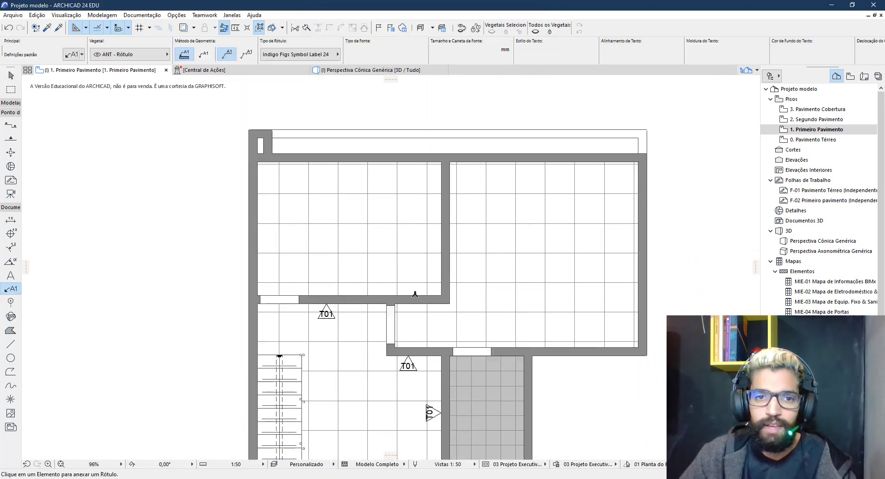
{"action": "scroll", "coordinate": [414, 294], "scroll_direction": "up", "scroll_amount": 3}
{"action": "middle_click_drag", "start_coordinate": [444, 226], "coordinate": [455, 277]}
{"action": "scroll", "coordinate": [456, 276], "scroll_direction": "up", "scroll_amount": 1}
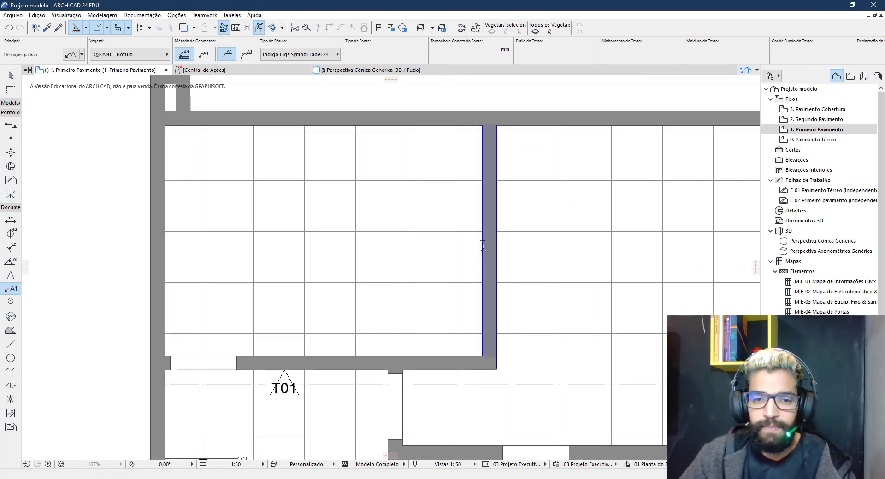
{"action": "left_click", "coordinate": [489, 249]}
{"action": "left_click", "coordinate": [318, 362]}
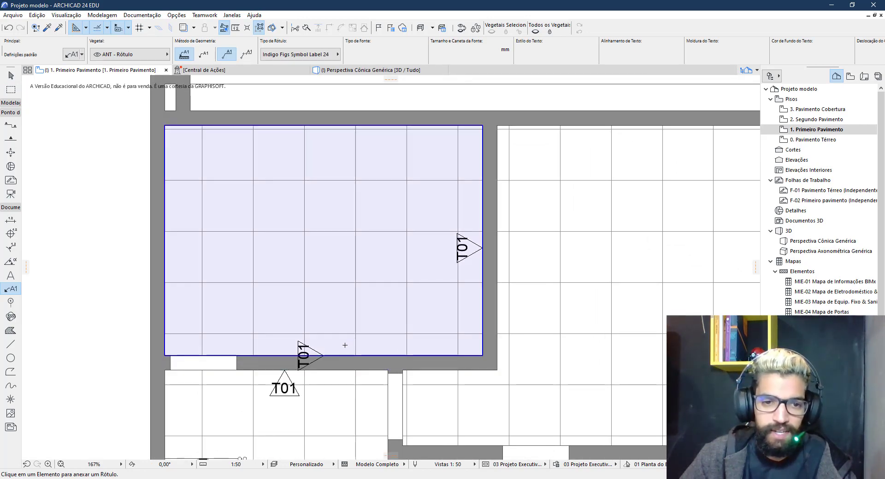
{"action": "left_click", "coordinate": [308, 349]}
{"action": "key", "text": "ctrl+e"}
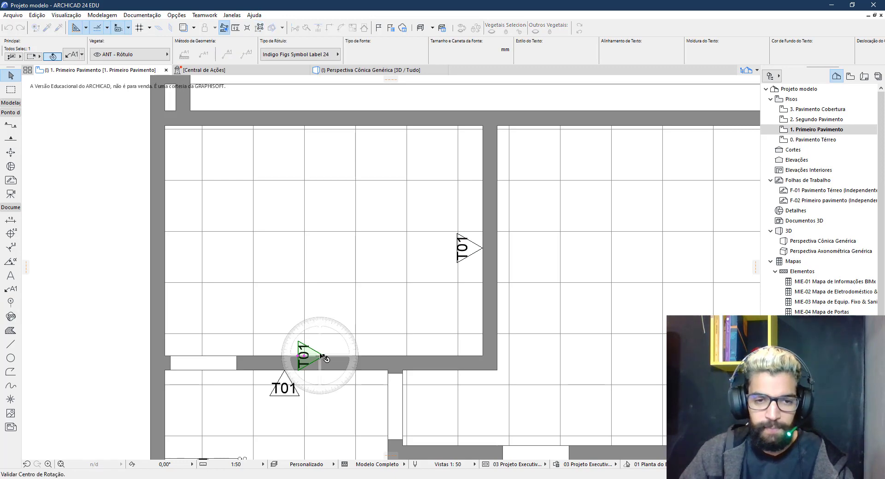
{"action": "left_click", "coordinate": [324, 355]}
{"action": "left_click", "coordinate": [368, 356]}
{"action": "left_click", "coordinate": [324, 283]}
Add T01 labels to the left and top walls, then start labelling the right room's walls
{"action": "left_click", "coordinate": [158, 239]}
{"action": "key", "text": "ctrl+e"}
{"action": "left_click", "coordinate": [165, 240]}
{"action": "left_click", "coordinate": [271, 240]}
{"action": "scroll", "coordinate": [186, 245], "scroll_direction": "up", "scroll_amount": 5}
{"action": "scroll", "coordinate": [185, 245], "scroll_direction": "down", "scroll_amount": 6}
{"action": "left_click", "coordinate": [308, 182]}
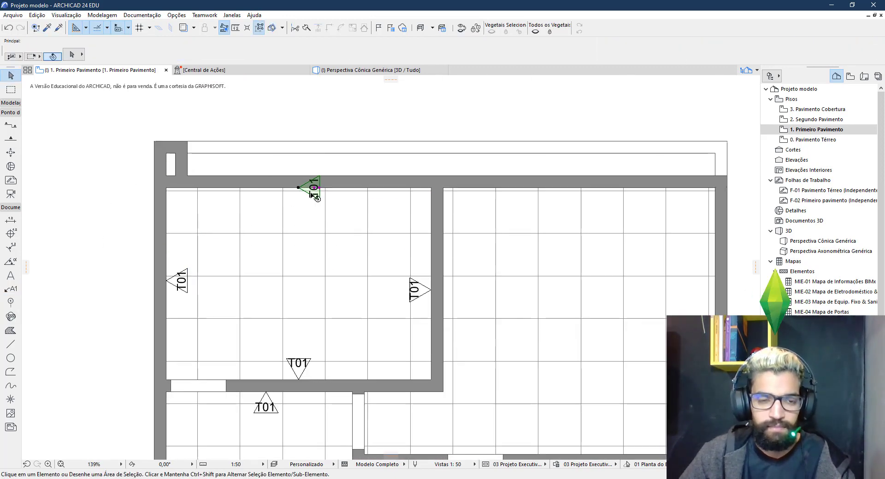
{"action": "left_click", "coordinate": [417, 277]}
{"action": "key", "text": "ctrl+e"}
{"action": "middle_click_drag", "start_coordinate": [466, 290], "coordinate": [332, 269]}
Tag the right room's right and bottom walls with MA1 and its top wall with T01
{"action": "left_click", "coordinate": [556, 262]}
{"action": "left_click", "coordinate": [451, 399]}
{"action": "middle_click_drag", "start_coordinate": [451, 400], "coordinate": [468, 334]}
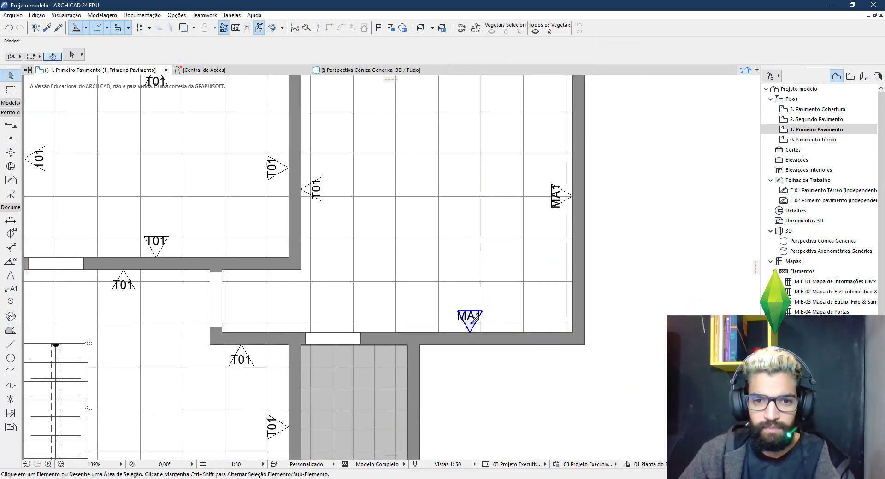
{"action": "left_click", "coordinate": [465, 134]}
{"action": "scroll", "coordinate": [379, 187], "scroll_direction": "down", "scroll_amount": 1}
Label the grey bathroom's walls, rotate them, and set the three labels to Inside Face
{"action": "left_click", "coordinate": [381, 369]}
{"action": "left_click", "coordinate": [444, 309]}
{"action": "scroll", "coordinate": [445, 365], "scroll_direction": "up", "scroll_amount": 3}
{"action": "left_click", "coordinate": [490, 238]}
{"action": "key", "text": "ctrl+e"}
{"action": "left_click", "coordinate": [424, 348]}
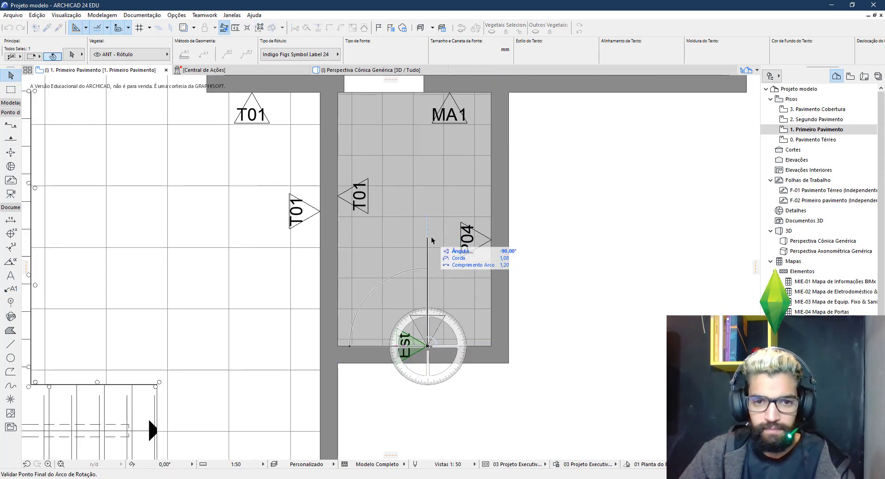
{"action": "key", "text": "ctrl+t"}
{"action": "left_click", "coordinate": [458, 278]}
{"action": "left_click", "coordinate": [515, 396]}
{"action": "scroll", "coordinate": [462, 326], "scroll_direction": "down", "scroll_amount": 1}
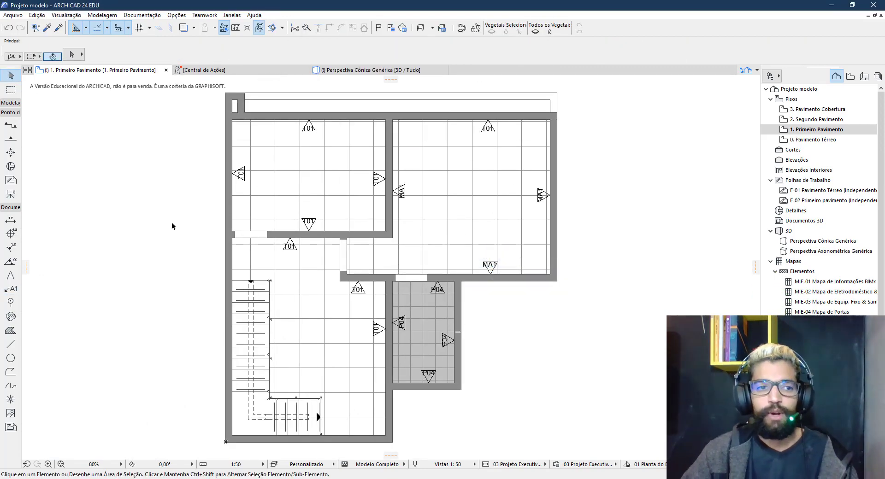
{"action": "left_click", "coordinate": [9, 289]}
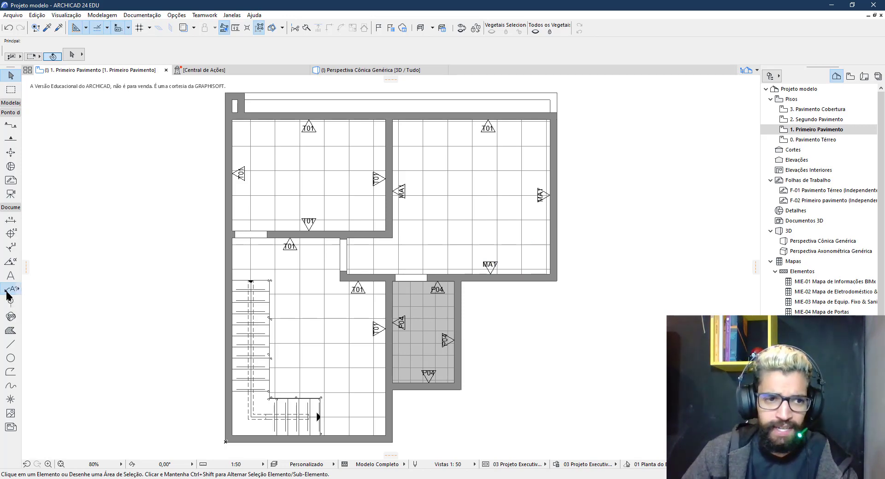
Change the default label's Symbol Shape to Circle in General / Symbol Settings
{"action": "key", "text": "ctrl+t"}
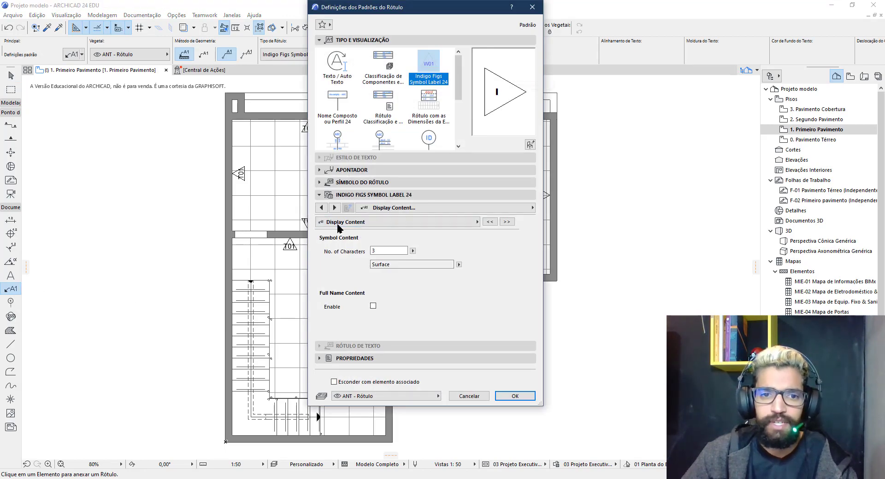
{"action": "left_click", "coordinate": [322, 208]}
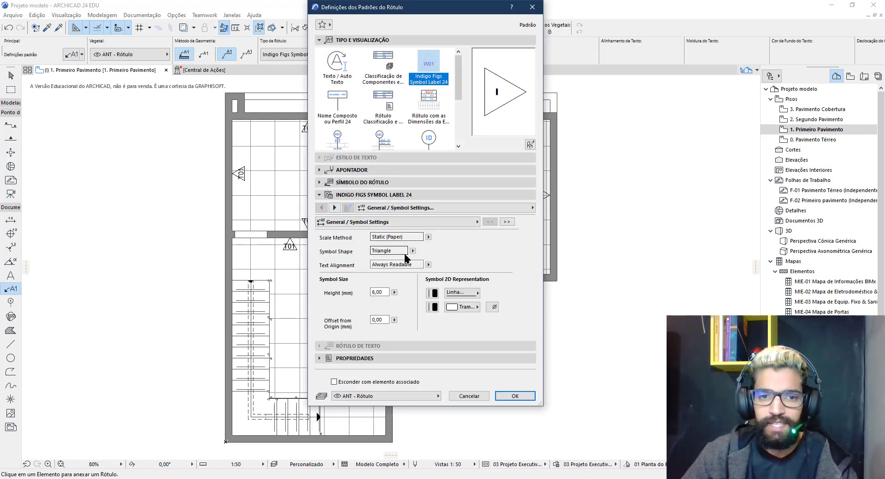
{"action": "left_click_drag", "start_coordinate": [392, 251], "coordinate": [368, 251]}
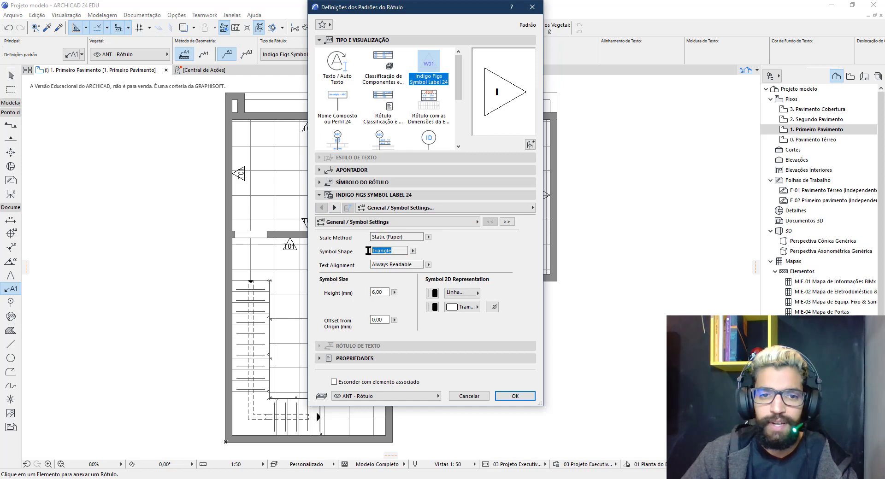
{"action": "left_click", "coordinate": [412, 251]}
{"action": "left_click", "coordinate": [447, 259]}
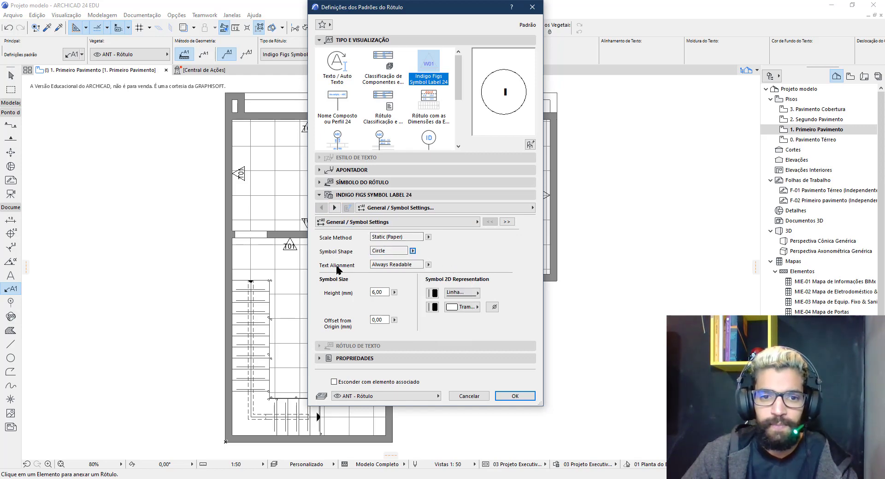
{"action": "left_click", "coordinate": [518, 396]}
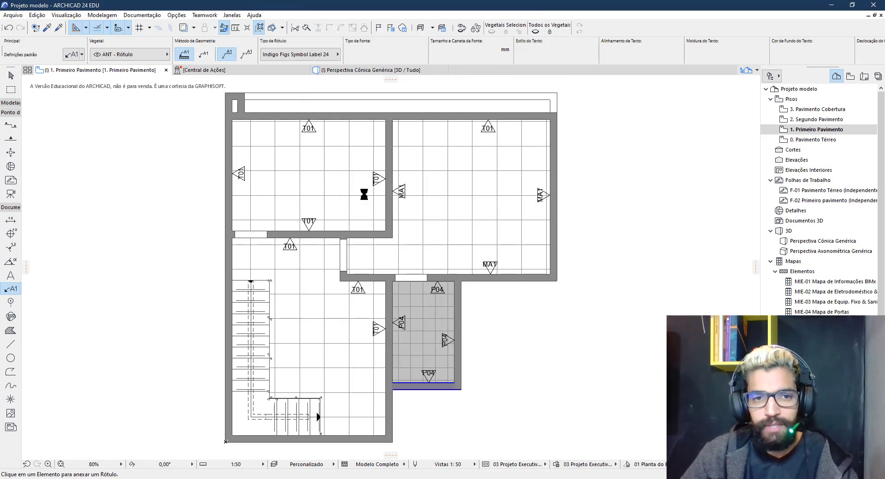
Select the upper-left room, the upper-right room and the grey bathroom
{"action": "left_click", "coordinate": [12, 77]}
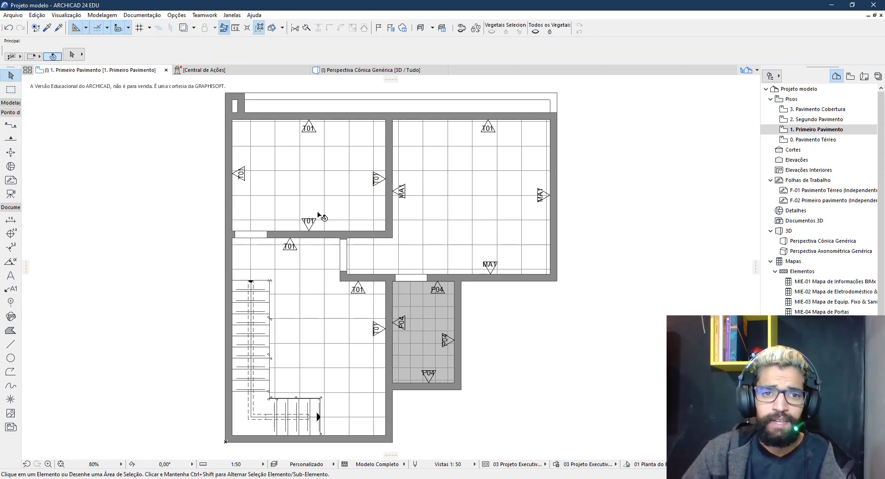
{"action": "left_click", "coordinate": [337, 197]}
{"action": "left_click", "coordinate": [443, 211], "text": "shift"}
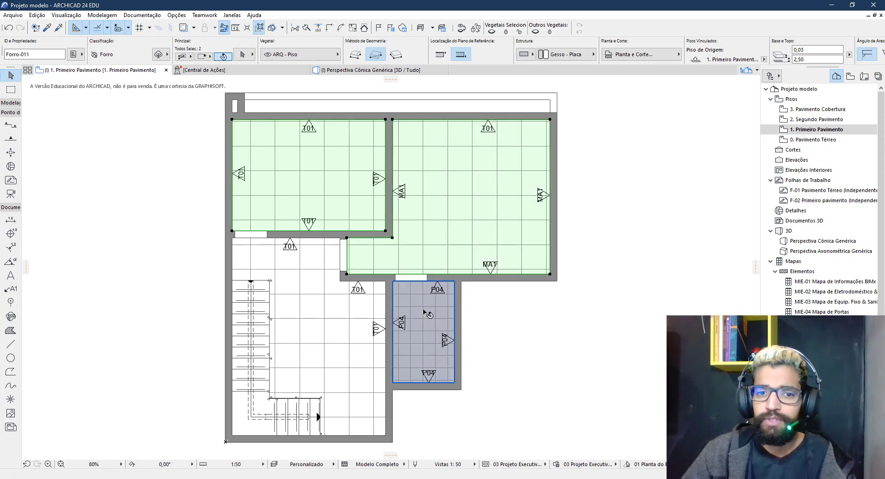
{"action": "left_click", "coordinate": [417, 332], "text": "shift"}
Add the lower-left floor zone and label all selected floor zones with circular P01/P02 tags
{"action": "left_click", "coordinate": [359, 324], "text": "shift"}
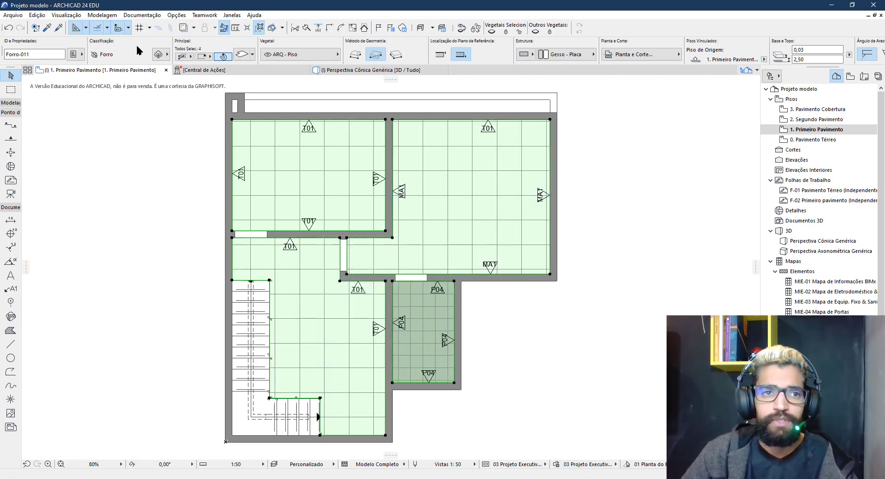
{"action": "left_click", "coordinate": [138, 15]}
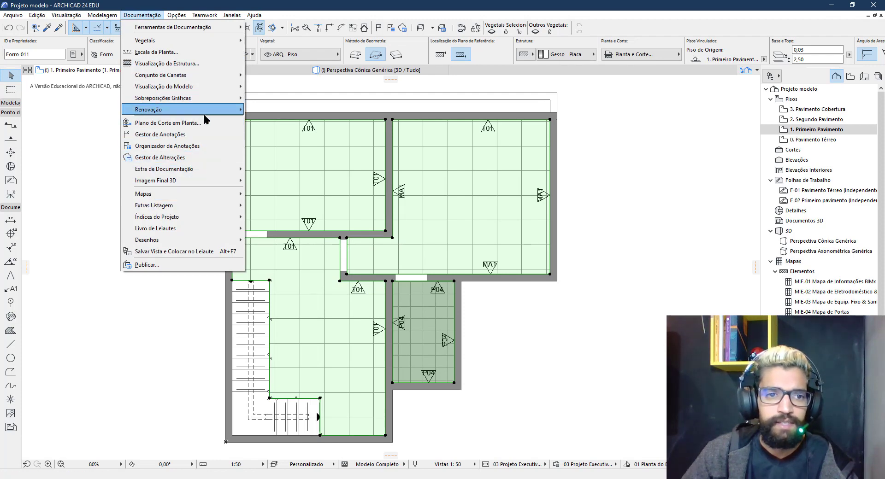
{"action": "mouse_move", "coordinate": [212, 169]}
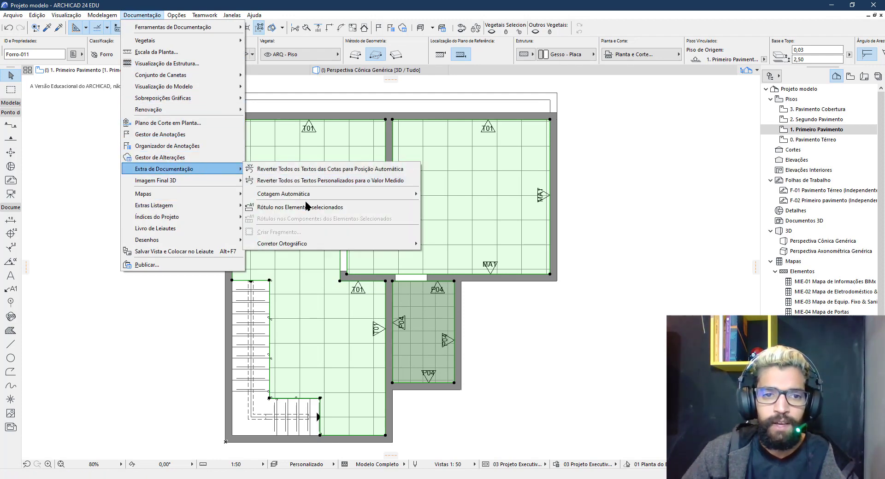
{"action": "left_click", "coordinate": [304, 208]}
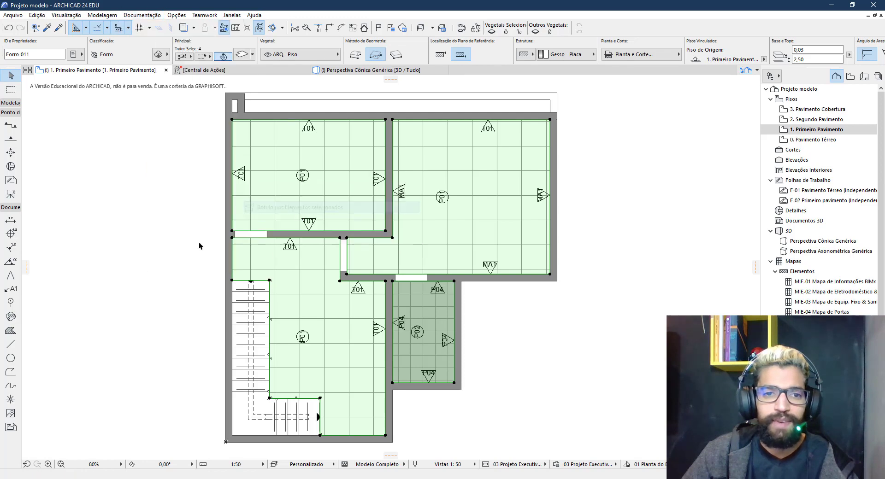
{"action": "left_click", "coordinate": [304, 337]}
{"action": "left_click", "coordinate": [417, 332], "text": "shift"}
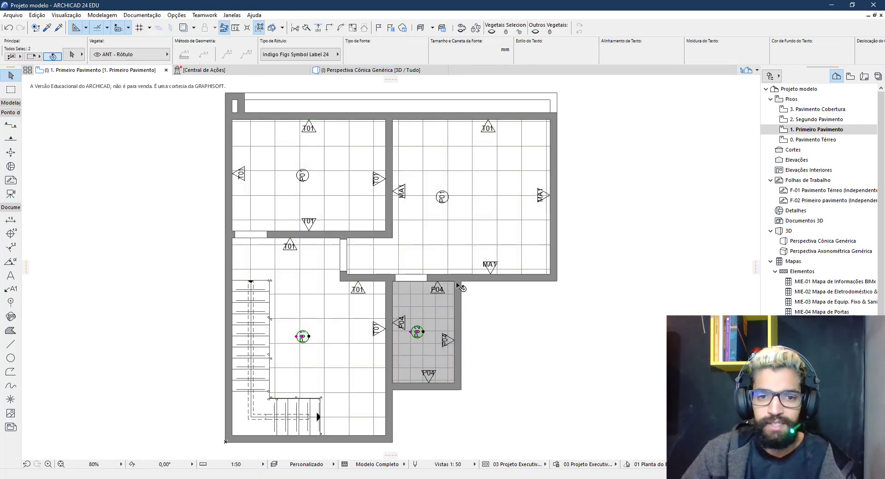
Set the four floor labels to the first Label Orientation option so they read horizontally
{"action": "left_click", "coordinate": [441, 197], "text": "shift"}
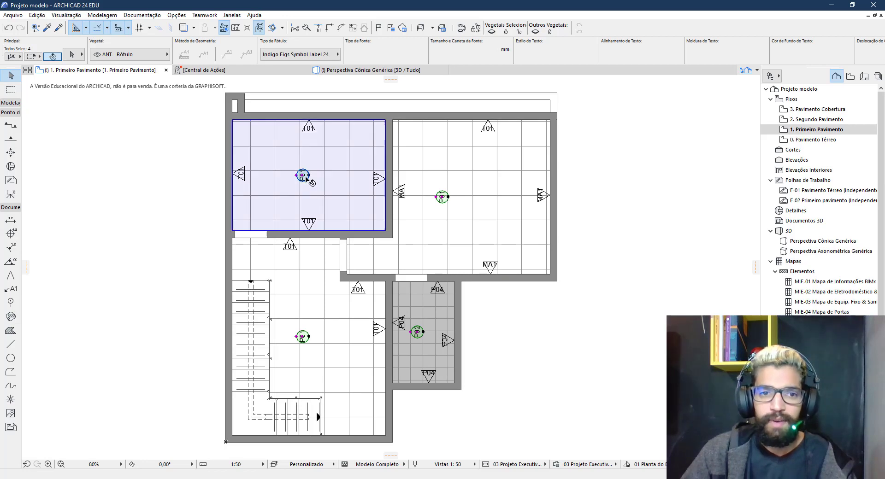
{"action": "left_click", "coordinate": [304, 178], "text": "shift"}
{"action": "key", "text": "ctrl+t"}
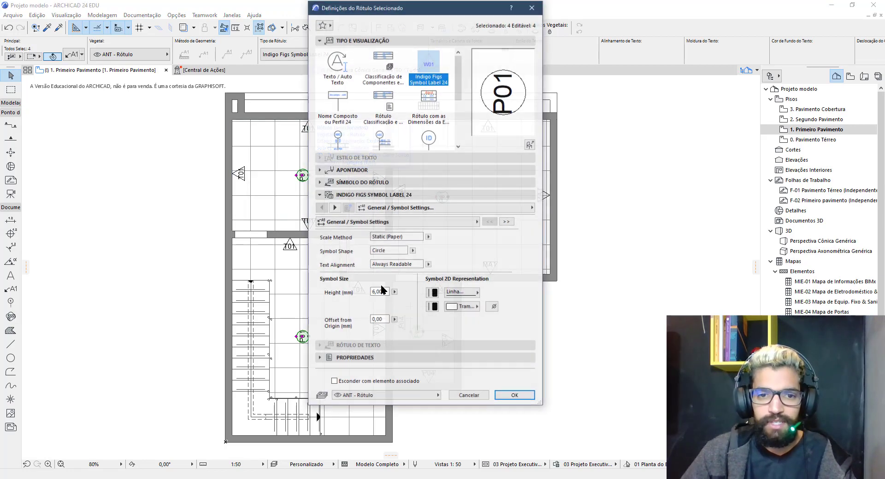
{"action": "left_click", "coordinate": [341, 183]}
{"action": "left_click", "coordinate": [322, 251]}
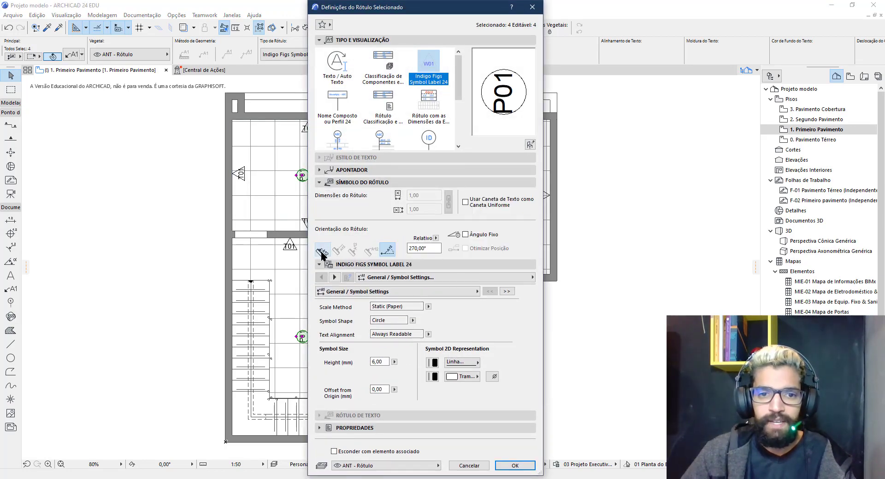
{"action": "key", "text": "Return"}
{"action": "left_click", "coordinate": [419, 198]}
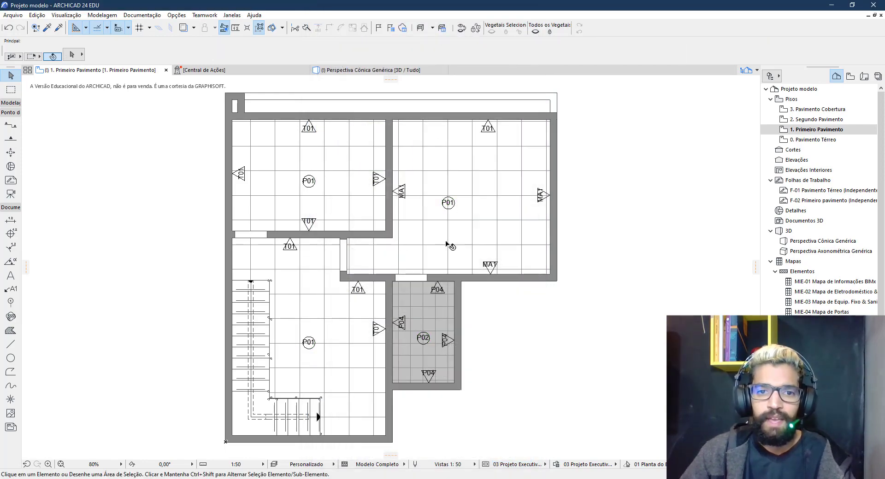
Shift the upper-right room's P01 label slightly to the right
{"action": "scroll", "coordinate": [449, 205], "scroll_direction": "up", "scroll_amount": 4}
{"action": "left_click", "coordinate": [469, 154]}
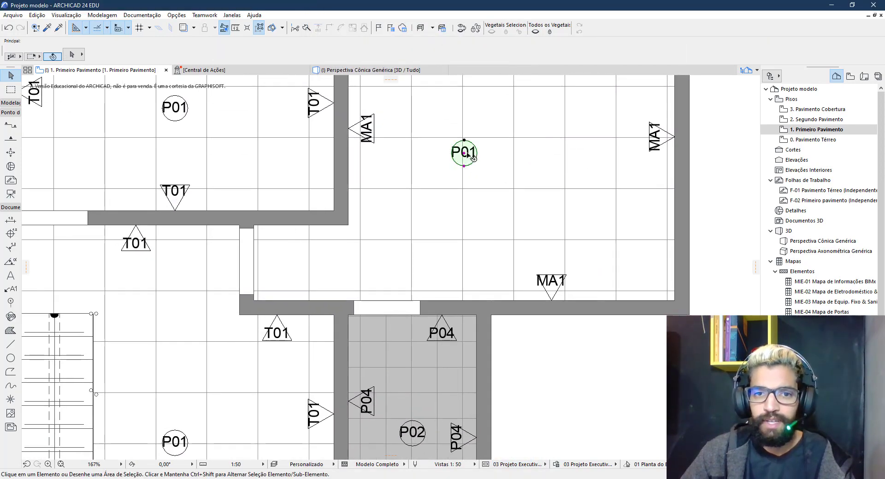
{"action": "left_click_drag", "start_coordinate": [469, 154], "coordinate": [494, 154]}
{"action": "left_click", "coordinate": [289, 257]}
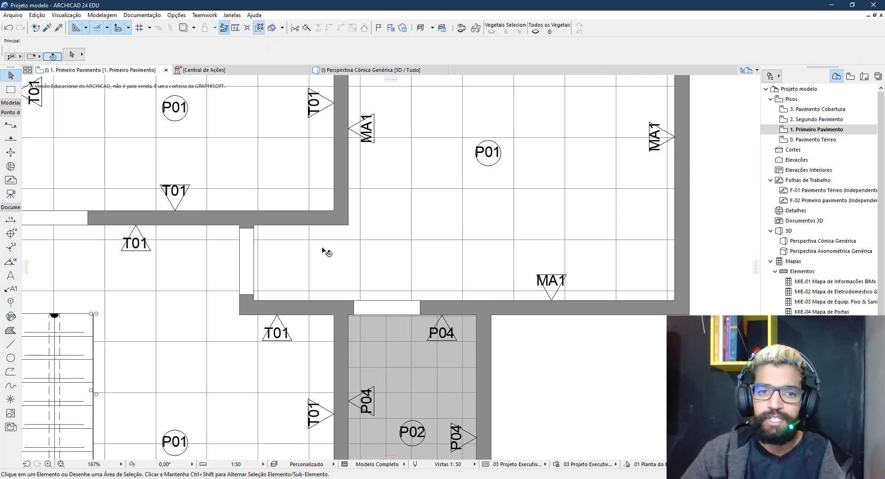
Review the default Indigo Figs Symbol Label 24 settings with Circle shape, leaving them unchanged
{"action": "left_click", "coordinate": [11, 289]}
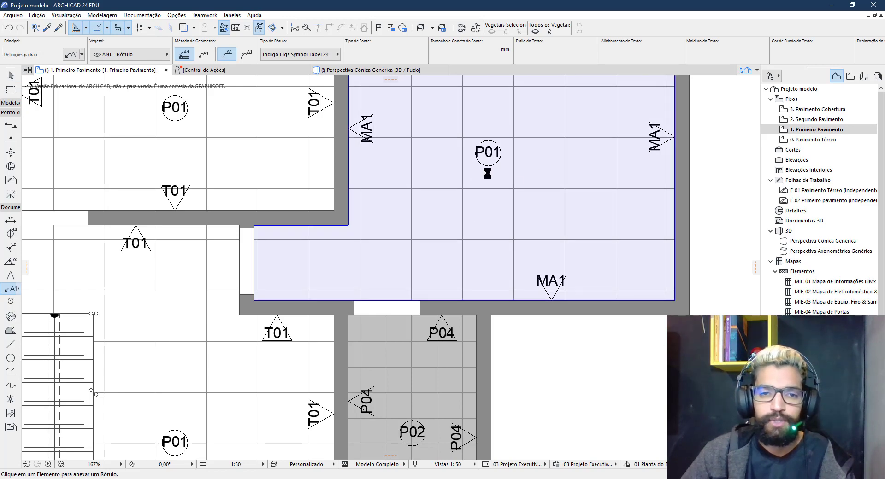
{"action": "key", "text": "ctrl+t"}
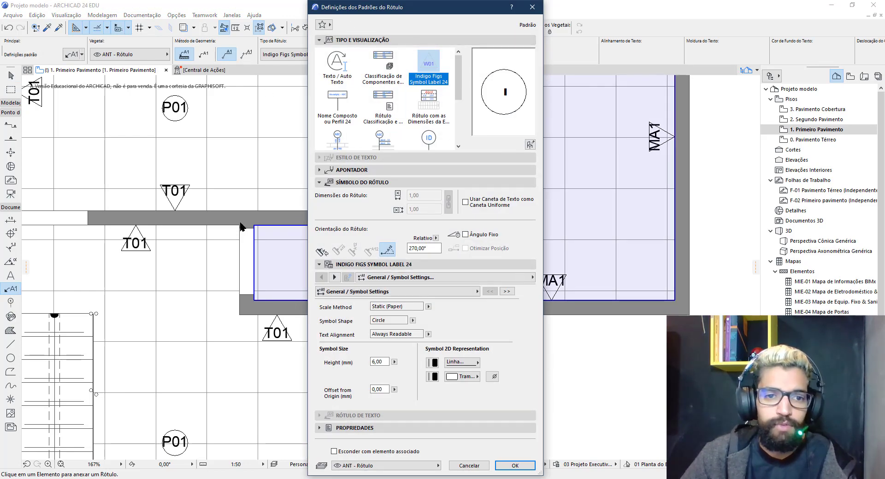
{"action": "key", "text": "Escape"}
{"action": "scroll", "coordinate": [244, 228], "scroll_direction": "down", "scroll_amount": 5}
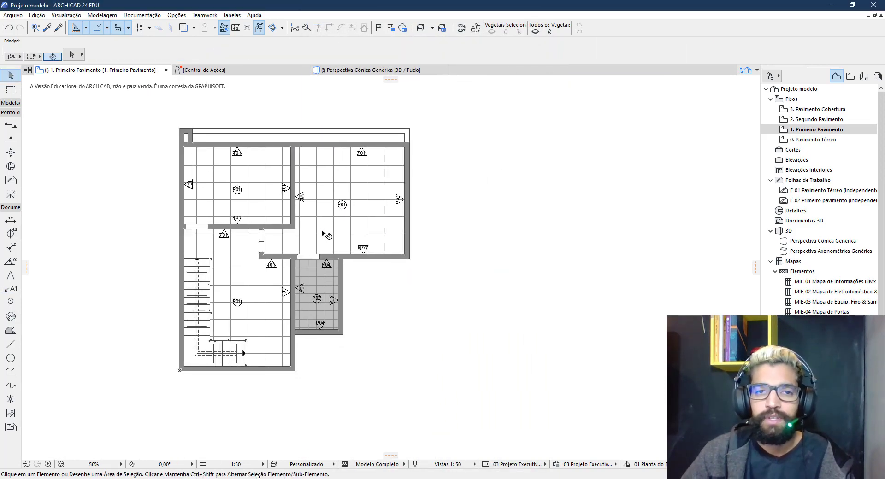
{"action": "scroll", "coordinate": [362, 291], "scroll_direction": "up", "scroll_amount": 2}
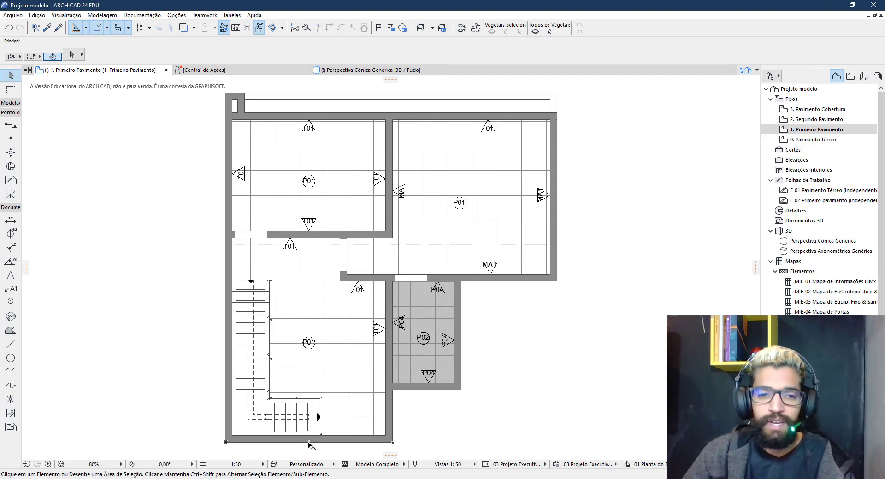
{"action": "mouse_move", "coordinate": [260, 477]}
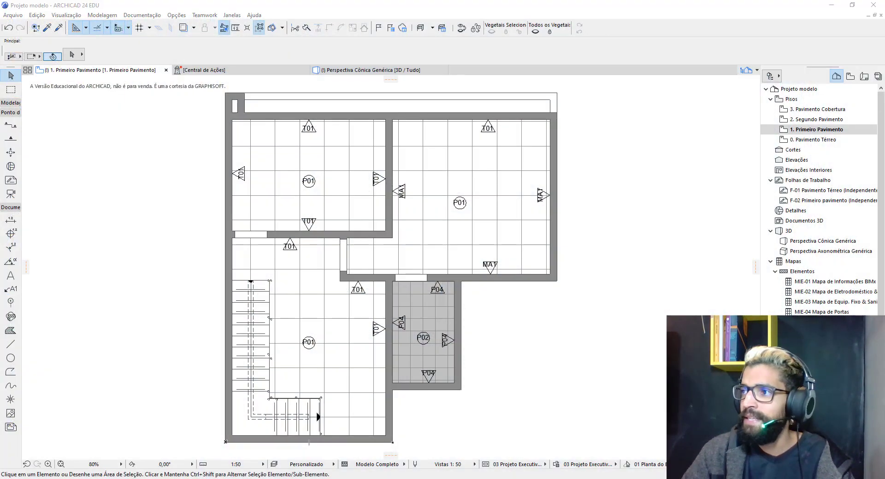
Create a new empty text document named 'Legenda Geral' in the project folder
{"action": "left_click_drag", "start_coordinate": [884, 75], "coordinate": [617, 49]}
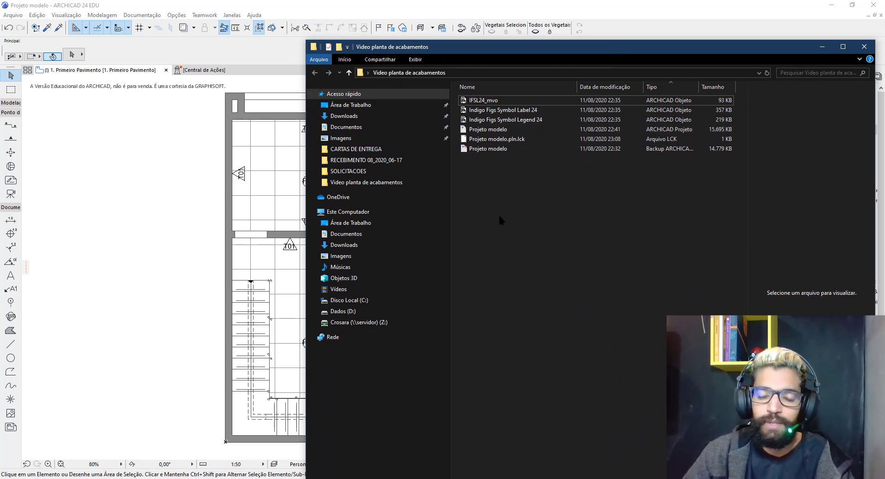
{"action": "right_click", "coordinate": [497, 180]}
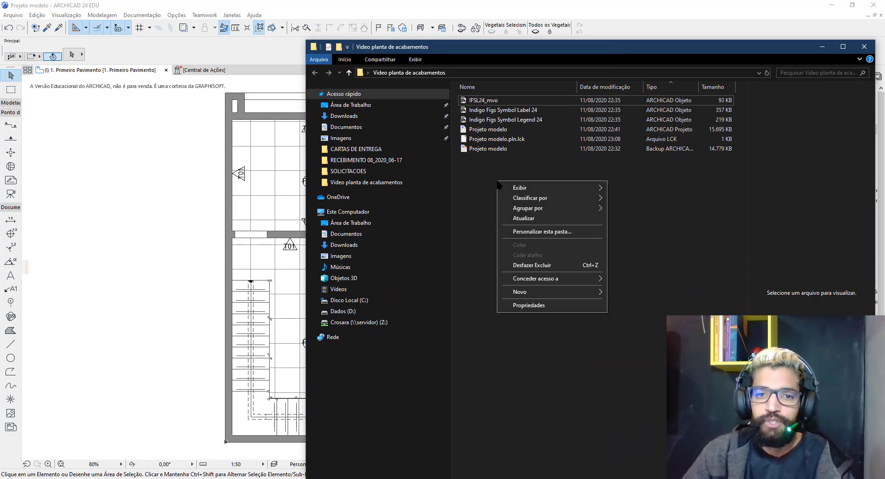
{"action": "mouse_move", "coordinate": [569, 295]}
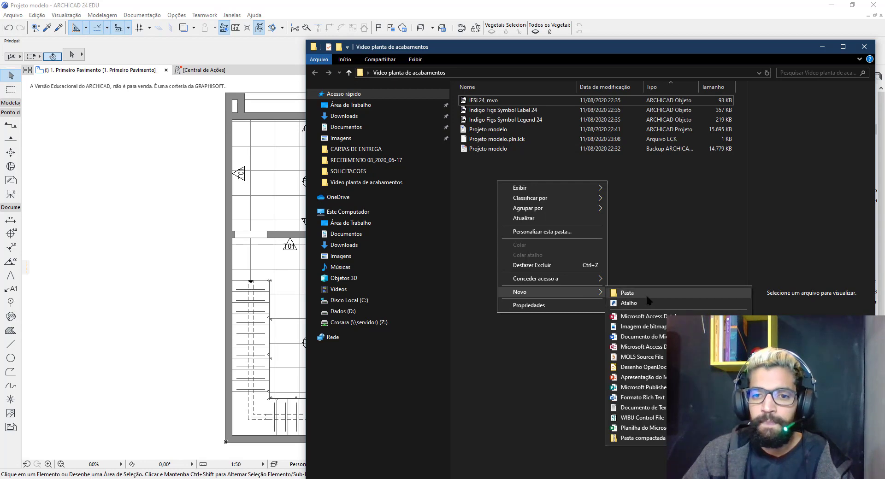
{"action": "left_click", "coordinate": [652, 408]}
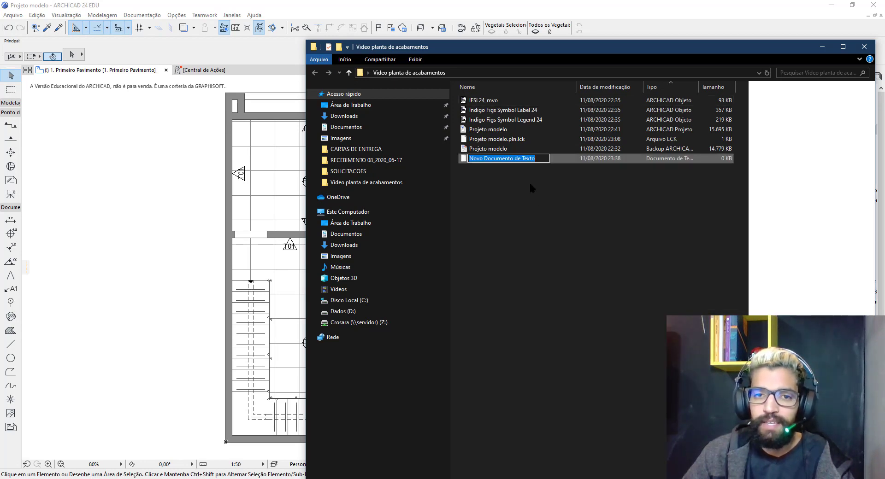
{"action": "type", "text": "Legen"}
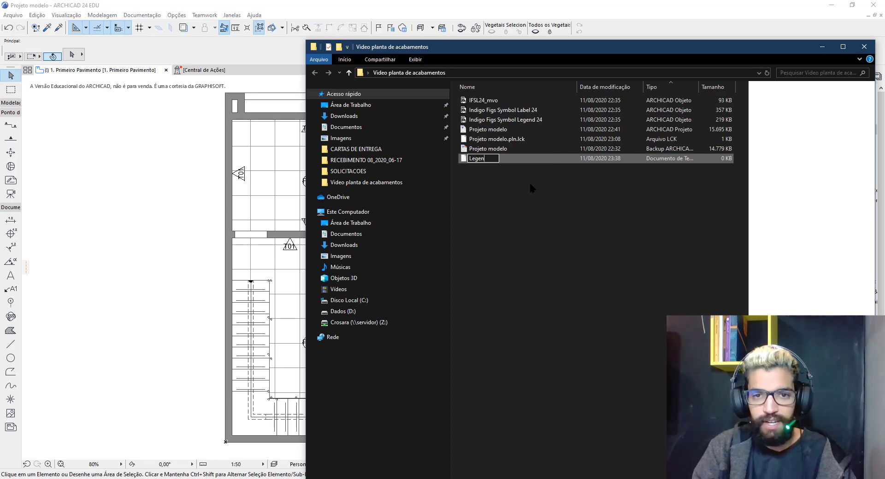
{"action": "type", "text": "da Geral"}
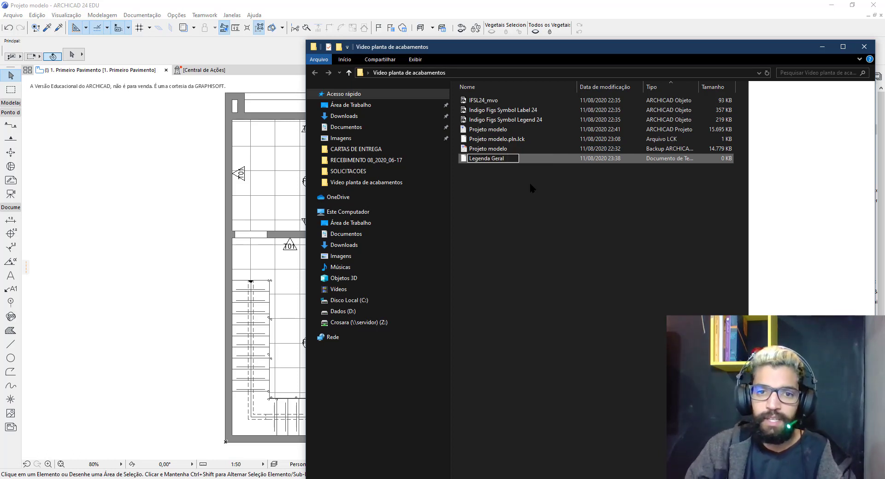
{"action": "key", "text": "Return"}
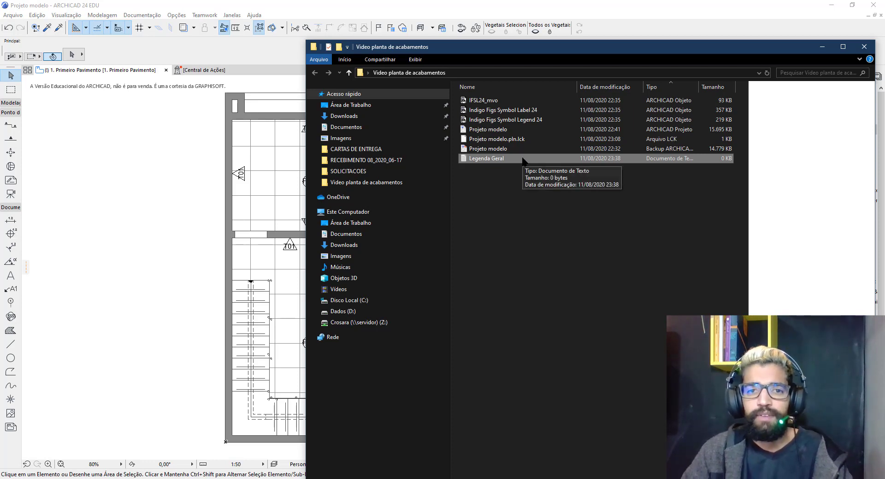
Copy the Legenda Geral file's path and go back to ARCHICAD
{"action": "right_click", "coordinate": [483, 163]}
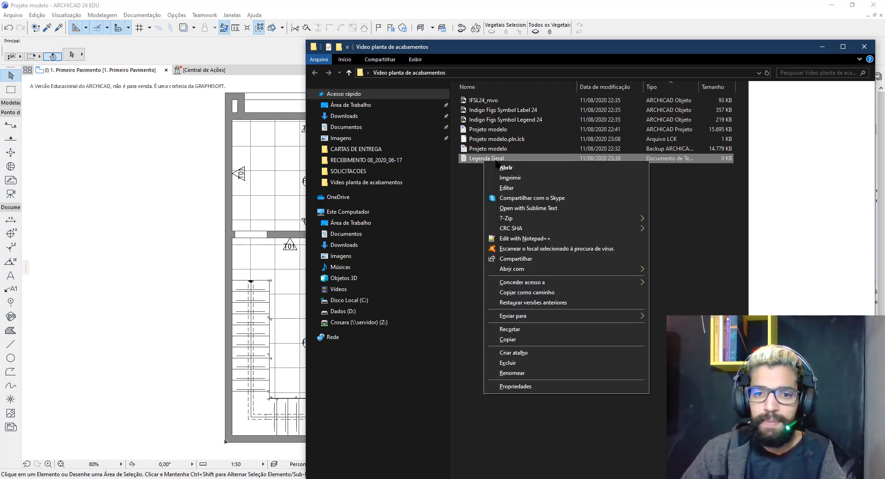
{"action": "left_click", "coordinate": [521, 293]}
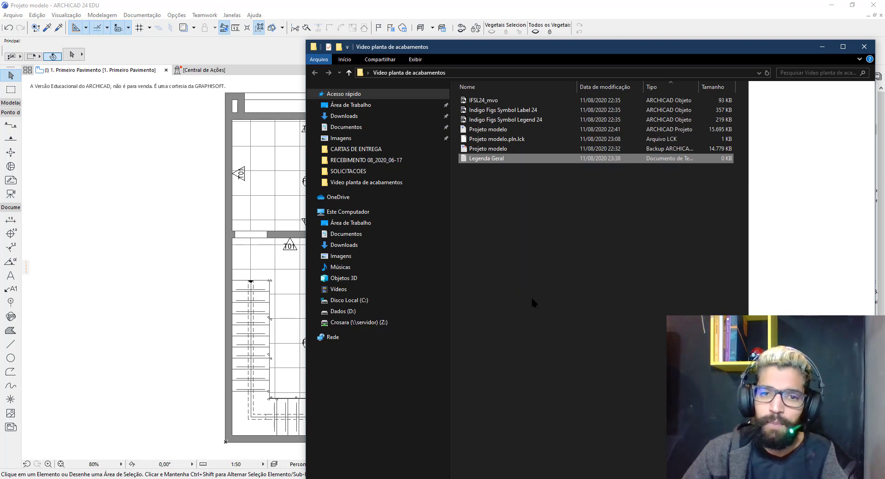
{"action": "left_click", "coordinate": [431, 4]}
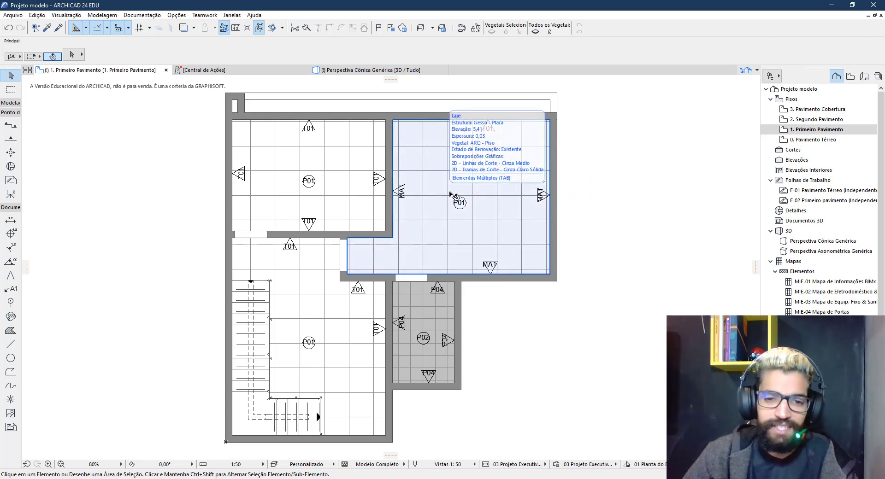
Open Model View Options at the Indigo Figs Symbol Label 24 section
{"action": "left_click", "coordinate": [149, 17]}
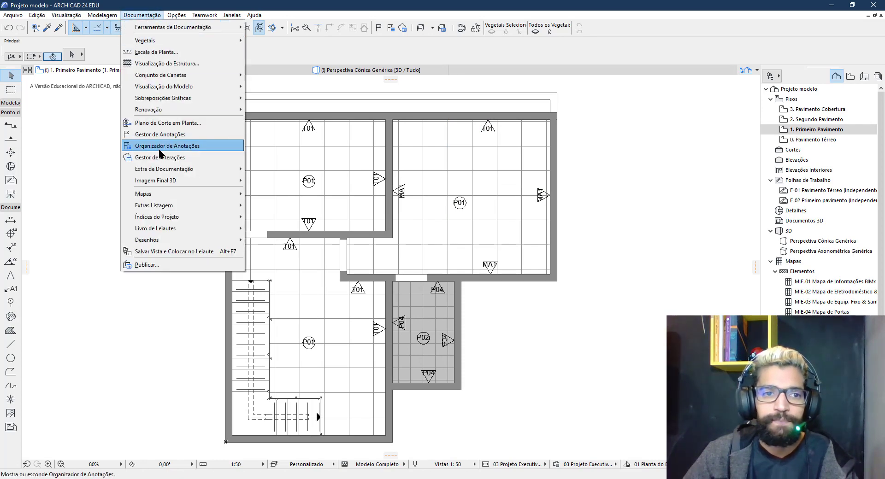
{"action": "mouse_move", "coordinate": [222, 87]}
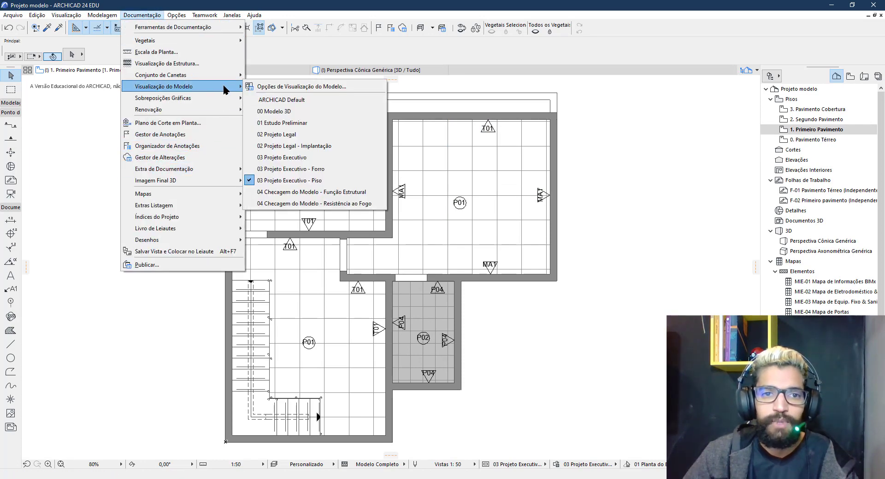
{"action": "left_click", "coordinate": [271, 88]}
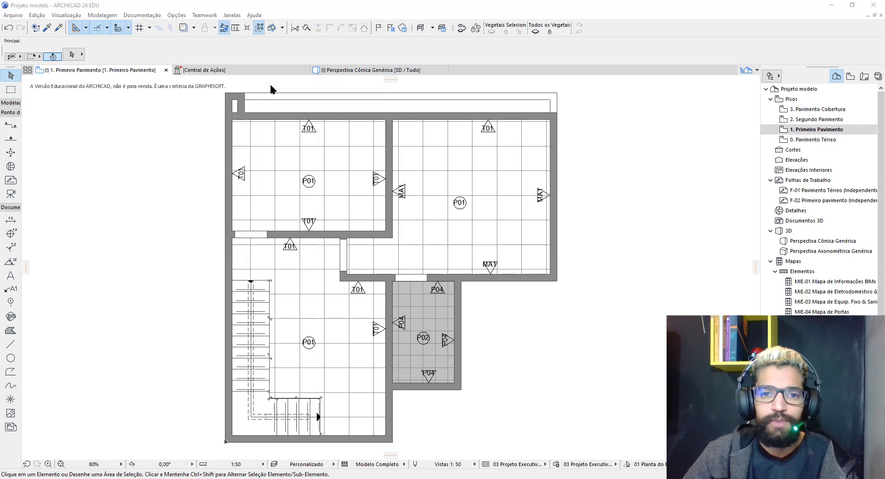
{"action": "left_click_drag", "start_coordinate": [884, 14], "coordinate": [394, 39]}
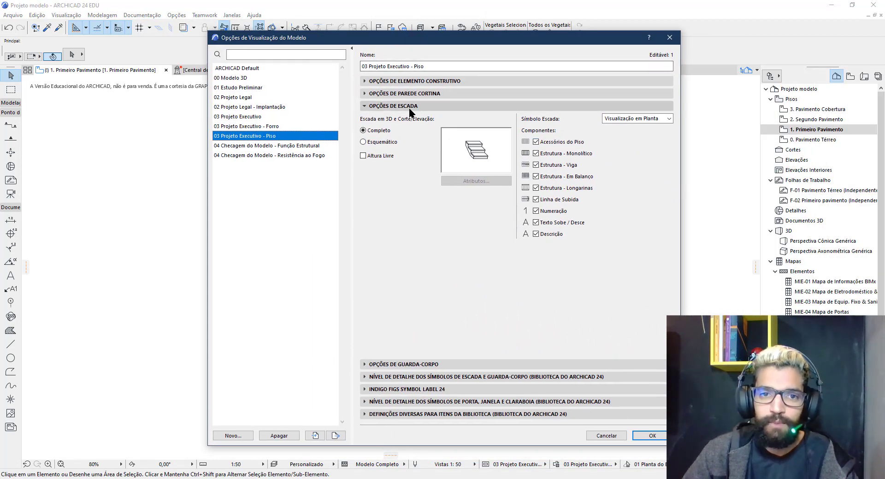
{"action": "left_click", "coordinate": [371, 107]}
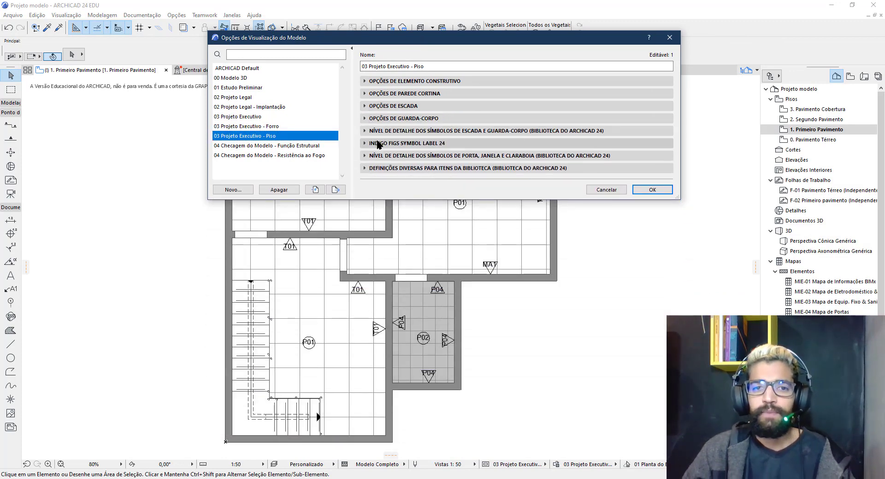
{"action": "left_click", "coordinate": [378, 144]}
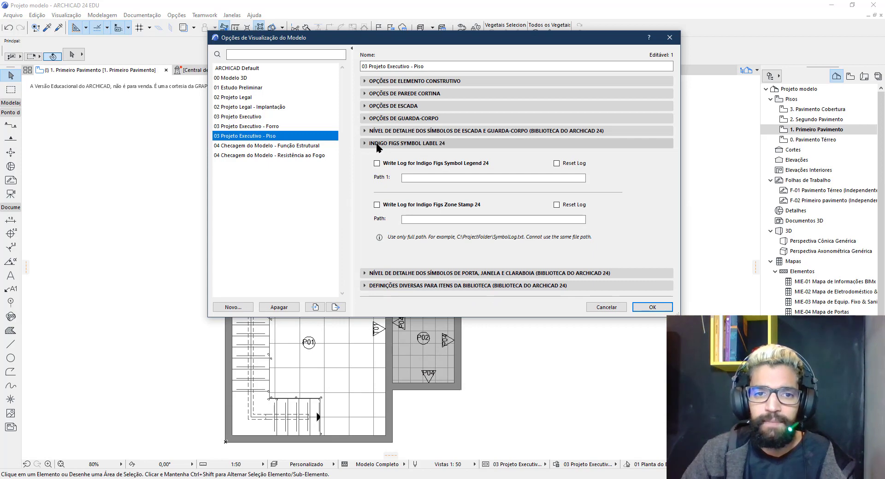
Paste the Legenda Geral.txt path into Path 1 without the leading quote and enable Write Log
{"action": "left_click", "coordinate": [407, 178]}
{"action": "right_click", "coordinate": [413, 178]}
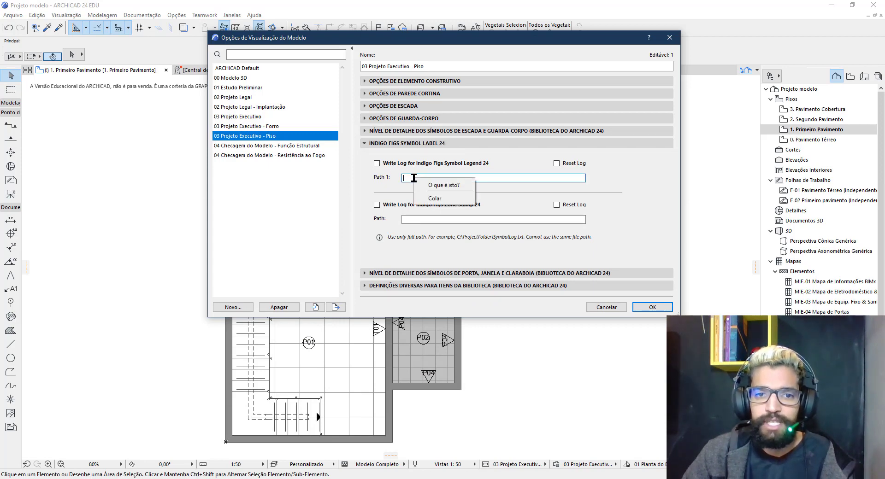
{"action": "left_click", "coordinate": [433, 198]}
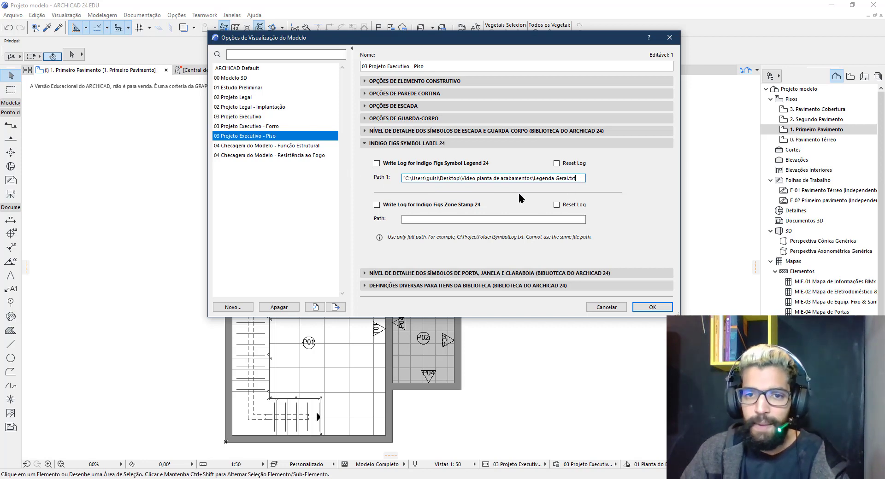
{"action": "key", "text": "Home"}
{"action": "key", "text": "Delete"}
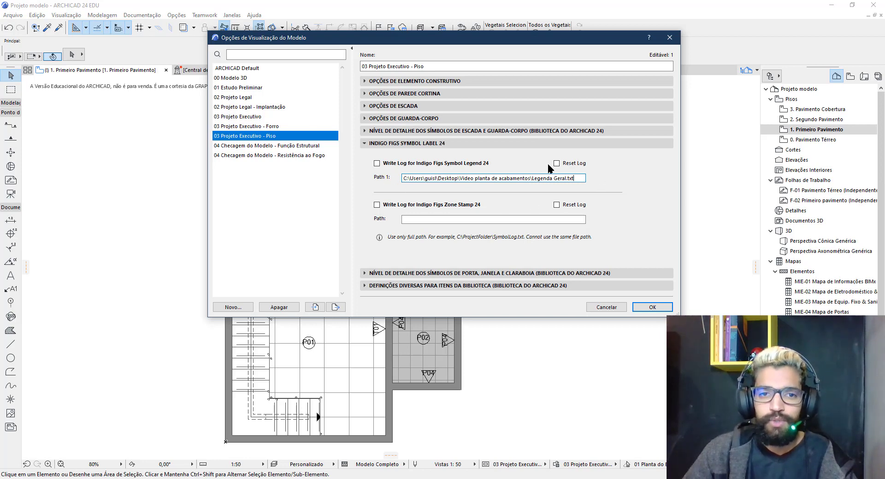
{"action": "left_click", "coordinate": [377, 164]}
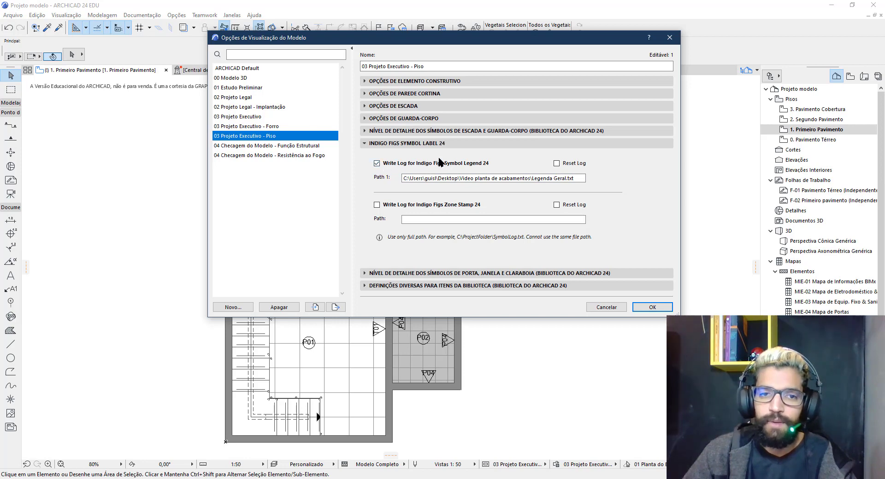
{"action": "left_click", "coordinate": [657, 306]}
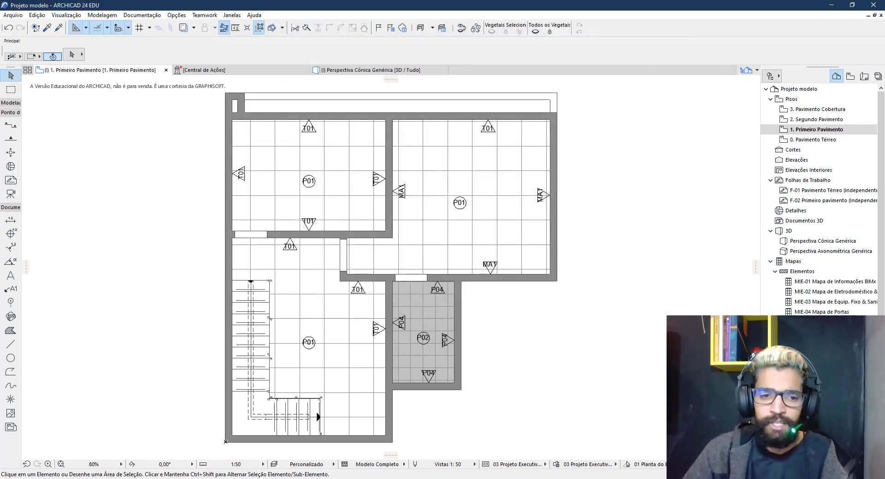
Check the empty Legenda Geral file in the project folder, then return to ARCHICAD
{"action": "left_click", "coordinate": [230, 445]}
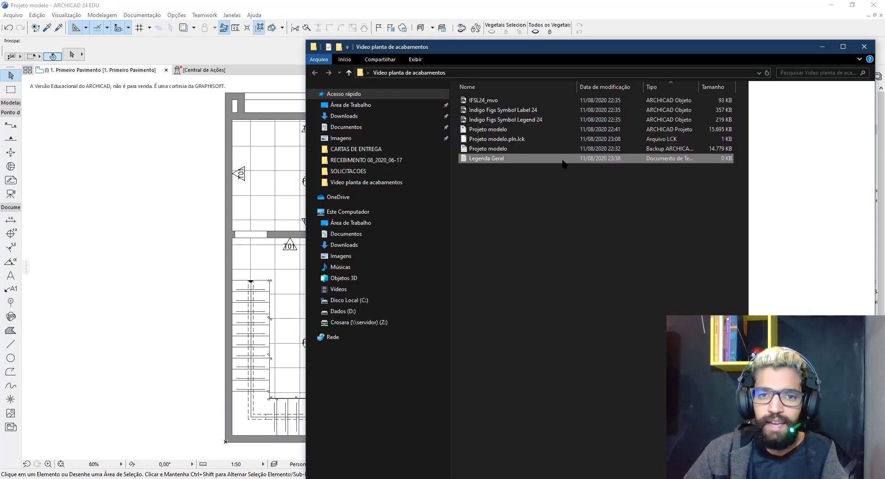
{"action": "left_click", "coordinate": [545, 159]}
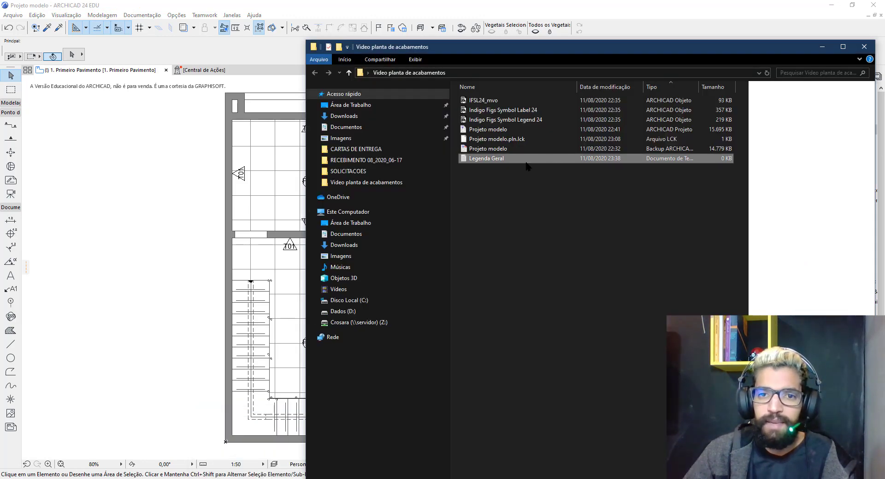
{"action": "left_click", "coordinate": [524, 115]}
{"action": "left_click", "coordinate": [237, 301]}
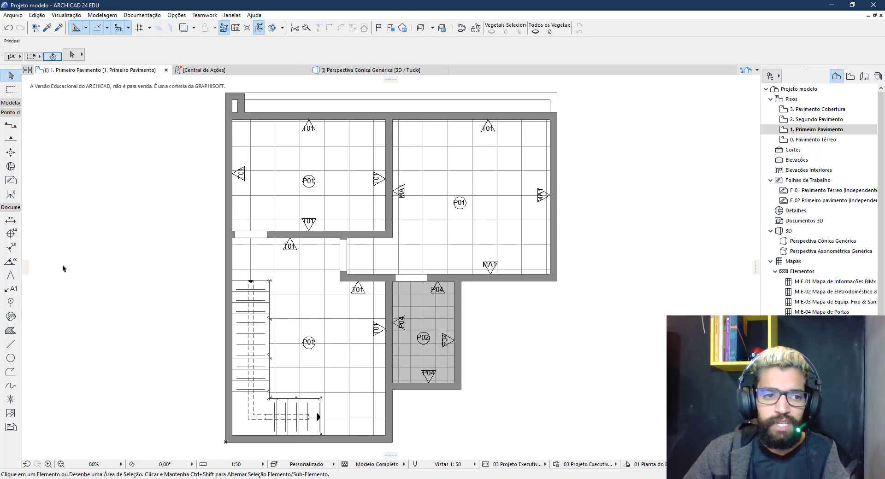
Select all labels on the plan and review their settings without changes
{"action": "left_click", "coordinate": [10, 291]}
{"action": "key", "text": "ctrl+a"}
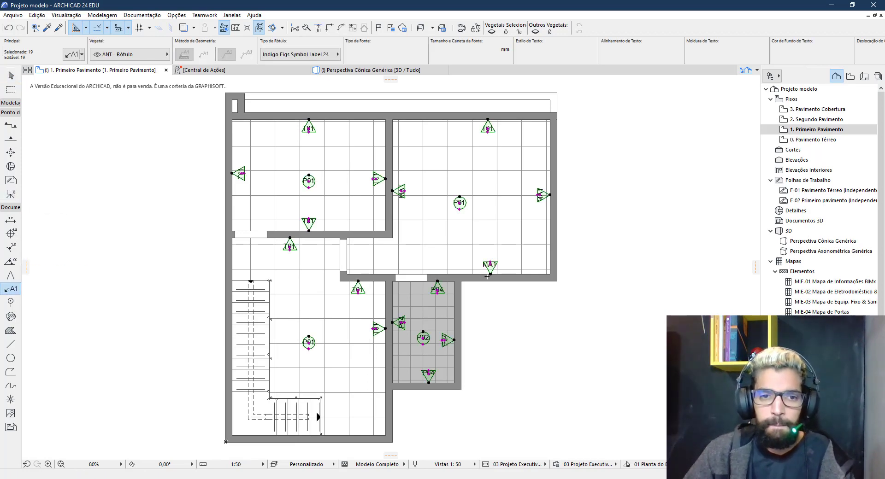
{"action": "key", "text": "ctrl+t"}
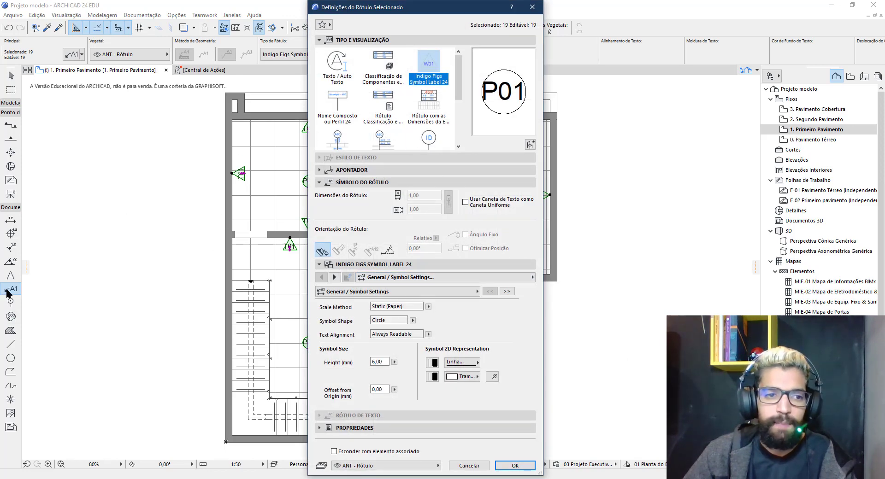
{"action": "key", "text": "Return"}
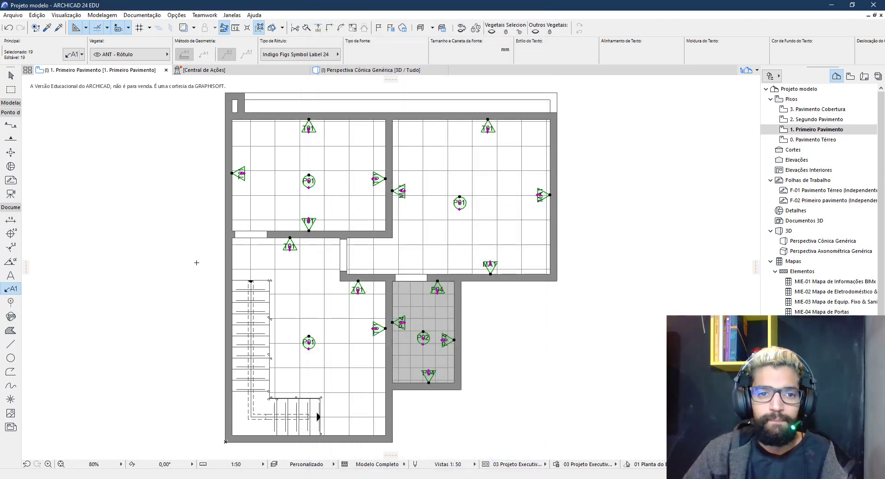
{"action": "key", "text": "Escape"}
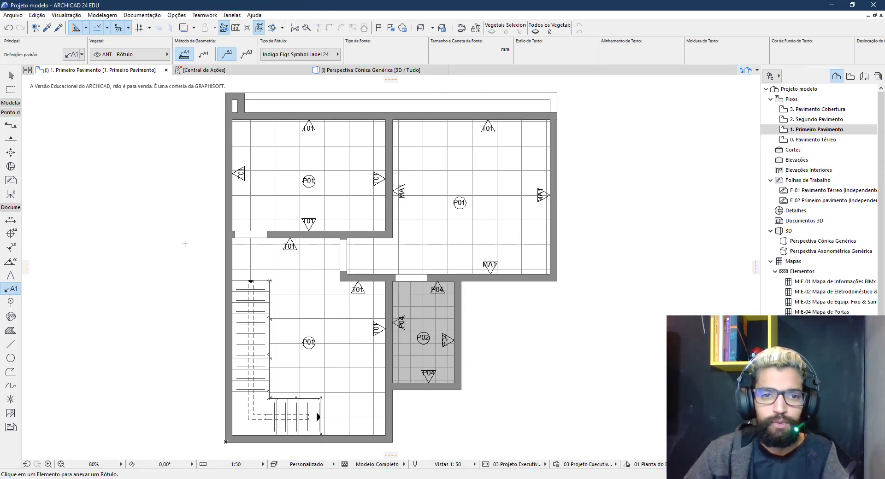
Set Write Log for Legend to Use MVO's Settings for all 19 labels
{"action": "key", "text": "ctrl+a"}
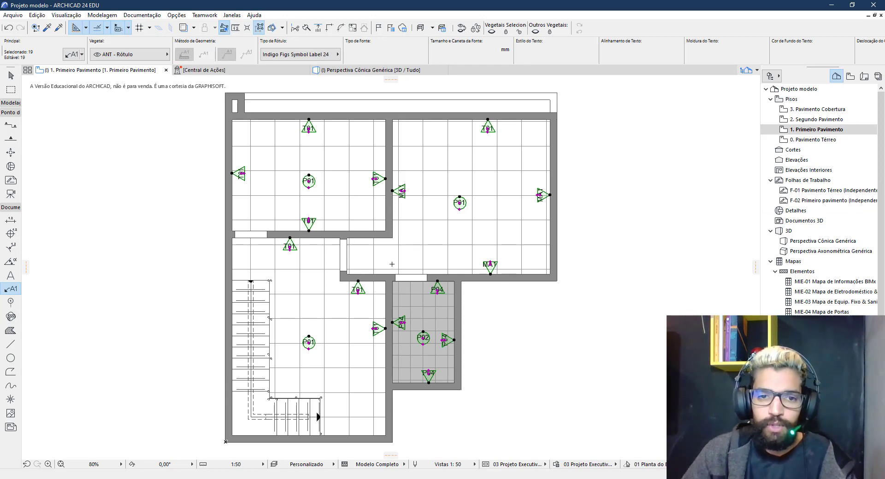
{"action": "key", "text": "ctrl+t"}
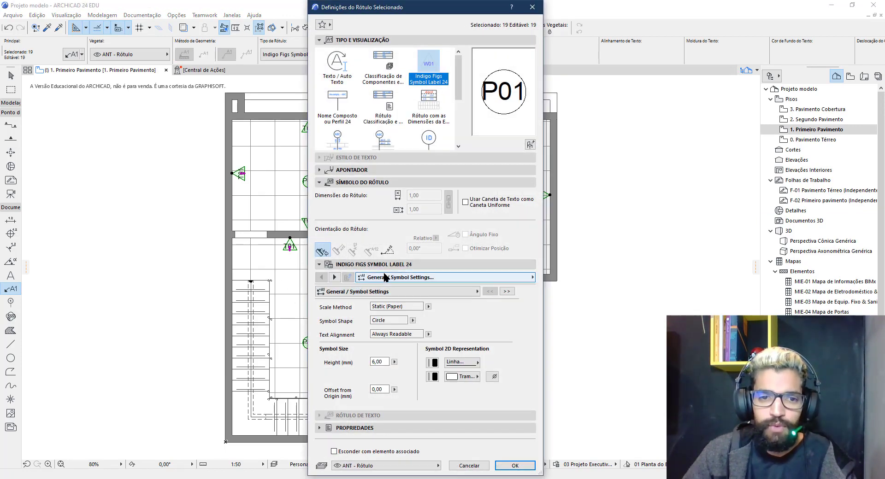
{"action": "left_click", "coordinate": [384, 278]}
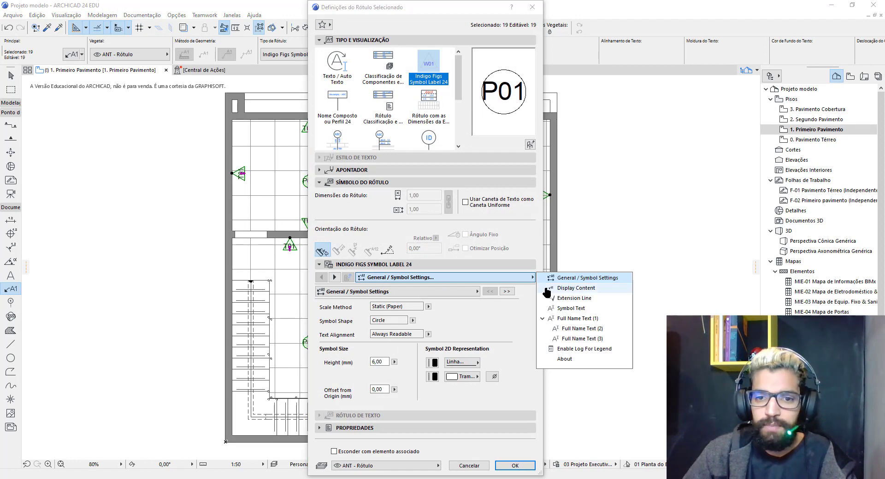
{"action": "left_click", "coordinate": [571, 351]}
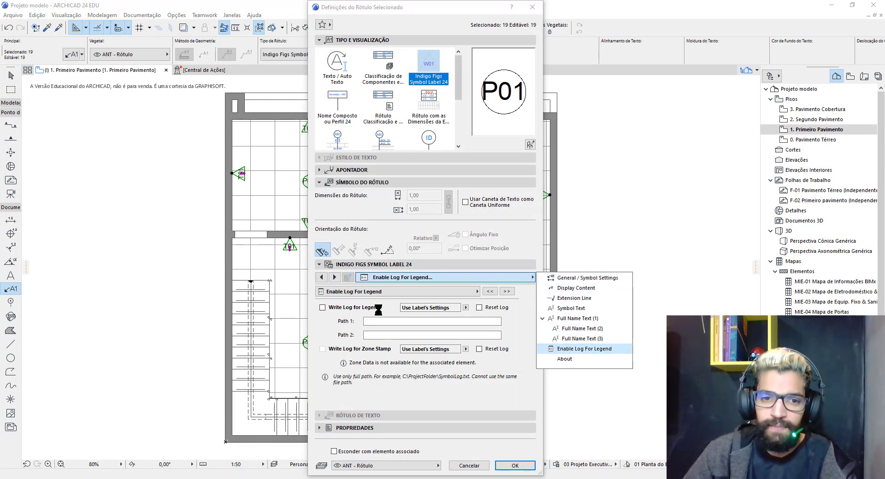
{"action": "left_click", "coordinate": [466, 307]}
{"action": "left_click", "coordinate": [495, 309]}
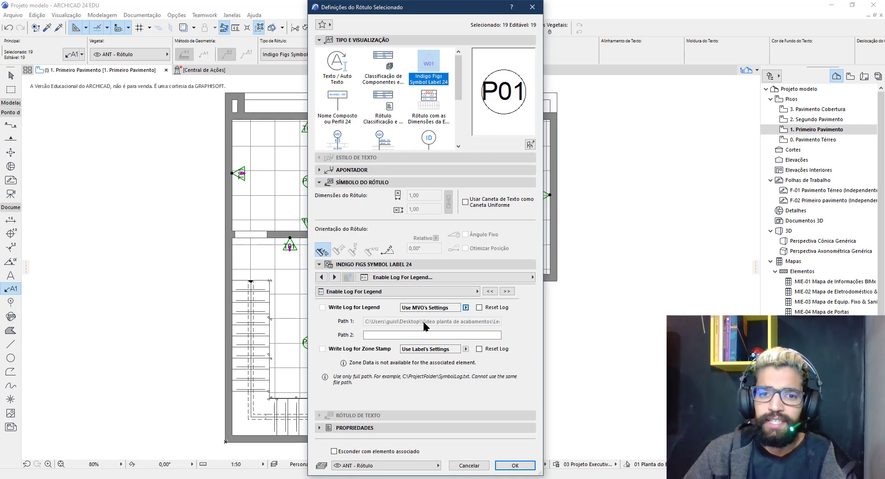
{"action": "left_click", "coordinate": [520, 466]}
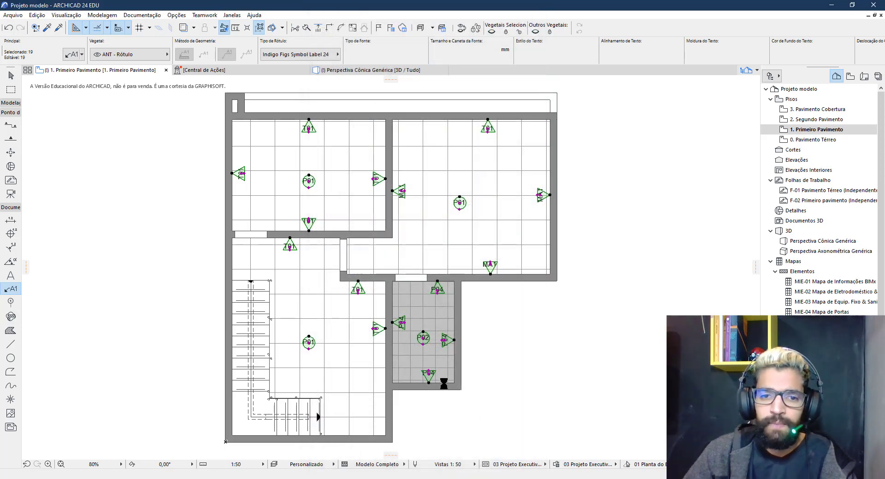
{"action": "key", "text": "Escape"}
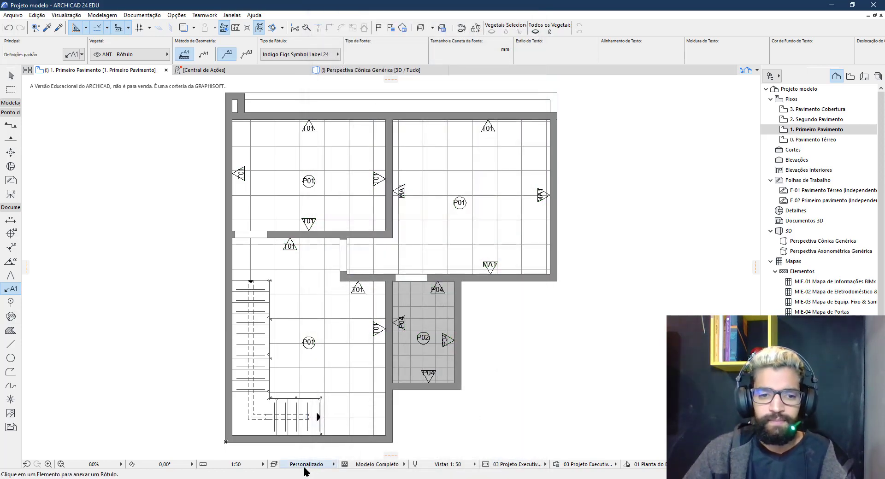
{"action": "mouse_move", "coordinate": [259, 478]}
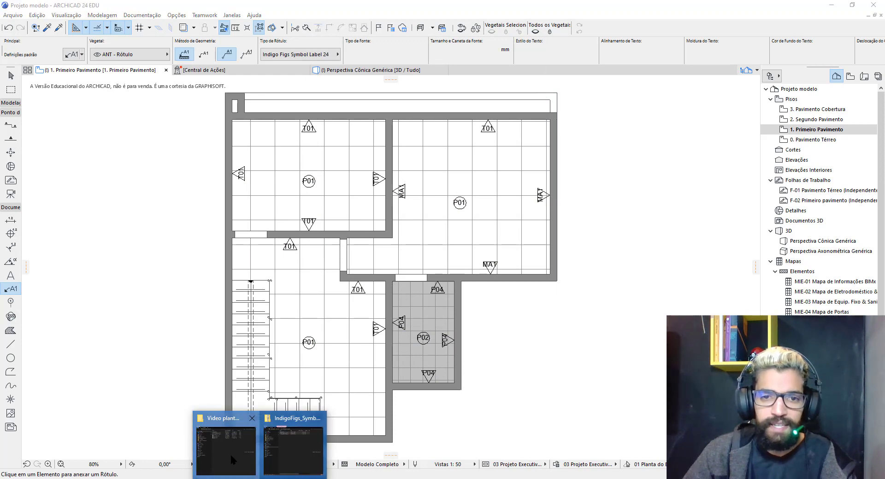
{"action": "left_click", "coordinate": [231, 454]}
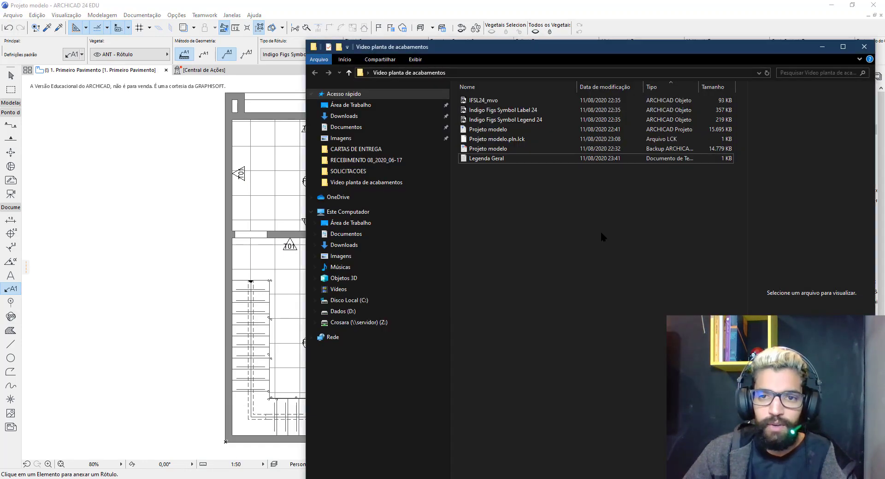
{"action": "left_click", "coordinate": [489, 159]}
{"action": "left_click_drag", "start_coordinate": [592, 49], "coordinate": [481, 32]}
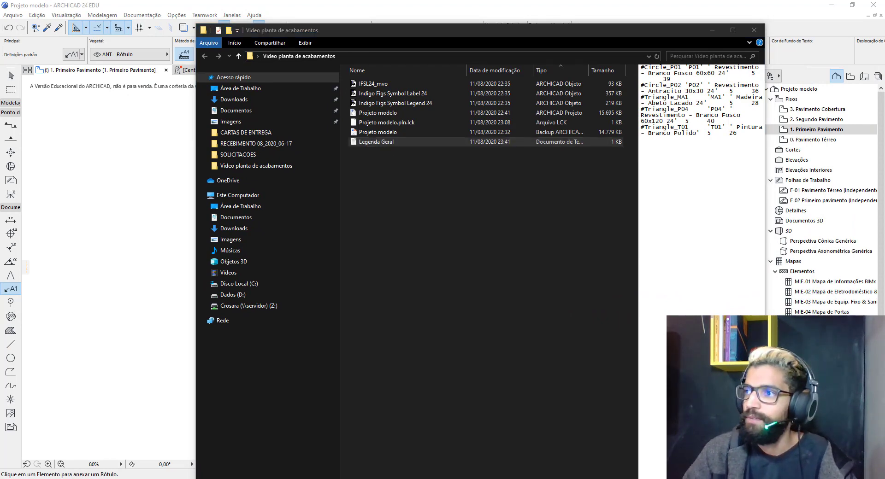
{"action": "left_click_drag", "start_coordinate": [399, 167], "coordinate": [409, 79]}
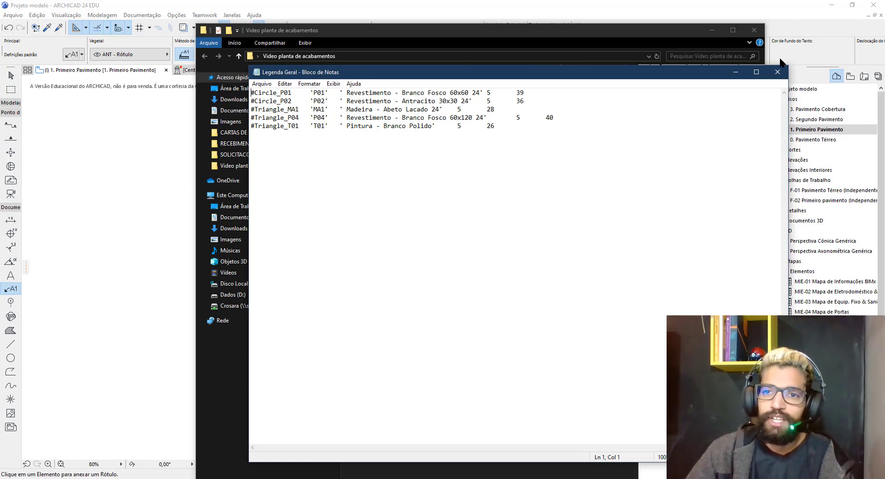
{"action": "left_click", "coordinate": [777, 72]}
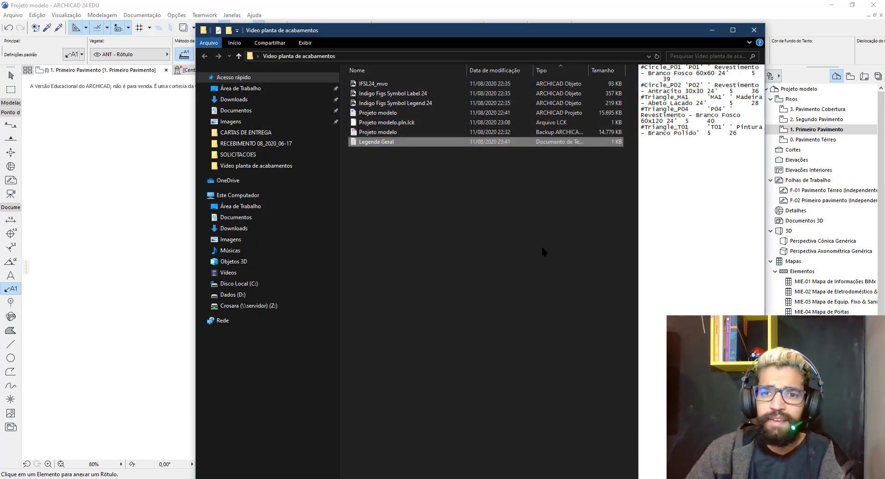
{"action": "key", "text": "Escape"}
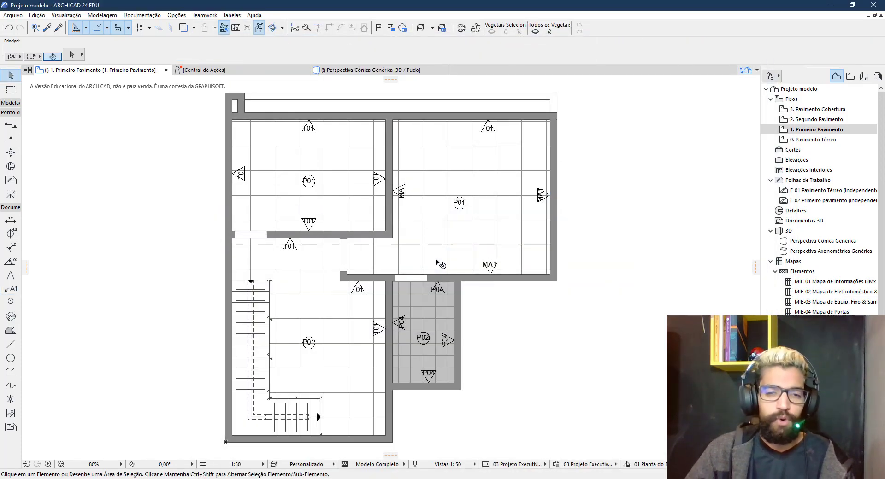
Choose Indigo Figs Symbol Legend 24 from the embedded library as the default object
{"action": "scroll", "coordinate": [480, 226], "scroll_direction": "down", "scroll_amount": 2}
{"action": "middle_click_drag", "start_coordinate": [386, 221], "coordinate": [197, 219]}
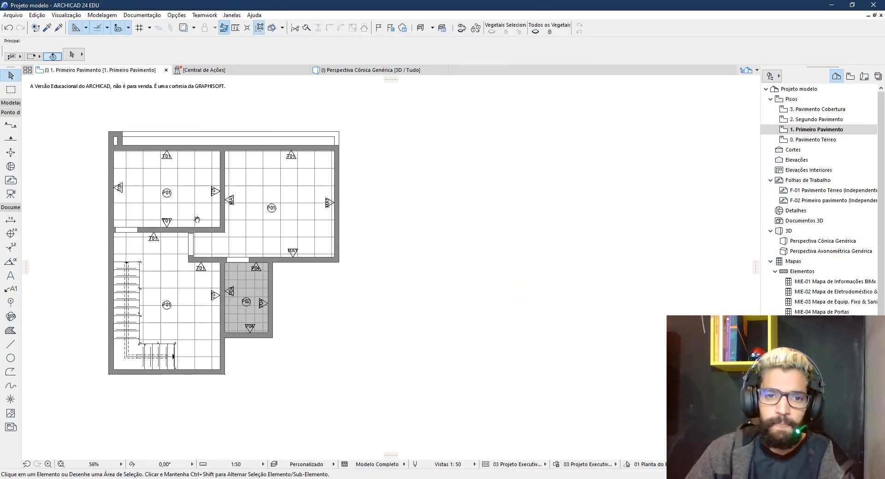
{"action": "left_click", "coordinate": [10, 102]}
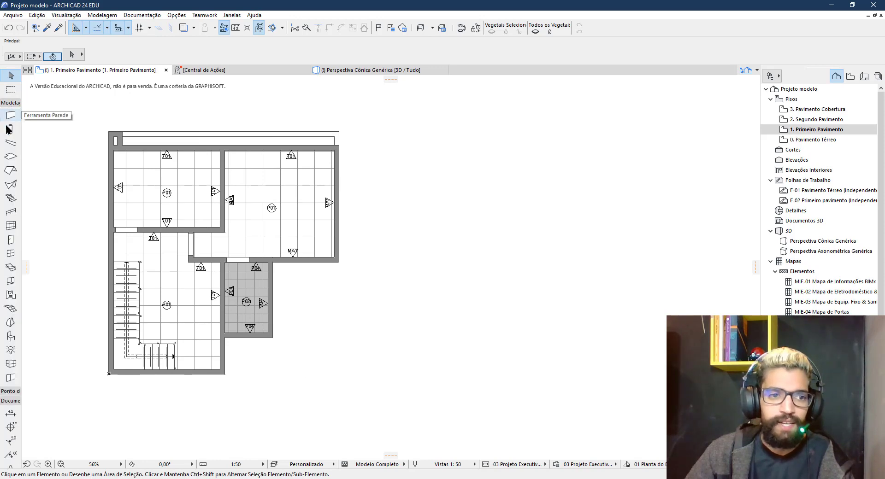
{"action": "left_click", "coordinate": [10, 336]}
{"action": "key", "text": "ctrl+t"}
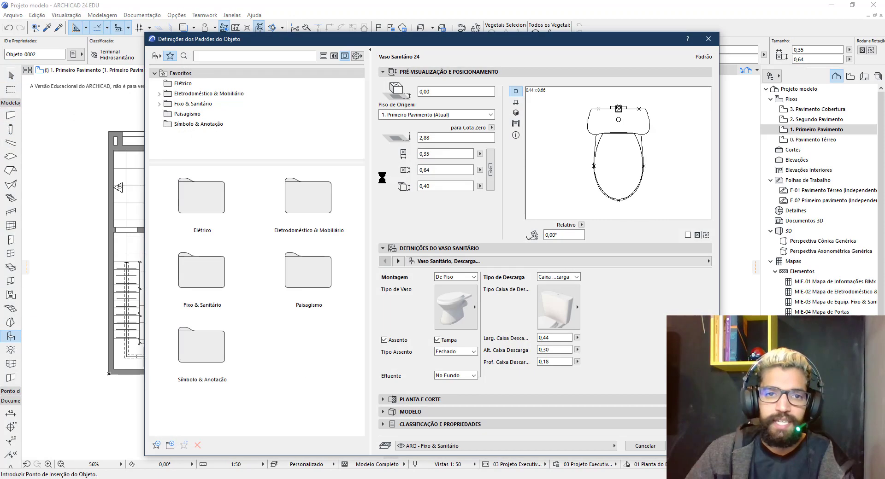
{"action": "left_click", "coordinate": [156, 56]}
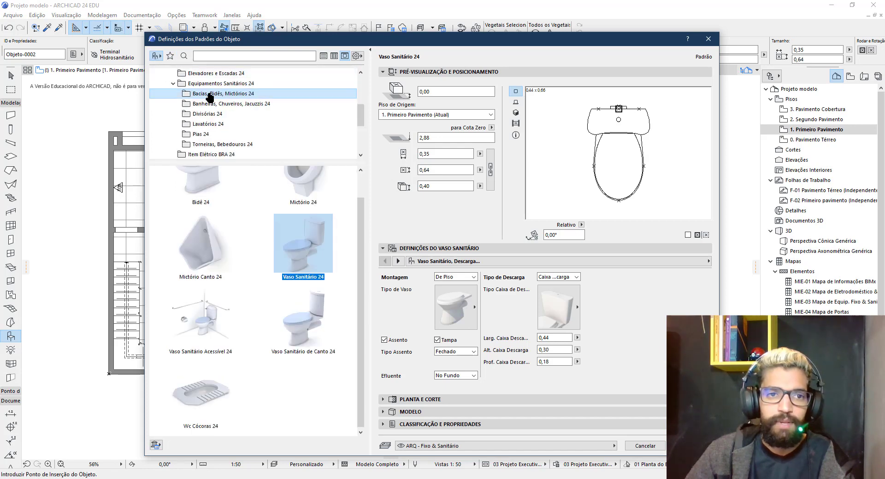
{"action": "scroll", "coordinate": [207, 95], "scroll_direction": "up", "scroll_amount": 5}
{"action": "left_click", "coordinate": [188, 74]}
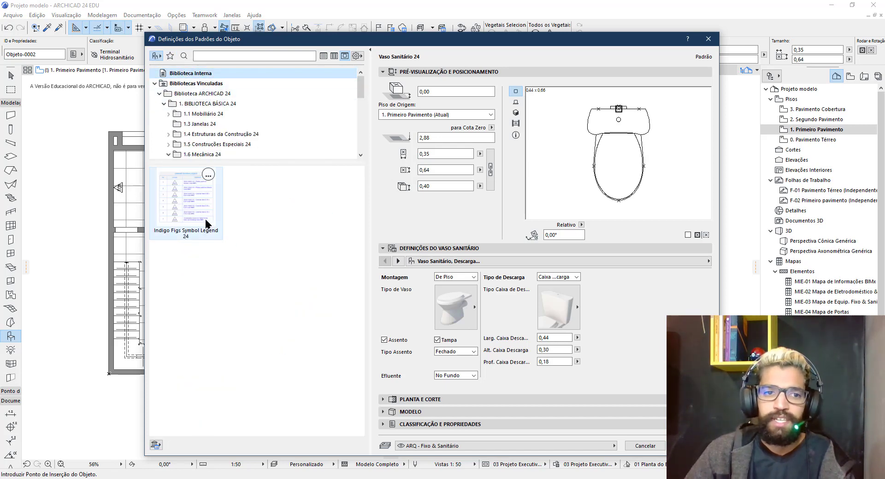
{"action": "left_click", "coordinate": [186, 198]}
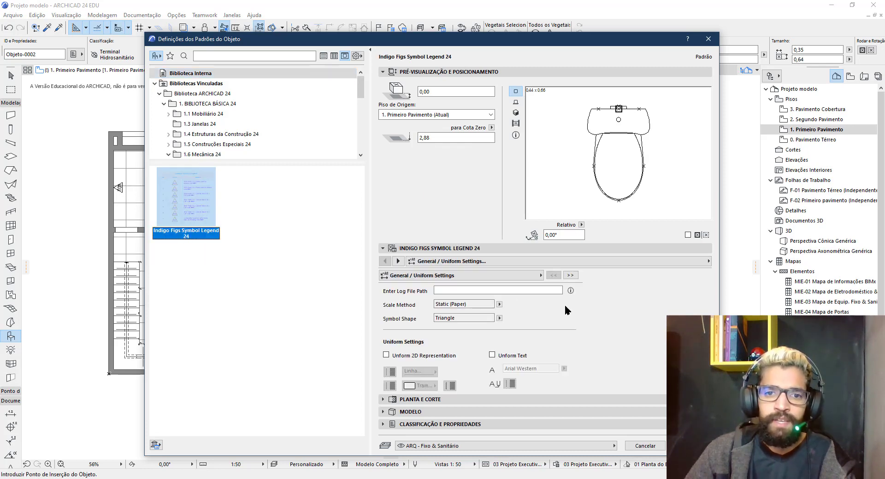
Set the legend's log file path to Legenda Geral.txt, removing the leading quote, and accept
{"action": "right_click", "coordinate": [453, 291]}
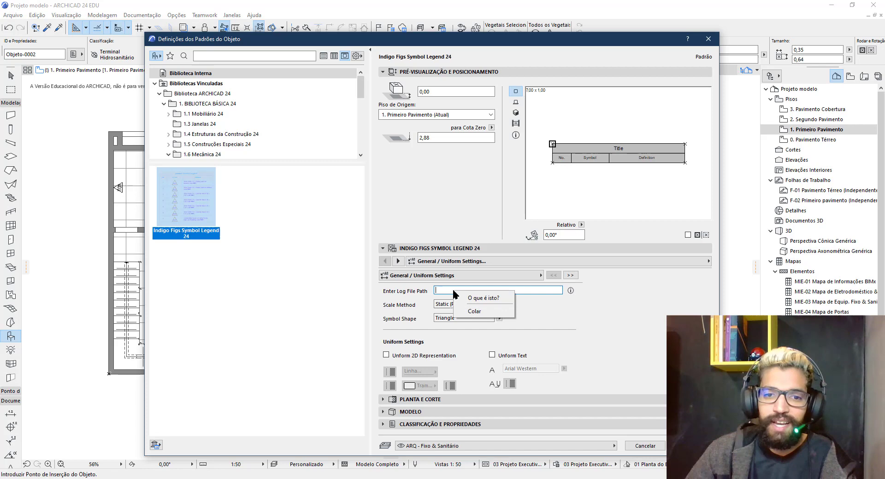
{"action": "left_click", "coordinate": [475, 311]}
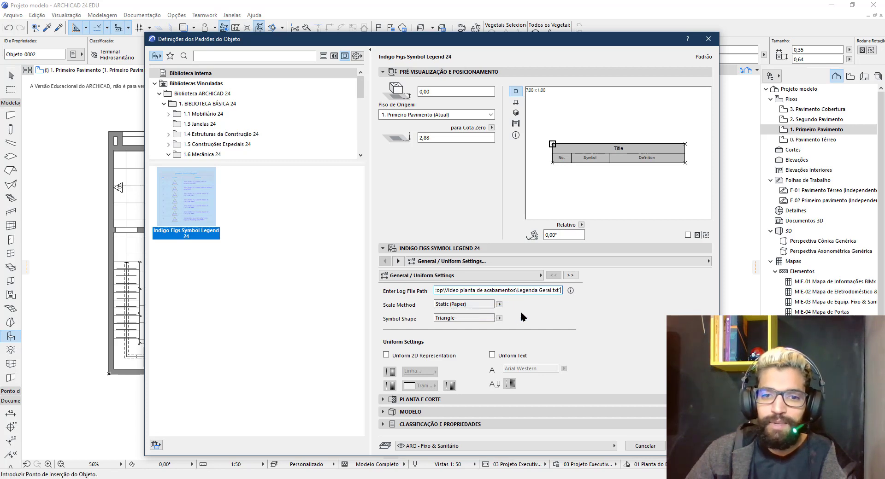
{"action": "left_click_drag", "start_coordinate": [445, 292], "coordinate": [422, 291]}
{"action": "left_click", "coordinate": [438, 291]}
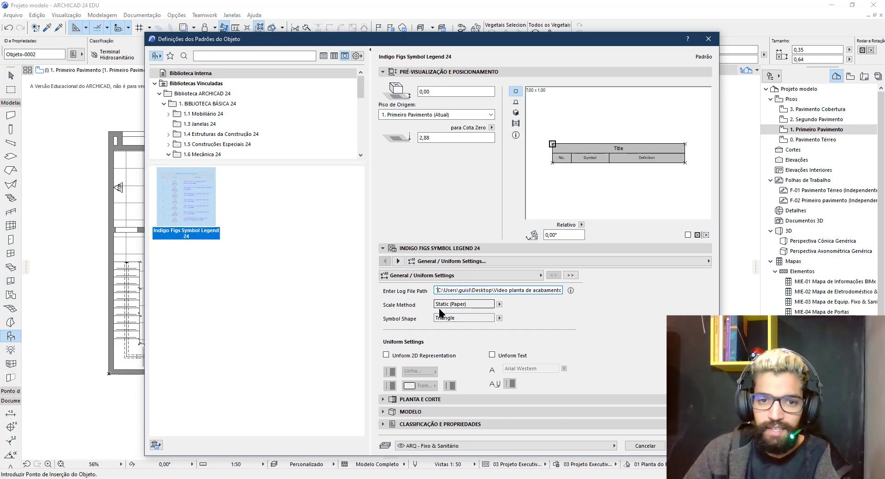
{"action": "key", "text": "Delete"}
{"action": "key", "text": "Return"}
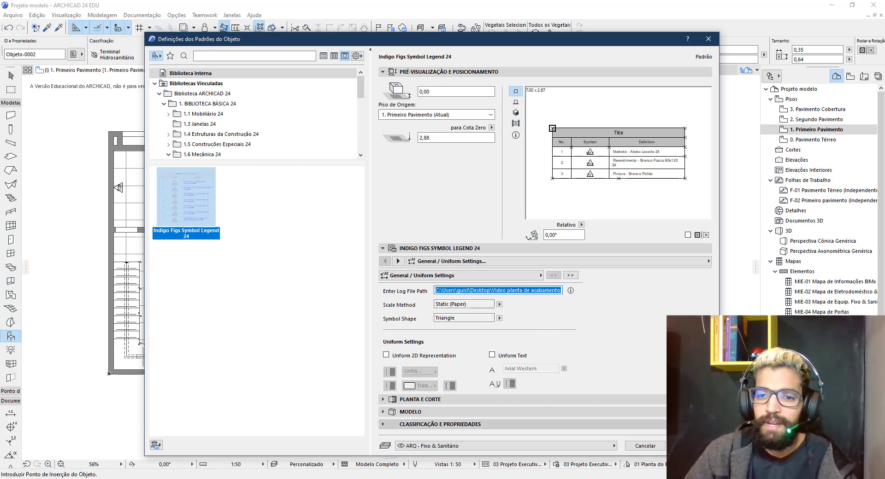
{"action": "key", "text": "Return"}
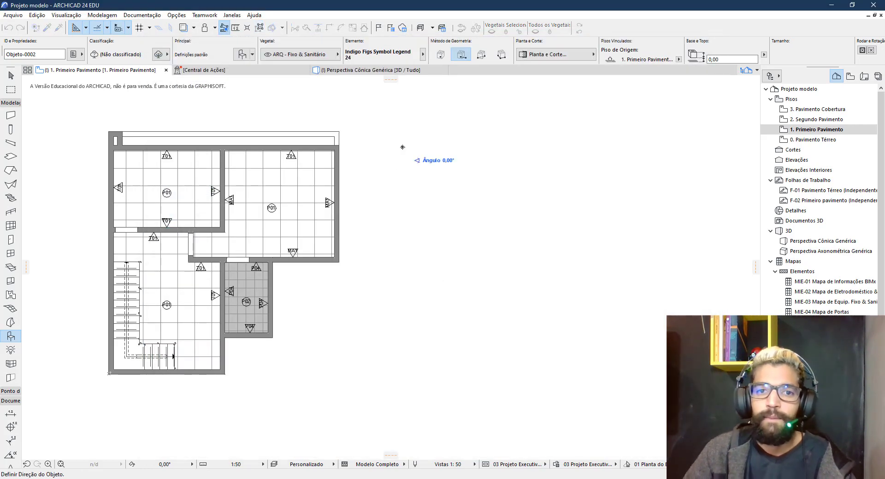
Place the legend right of the plan at 0°, turn graphic overrides off, and nudge it closer
{"action": "left_click", "coordinate": [402, 147]}
{"action": "left_click", "coordinate": [484, 141]}
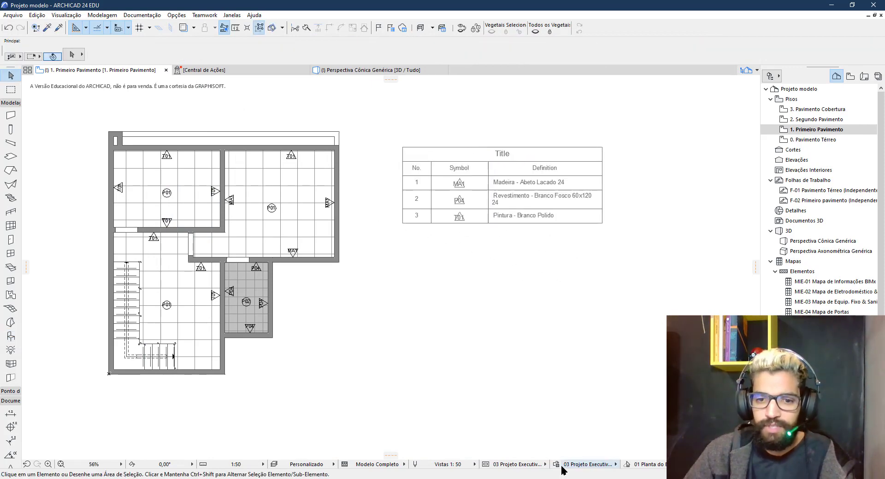
{"action": "left_click", "coordinate": [586, 464]}
{"action": "left_click", "coordinate": [640, 356]}
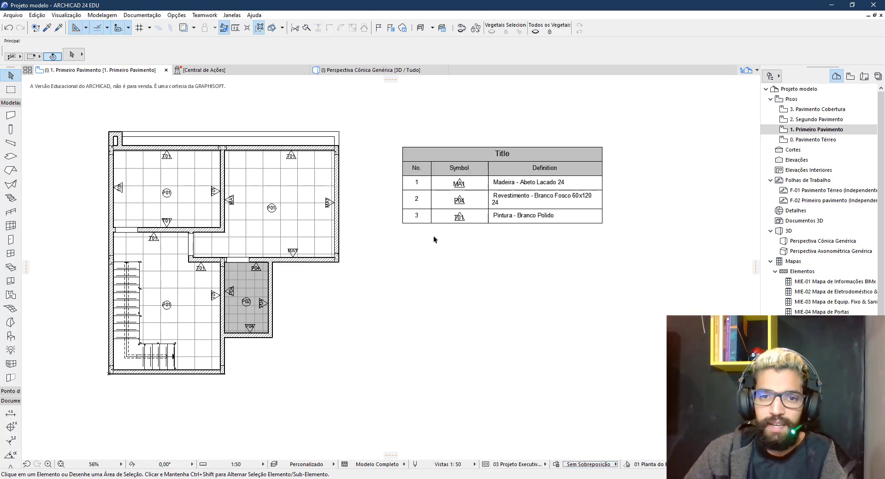
{"action": "scroll", "coordinate": [415, 231], "scroll_direction": "up", "scroll_amount": 2}
{"action": "left_click", "coordinate": [559, 187]}
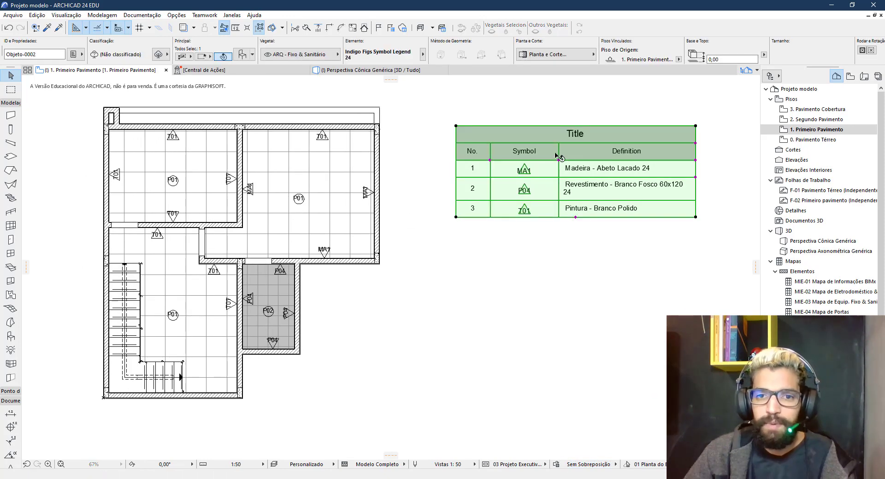
{"action": "left_click_drag", "start_coordinate": [557, 152], "coordinate": [509, 154]}
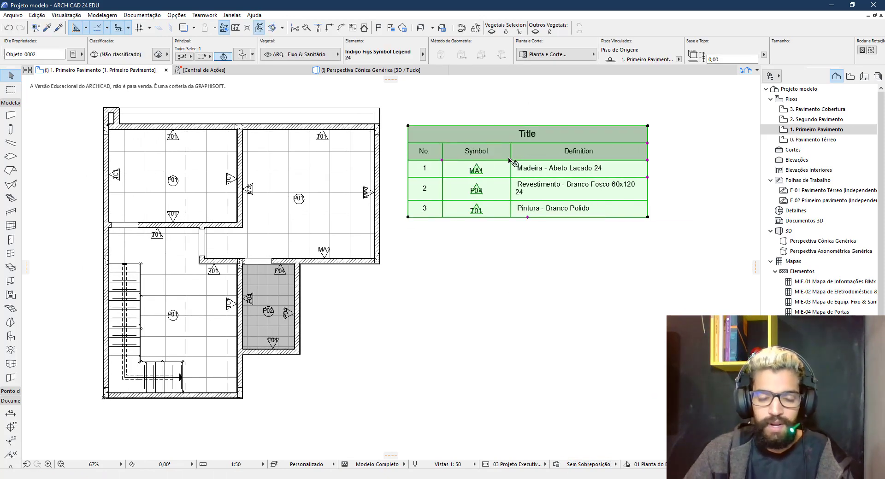
Retitle the legend header 'Paredes - Geral' and copy the table directly below it
{"action": "double_click", "coordinate": [522, 174]}
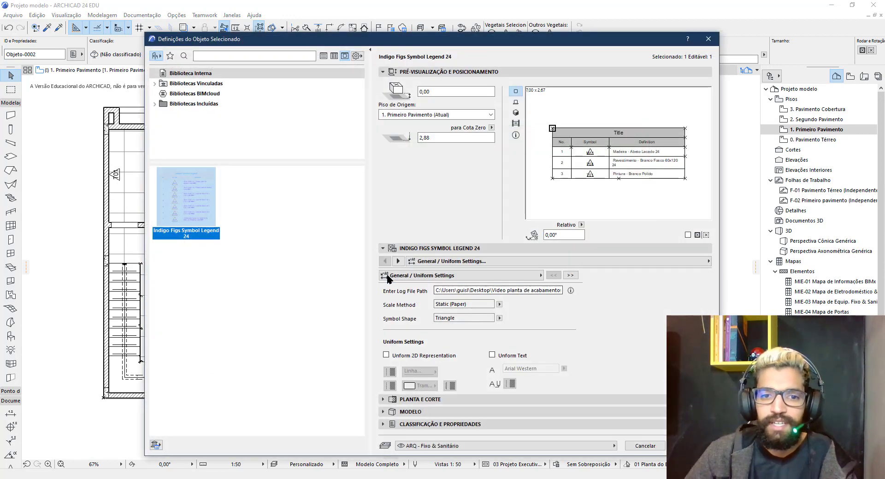
{"action": "left_click", "coordinate": [397, 261]}
{"action": "left_click", "coordinate": [398, 261]}
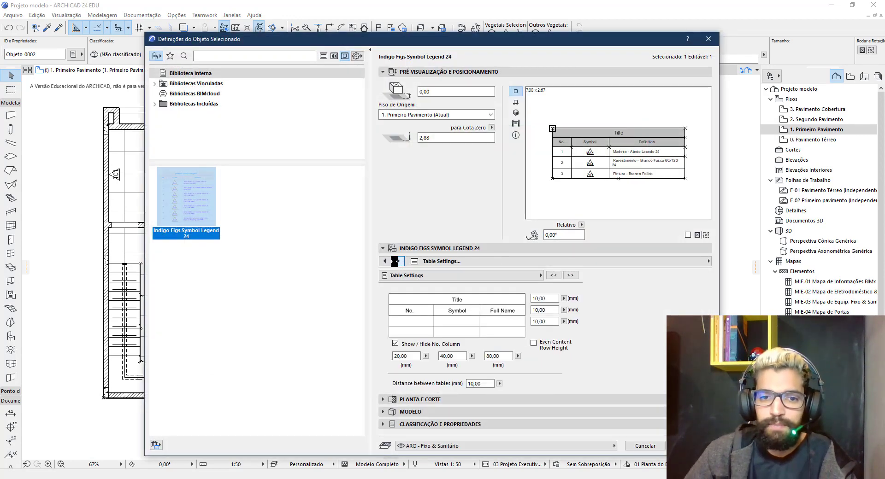
{"action": "left_click", "coordinate": [397, 261]}
{"action": "left_click", "coordinate": [397, 261]}
{"action": "double_click", "coordinate": [442, 304]}
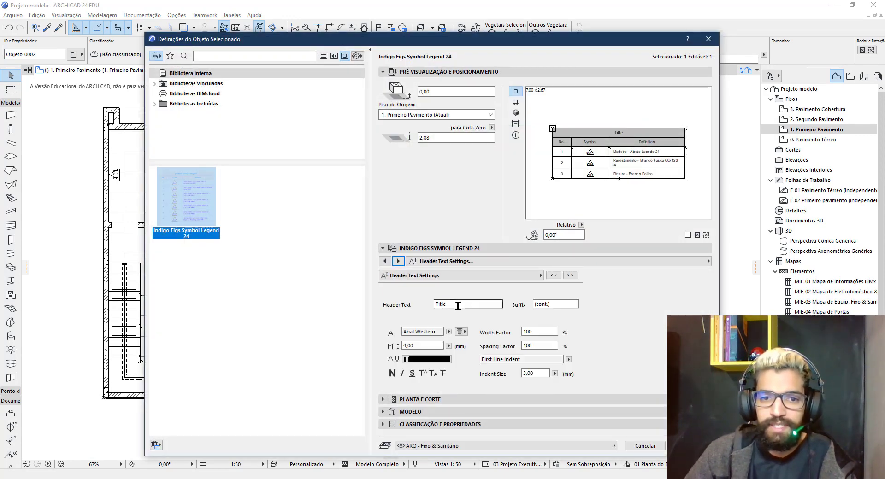
{"action": "type", "text": "Pared"}
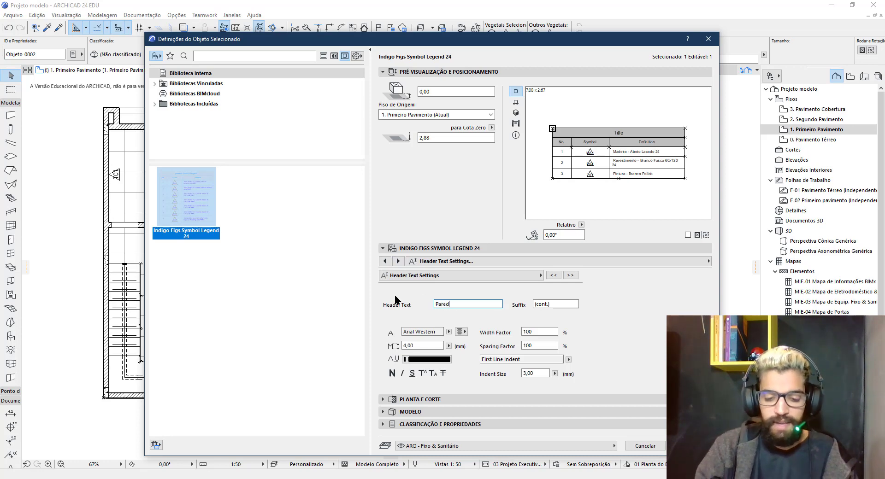
{"action": "type", "text": "es -Geral"}
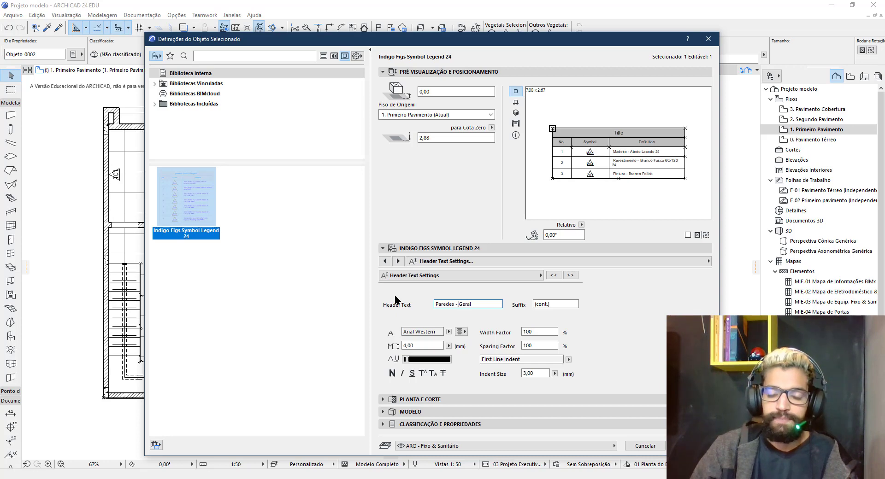
{"action": "key", "text": "Return"}
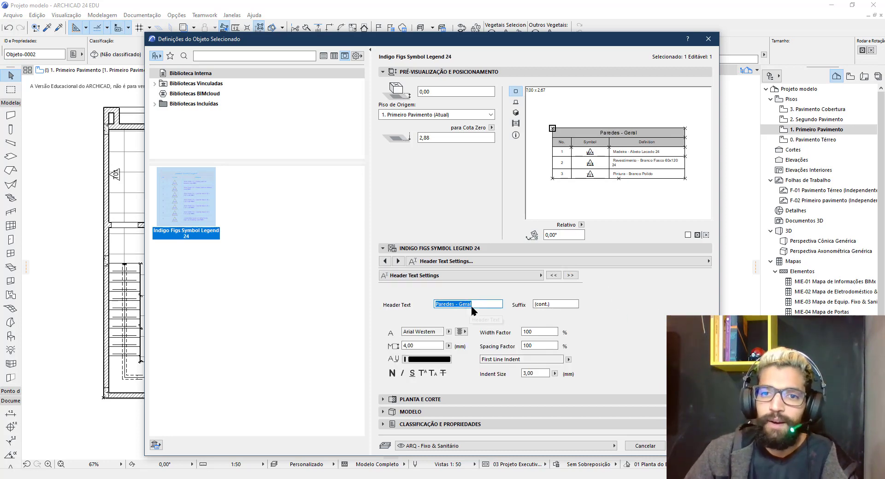
{"action": "left_click", "coordinate": [688, 446]}
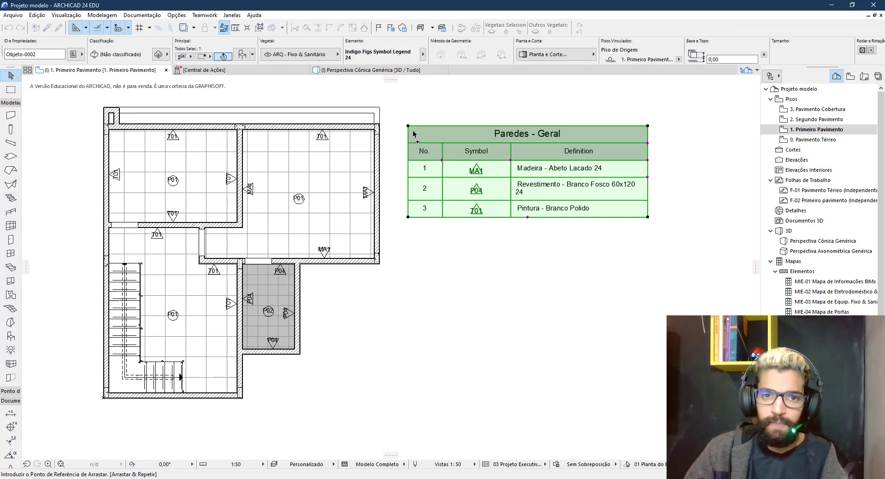
{"action": "left_click_drag", "start_coordinate": [417, 135], "coordinate": [417, 236], "text": "ctrl"}
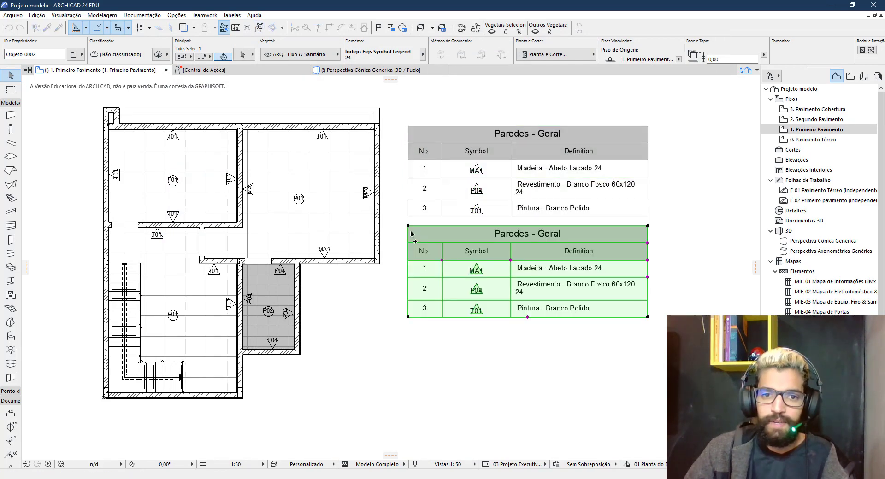
Set the copied legend's Symbol Shape to Circle so it lists the P01 and P02 finishes
{"action": "double_click", "coordinate": [444, 246]}
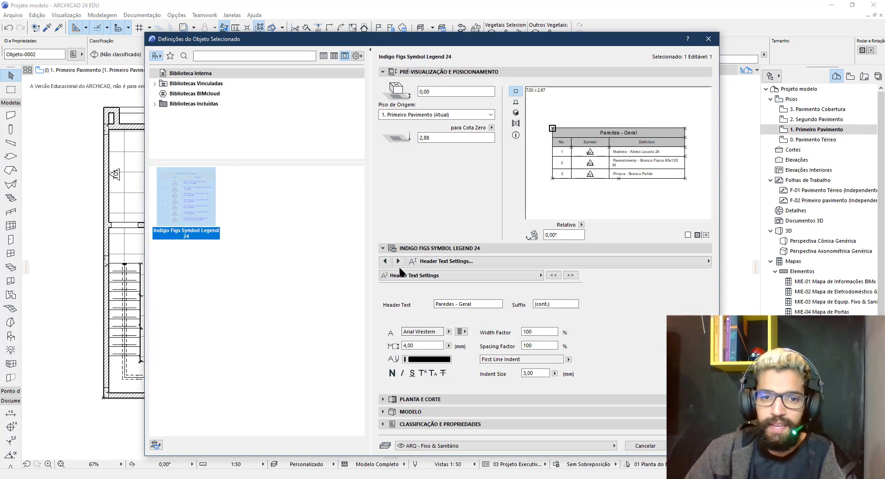
{"action": "left_click", "coordinate": [422, 276]}
{"action": "left_click", "coordinate": [559, 275]}
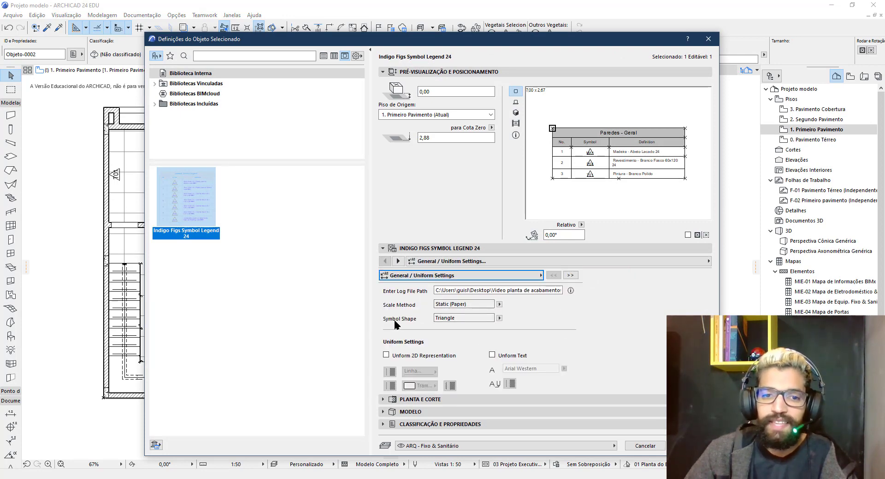
{"action": "left_click", "coordinate": [499, 319]}
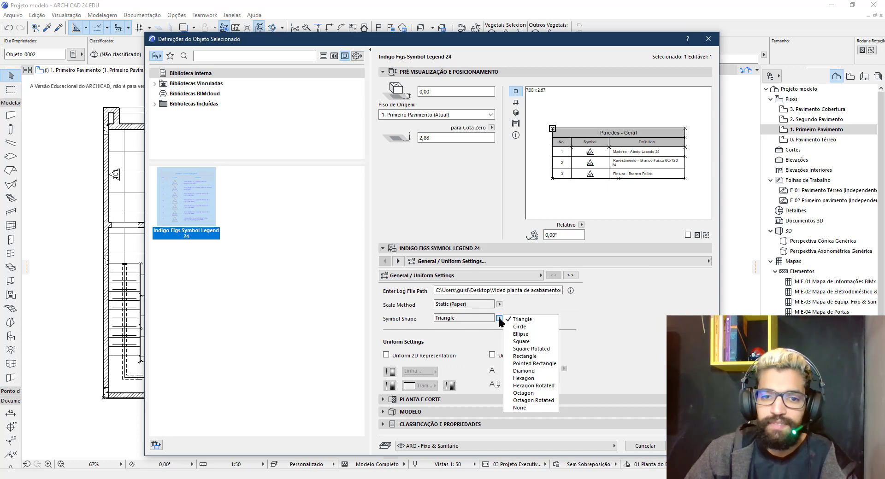
{"action": "left_click", "coordinate": [520, 327]}
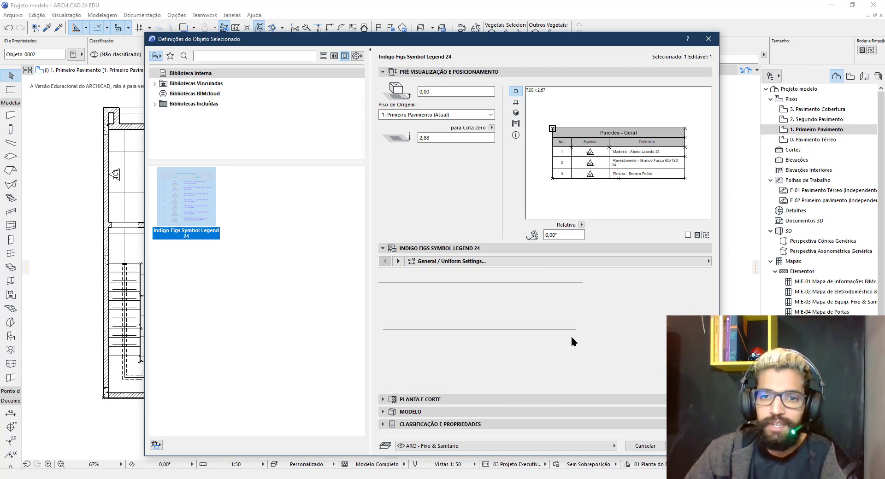
{"action": "left_click", "coordinate": [689, 446]}
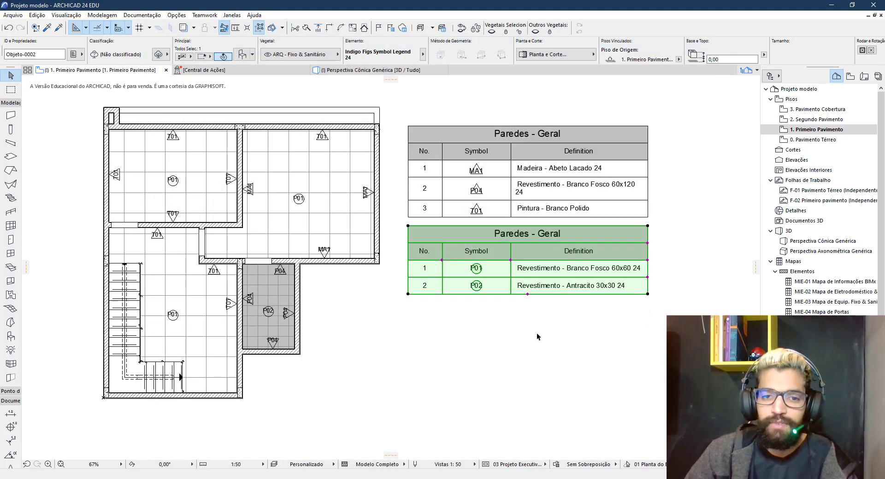
{"action": "left_click", "coordinate": [537, 335]}
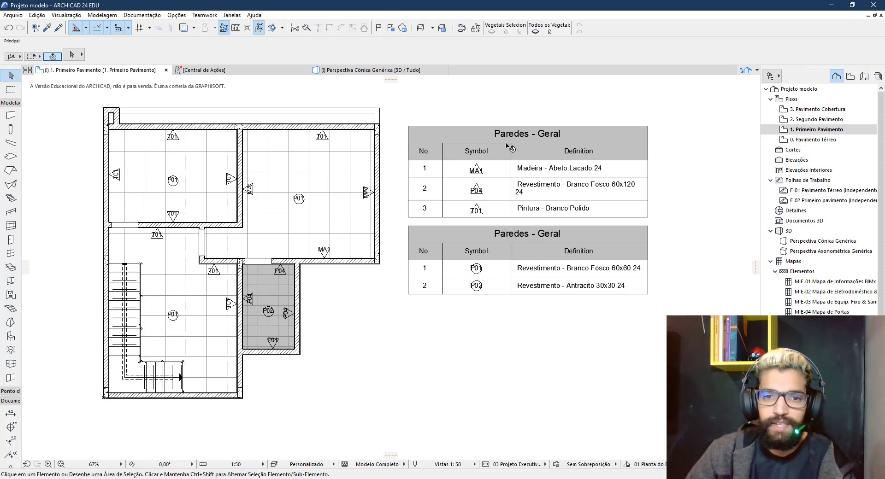
Select both Paredes - Geral legend tables and open their shared settings
{"action": "left_click", "coordinate": [470, 253]}
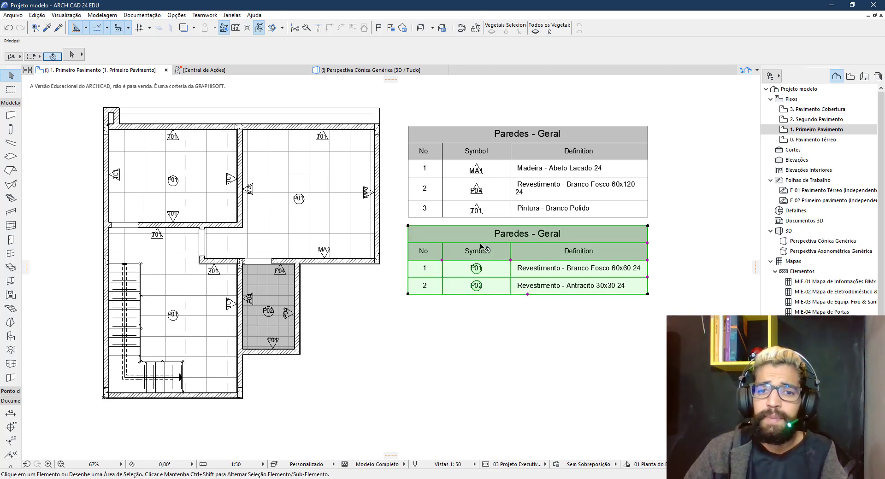
{"action": "left_click", "coordinate": [436, 184], "text": "shift"}
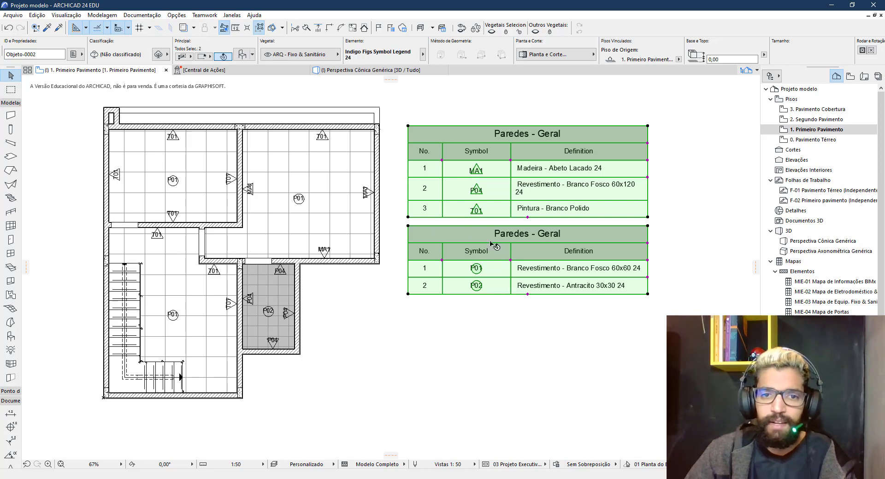
{"action": "double_click", "coordinate": [461, 256]}
{"action": "left_click", "coordinate": [398, 261]}
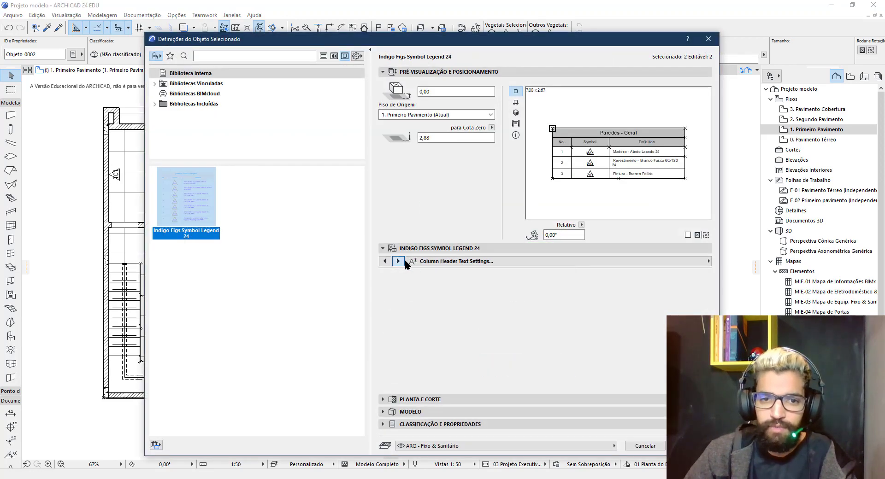
{"action": "left_click", "coordinate": [398, 262]}
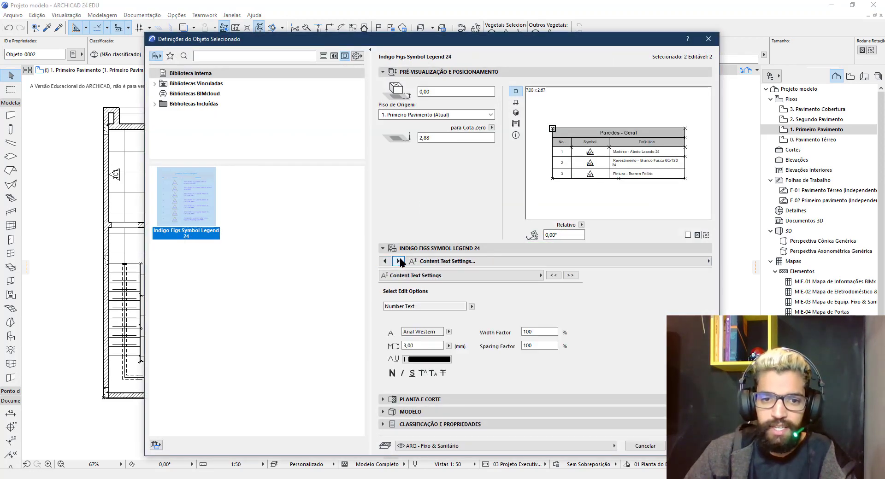
{"action": "left_click", "coordinate": [399, 261]}
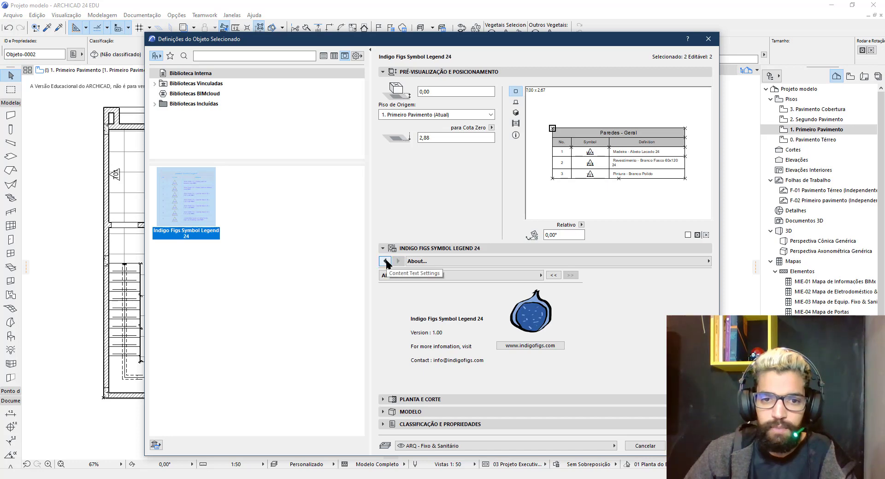
Hide the No. column in both legends, leaving only Symbol and Definition
{"action": "left_click", "coordinate": [384, 262]}
{"action": "left_click", "coordinate": [385, 262]}
{"action": "left_click", "coordinate": [385, 262]}
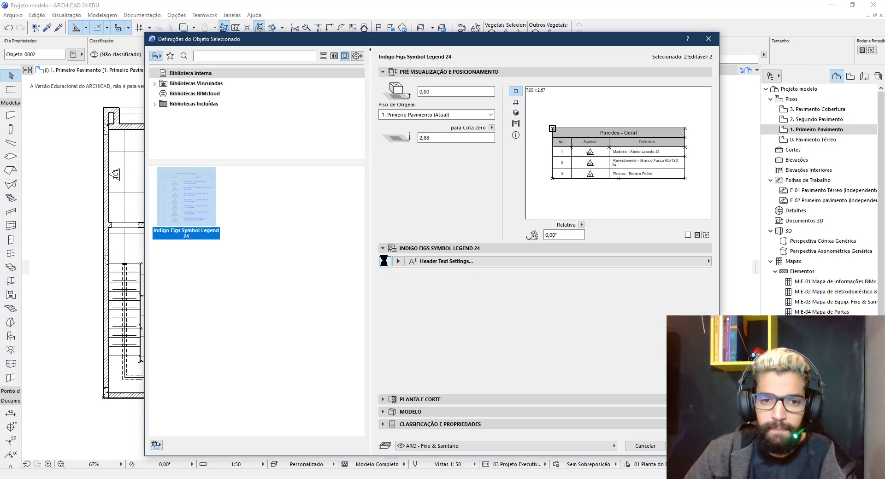
{"action": "left_click", "coordinate": [385, 261]}
{"action": "left_click", "coordinate": [384, 261]}
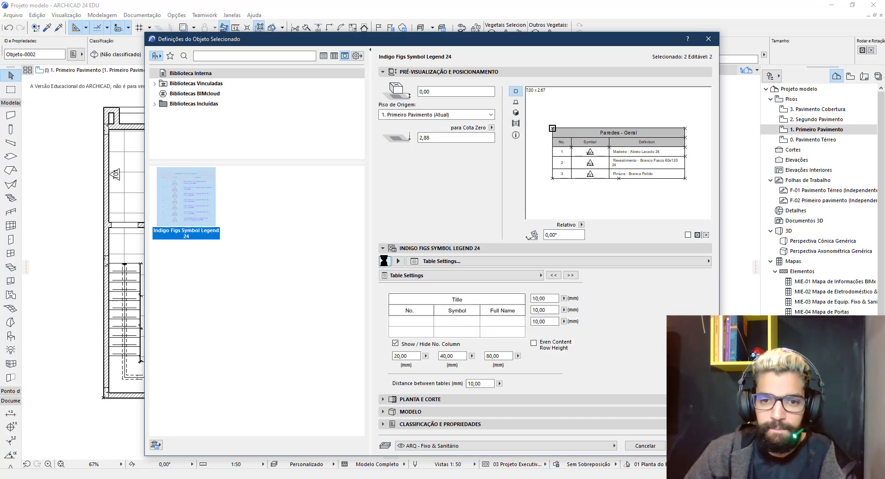
{"action": "left_click", "coordinate": [395, 343]}
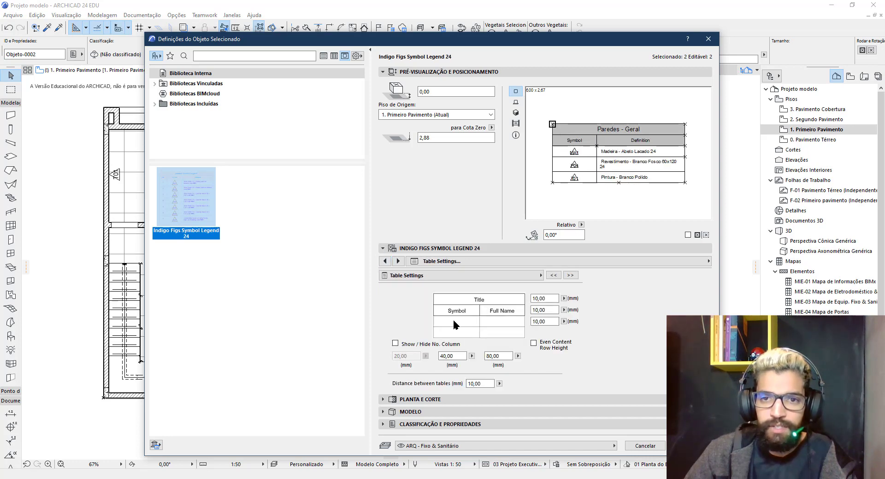
{"action": "left_click", "coordinate": [690, 446]}
{"action": "left_click", "coordinate": [525, 353]}
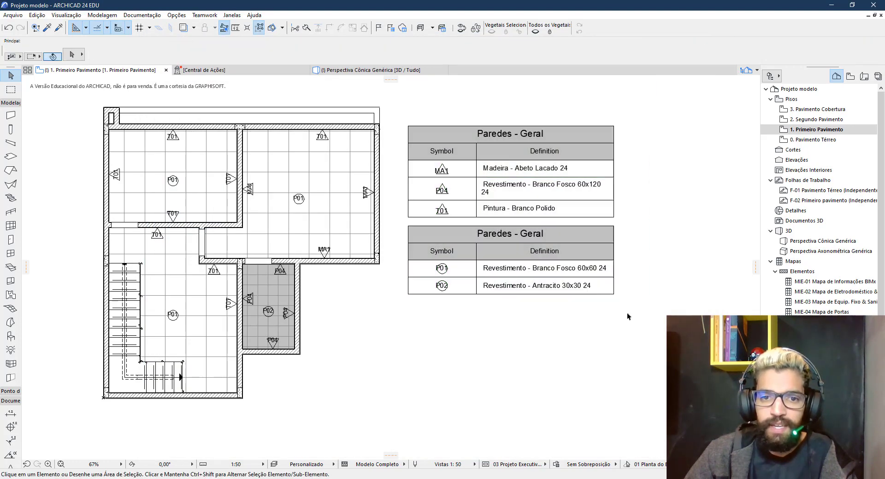
{"action": "left_click", "coordinate": [489, 260]}
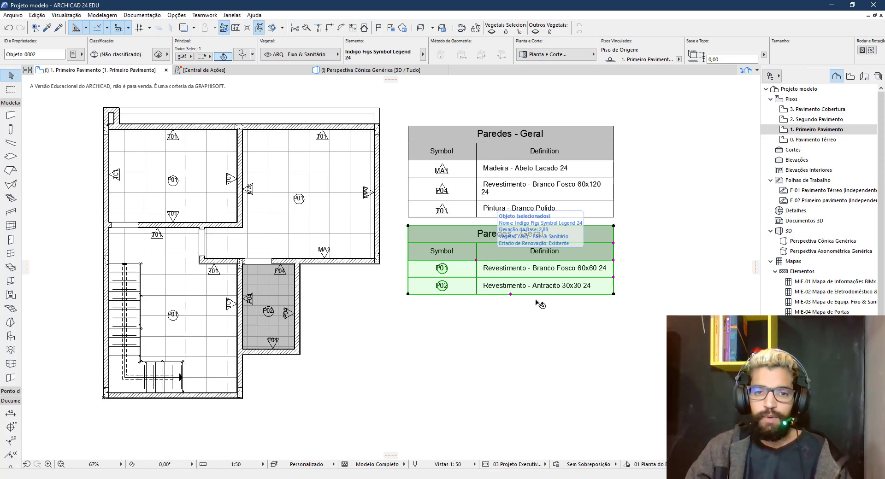
{"action": "double_click", "coordinate": [490, 260]}
Change the lower legend's header text from Paredes to Pisos, making it 'Pisos - Geral'
{"action": "left_click", "coordinate": [399, 262]}
{"action": "left_click", "coordinate": [399, 262]}
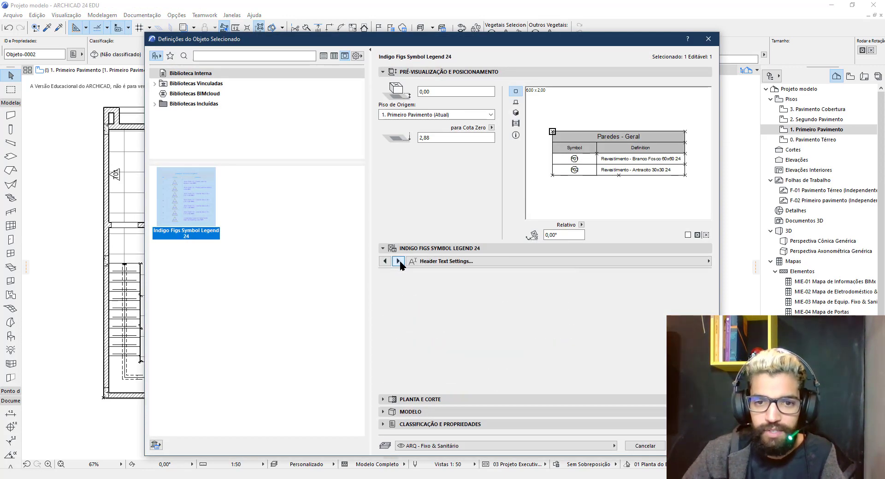
{"action": "left_click", "coordinate": [399, 261]}
{"action": "left_click", "coordinate": [453, 303]}
{"action": "double_click", "coordinate": [453, 303]}
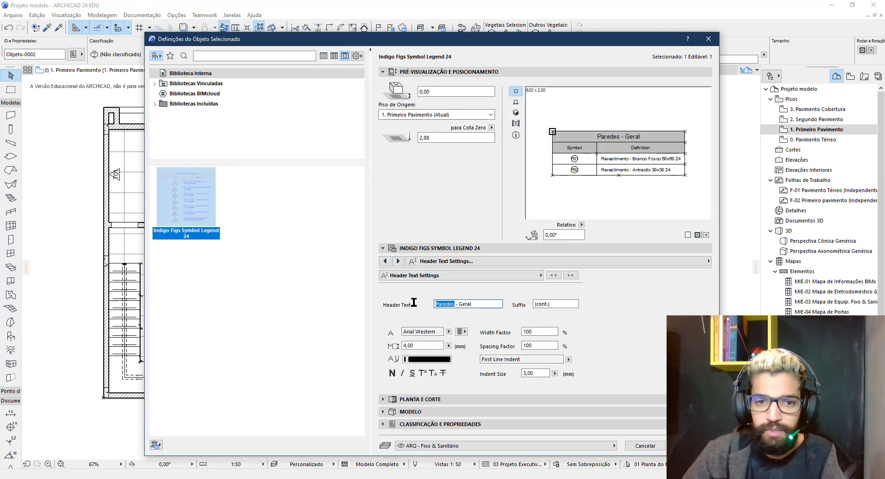
{"action": "type", "text": "Pisos"}
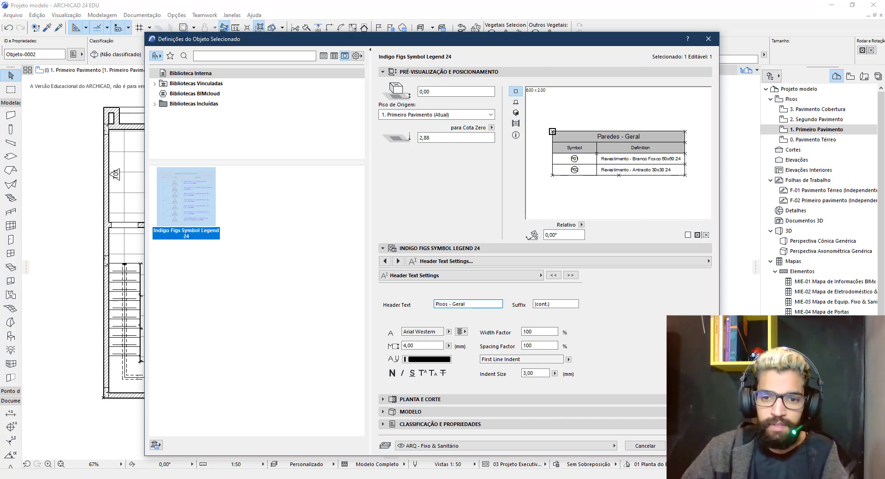
{"action": "key", "text": "Return"}
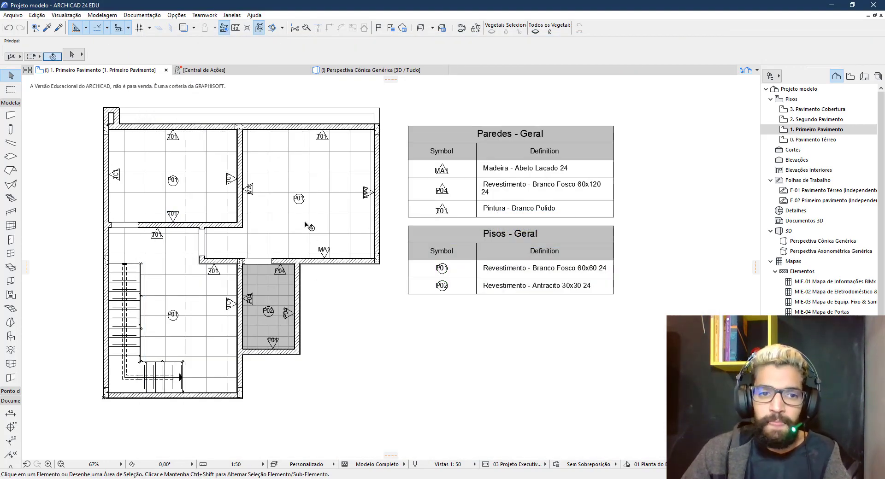
Give the right room's floor slab the P03 Revestimento - Cinza 30x30 24 surface
{"action": "left_click", "coordinate": [298, 249]}
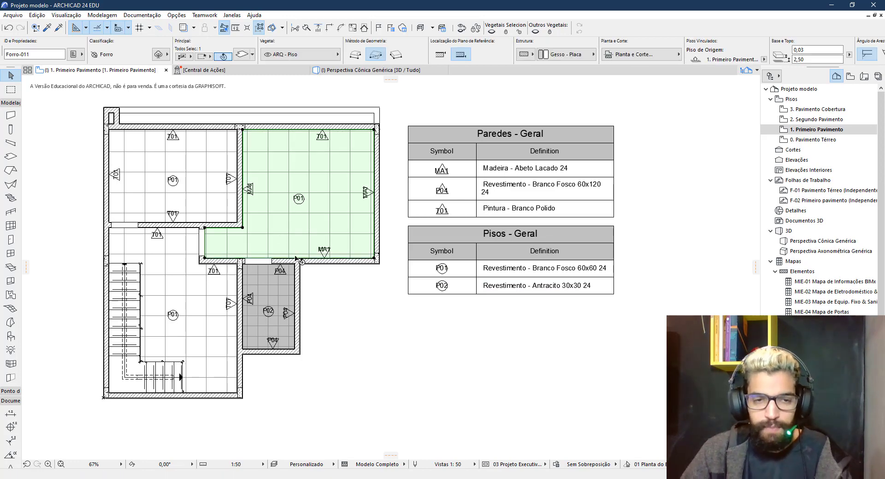
{"action": "key", "text": "ctrl+t"}
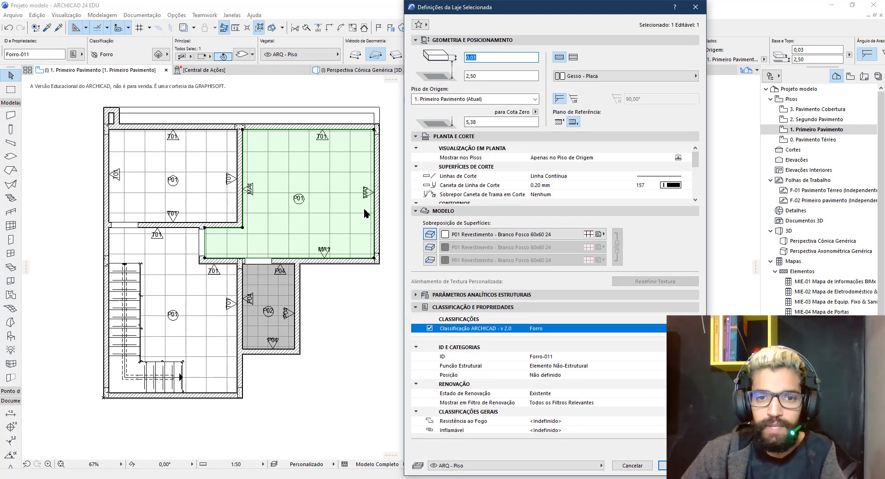
{"action": "left_click", "coordinate": [465, 235]}
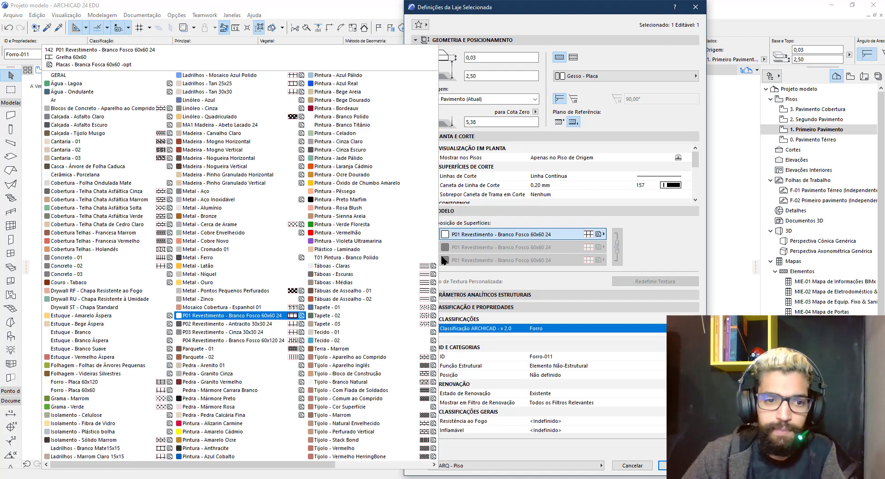
{"action": "left_click", "coordinate": [237, 333]}
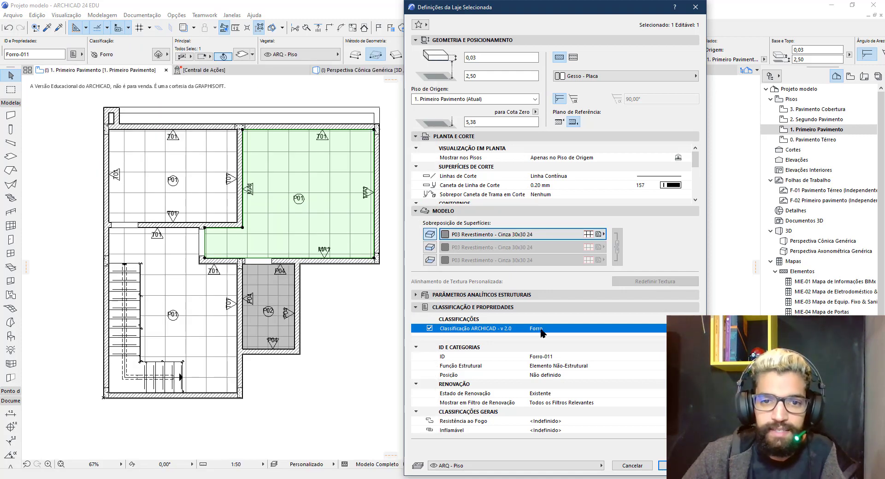
{"action": "left_click", "coordinate": [662, 465]}
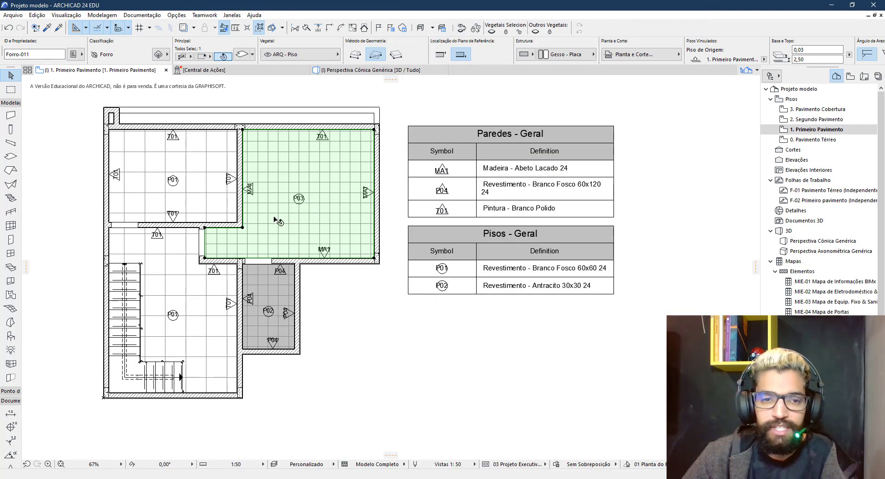
{"action": "left_click", "coordinate": [340, 321]}
Rebuild the plan so Pisos - Geral gains a P03 row
{"action": "scroll", "coordinate": [256, 202], "scroll_direction": "up", "scroll_amount": 3}
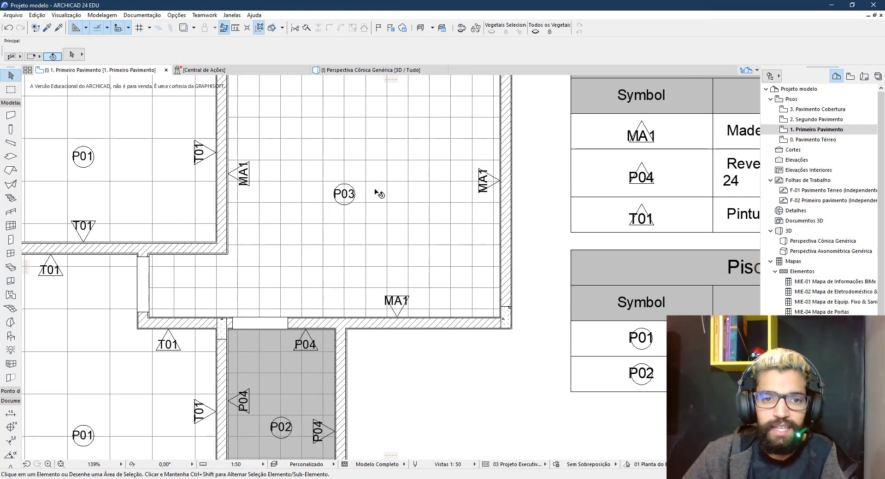
{"action": "scroll", "coordinate": [294, 228], "scroll_direction": "down", "scroll_amount": 3}
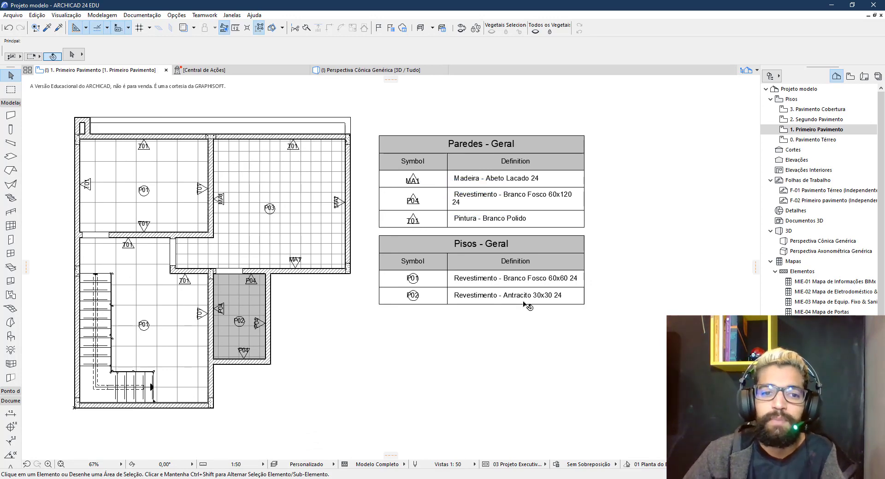
{"action": "left_click", "coordinate": [529, 255]}
{"action": "left_click", "coordinate": [606, 334]}
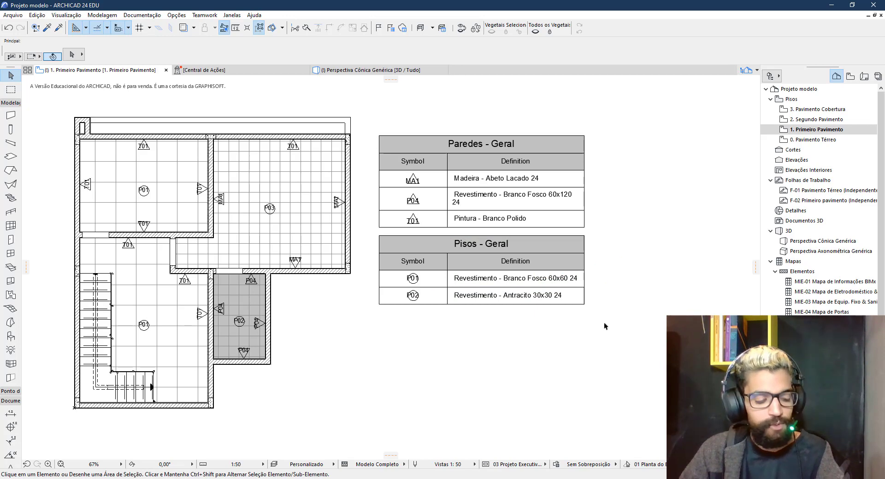
{"action": "key", "text": "ctrl+alt+shift+r"}
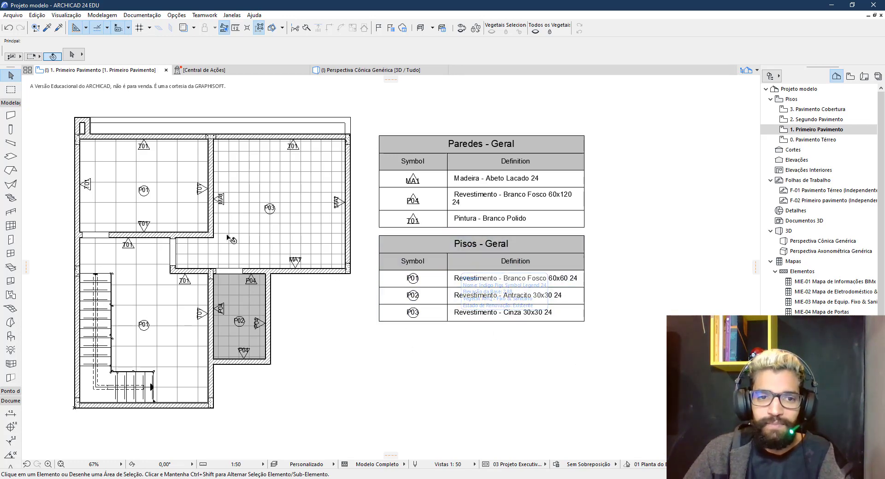
{"action": "left_click", "coordinate": [344, 239]}
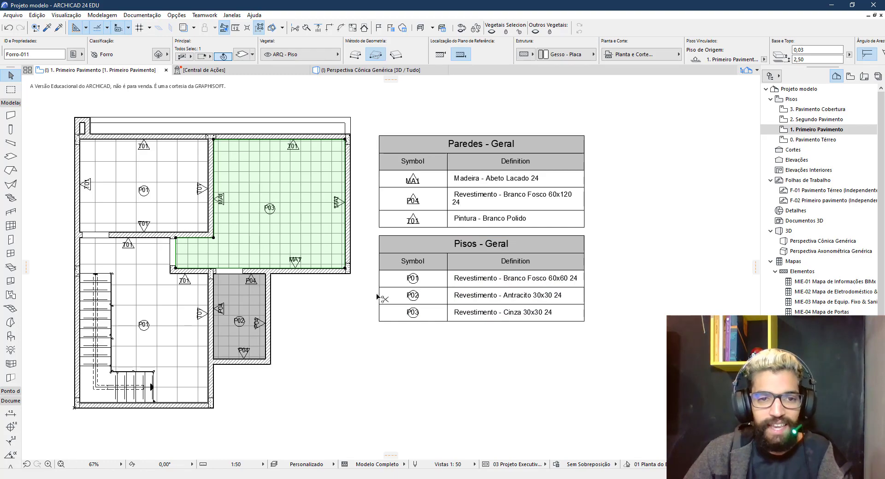
Switch the right room's slab to P02 Revestimento - Antracito 30x30 24 and rebuild the plan
{"action": "key", "text": "ctrl+t"}
{"action": "left_click", "coordinate": [482, 234]}
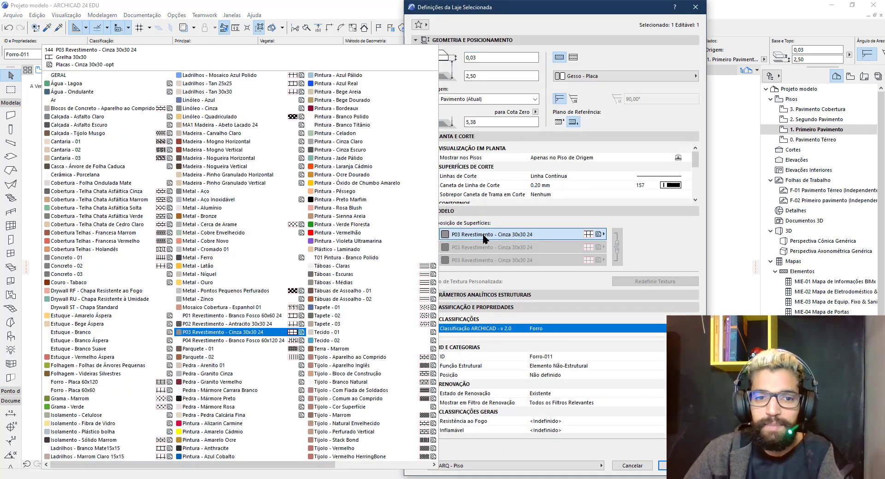
{"action": "left_click", "coordinate": [233, 325]}
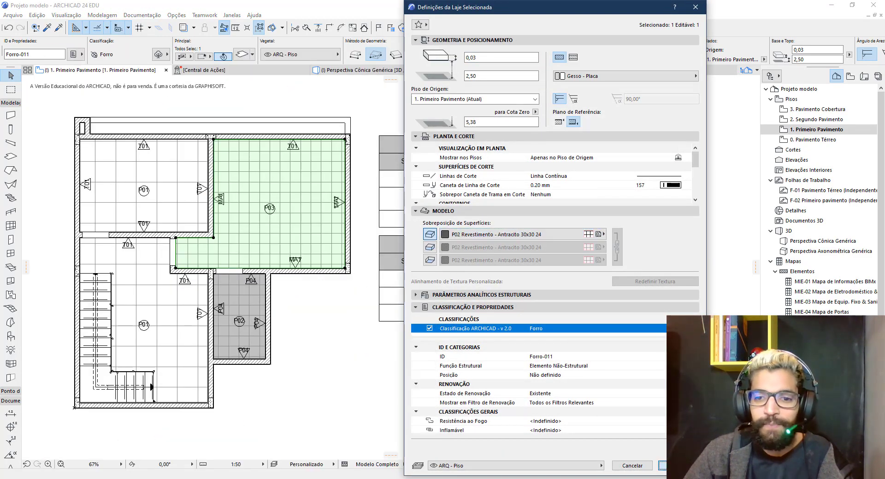
{"action": "key", "text": "Return"}
{"action": "key", "text": "Escape"}
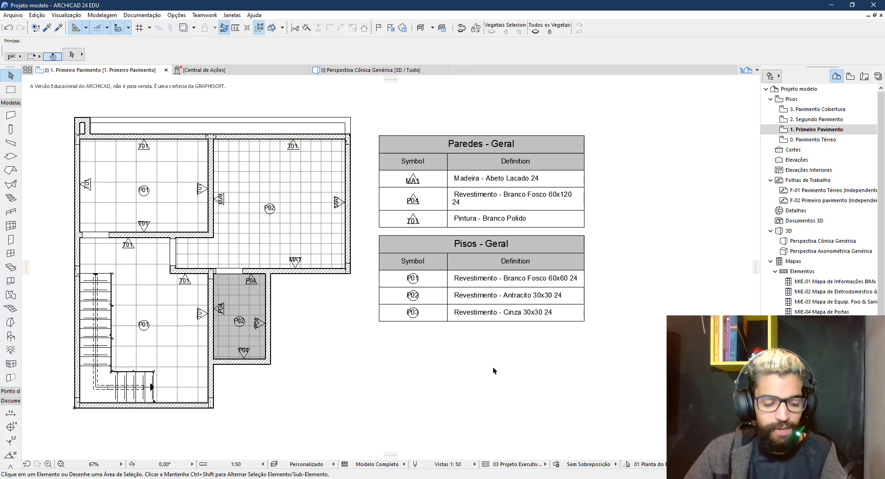
{"action": "key", "text": "ctrl+shift"}
{"action": "key", "text": "ctrl+shift"}
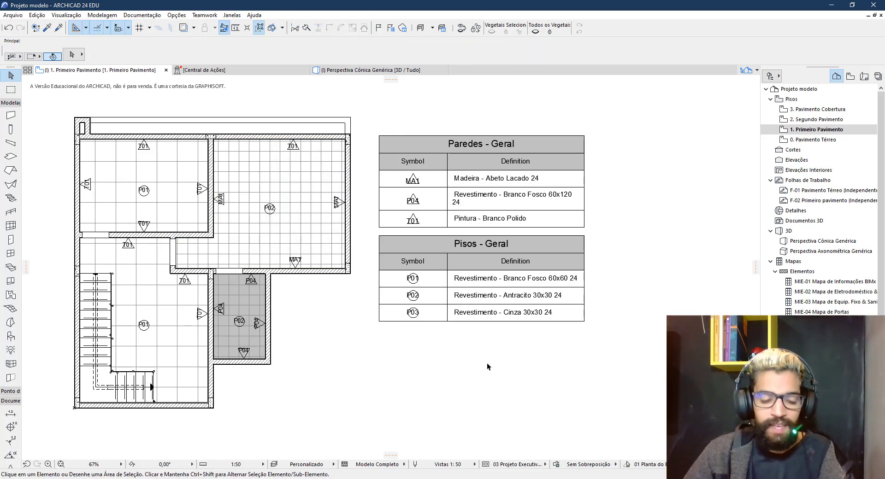
{"action": "key", "text": "ctrl+shift+r"}
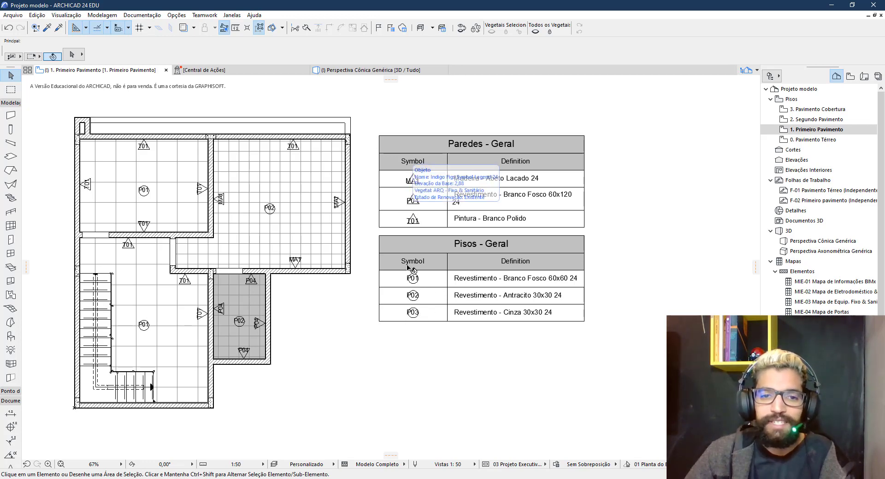
Delete the Legenda Geral log file from the Video planta de acabamentos folder
{"action": "left_click", "coordinate": [259, 478]}
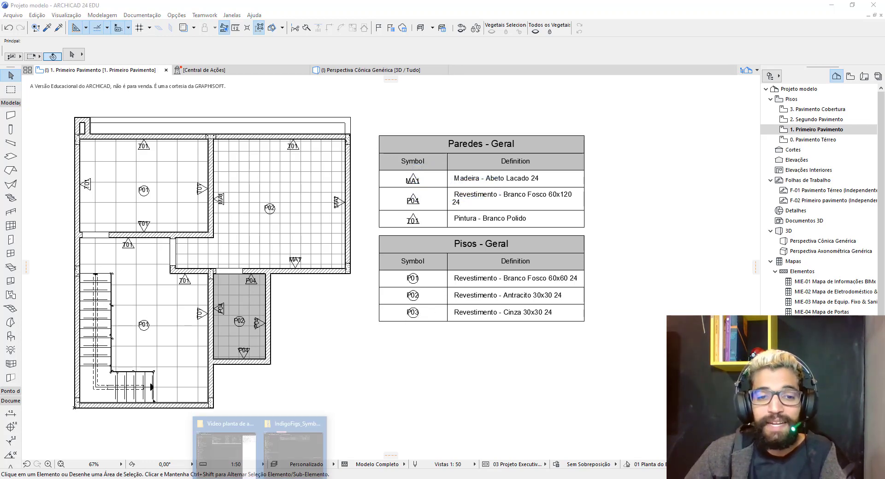
{"action": "left_click", "coordinate": [225, 446]}
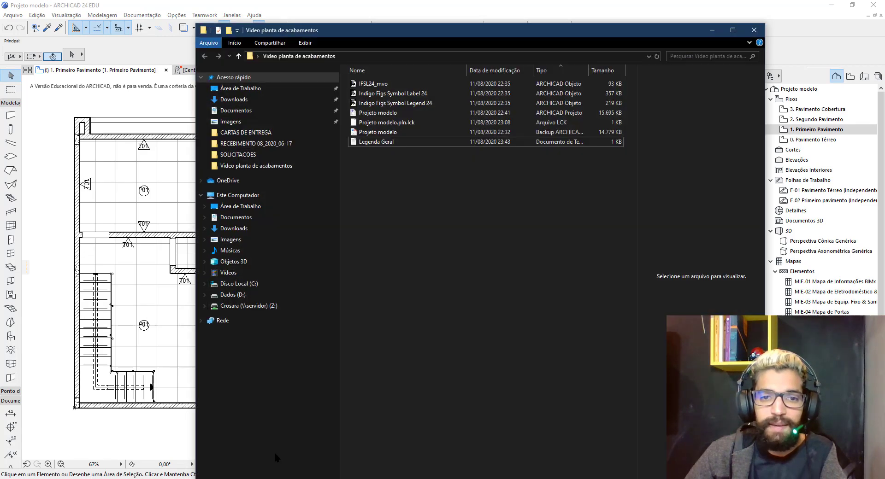
{"action": "left_click", "coordinate": [373, 143]}
{"action": "key", "text": "Delete"}
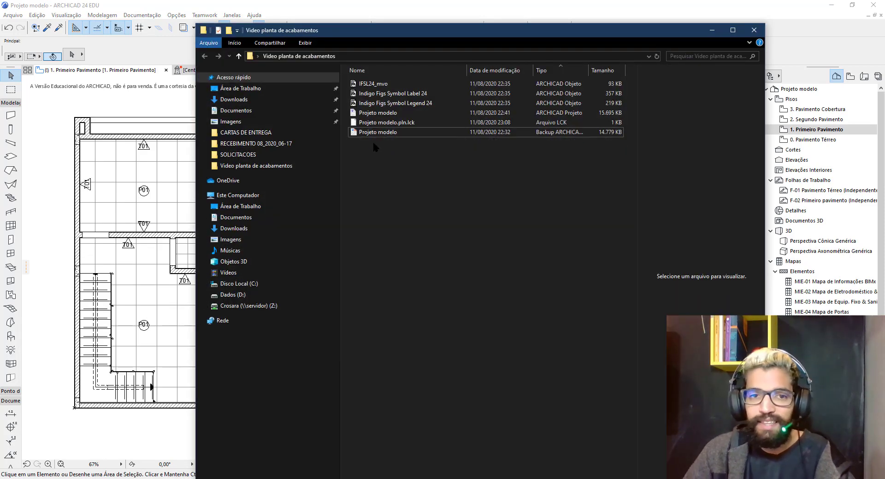
{"action": "left_click", "coordinate": [440, 7]}
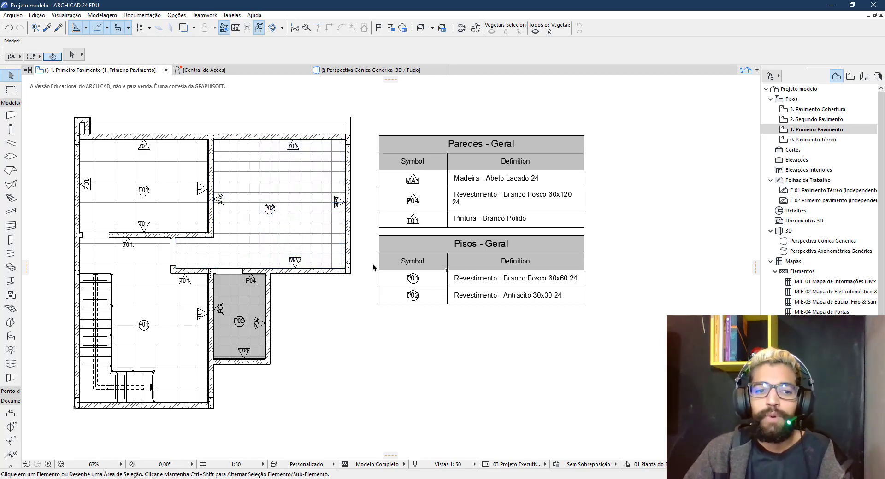
Select the bathroom P04 labels together and open their label settings
{"action": "middle_click_drag", "start_coordinate": [419, 344], "coordinate": [419, 321]}
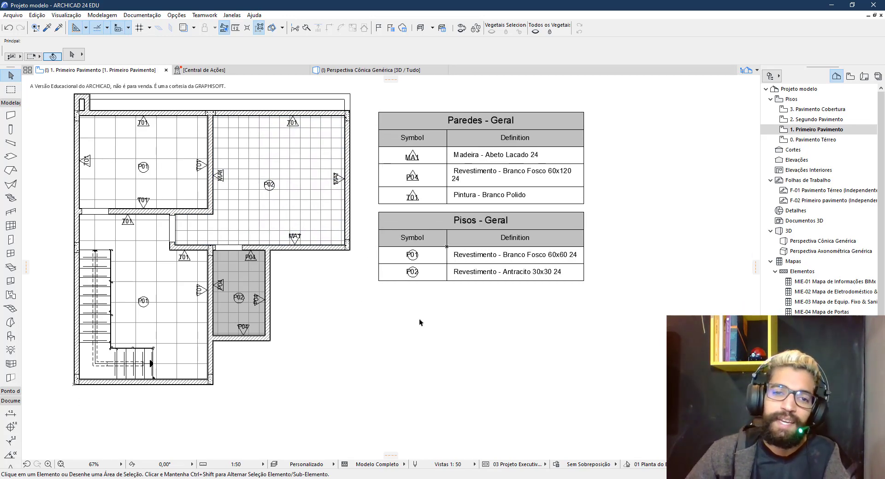
{"action": "left_click", "coordinate": [473, 276]}
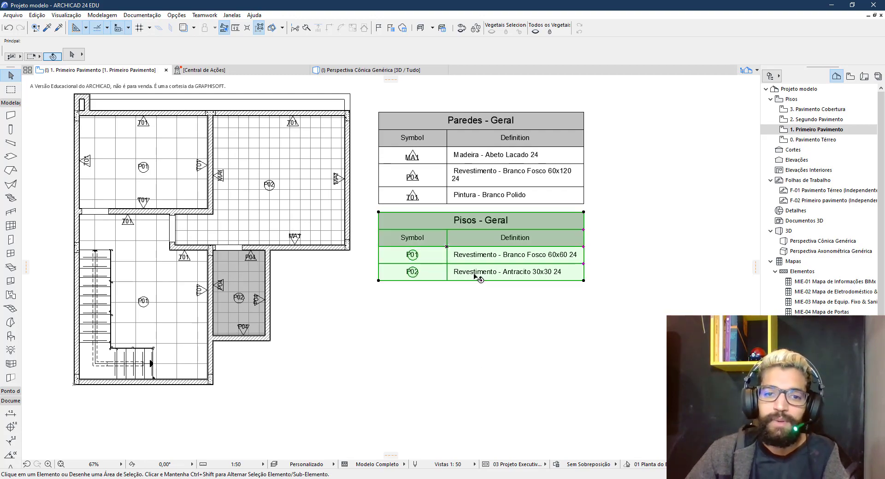
{"action": "left_click", "coordinate": [353, 354]}
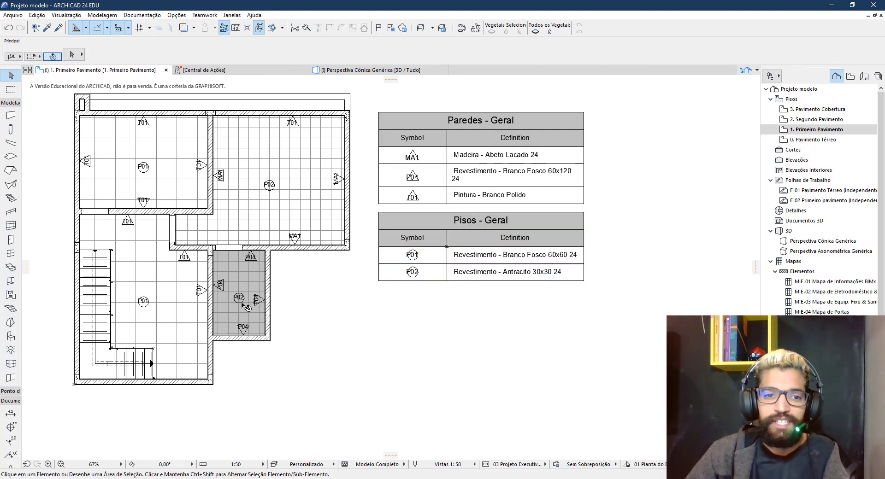
{"action": "scroll", "coordinate": [302, 282], "scroll_direction": "up", "scroll_amount": 5}
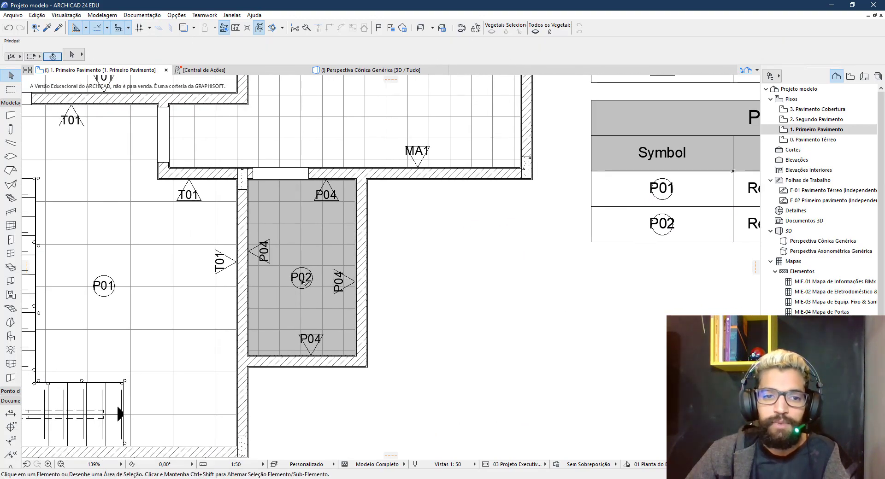
{"action": "left_click", "coordinate": [266, 258], "text": "shift"}
{"action": "left_click", "coordinate": [328, 199], "text": "shift"}
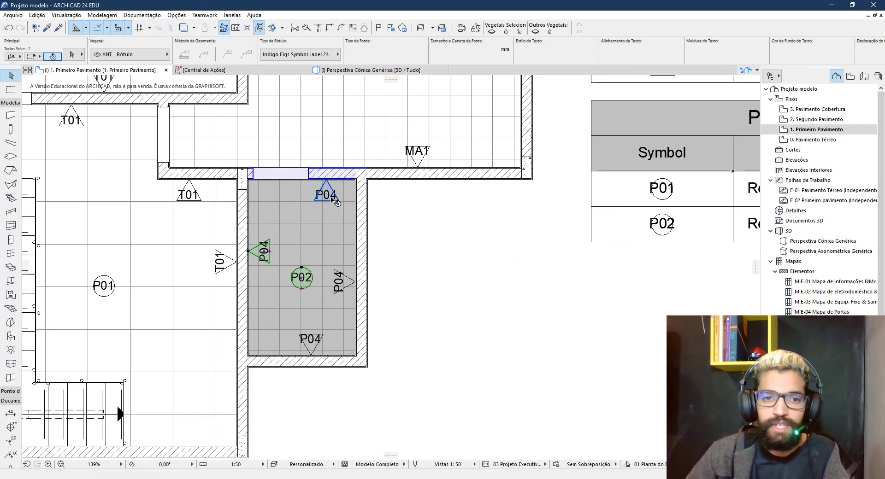
{"action": "left_click", "coordinate": [349, 290], "text": "shift"}
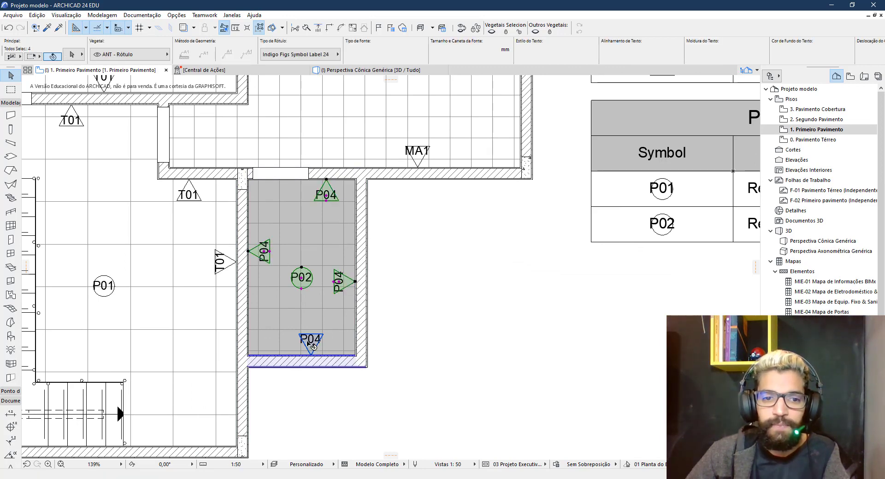
{"action": "left_click", "coordinate": [317, 342], "text": "shift"}
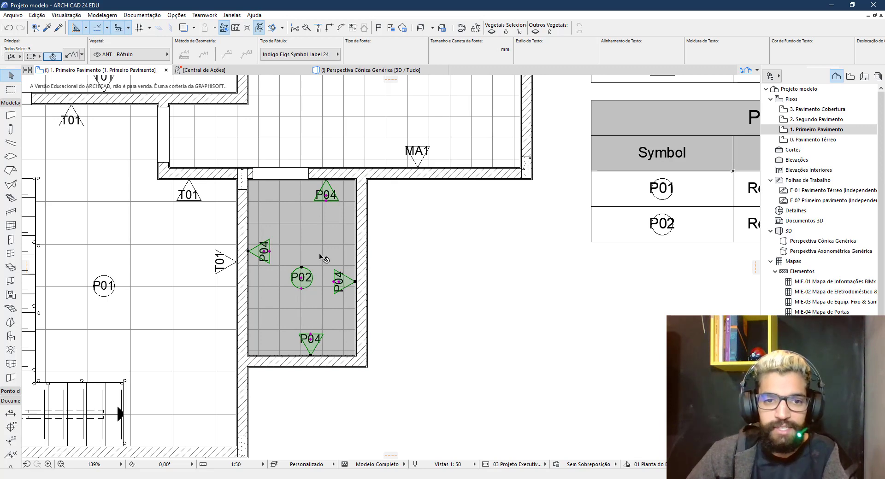
{"action": "key", "text": "ctrl+t"}
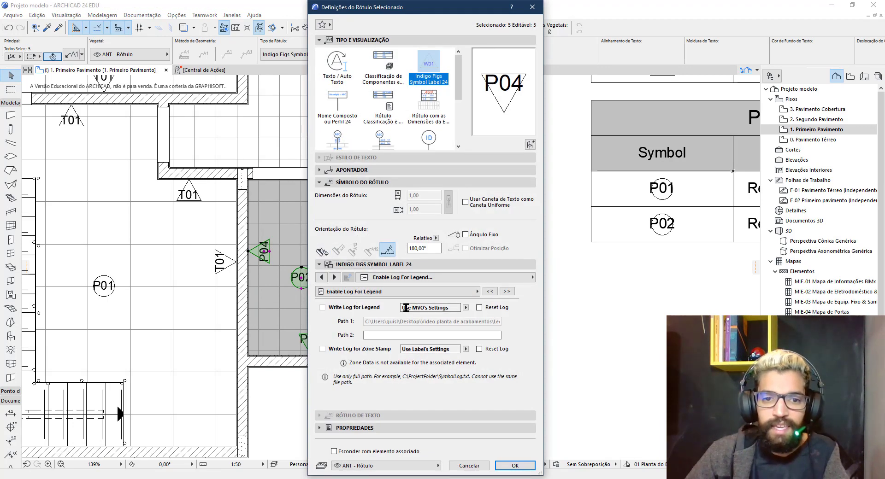
Set Write Log for Legend Path 2 to a Legenda Banho.txt path based on Legenda Geral.txt
{"action": "left_click", "coordinate": [427, 335]}
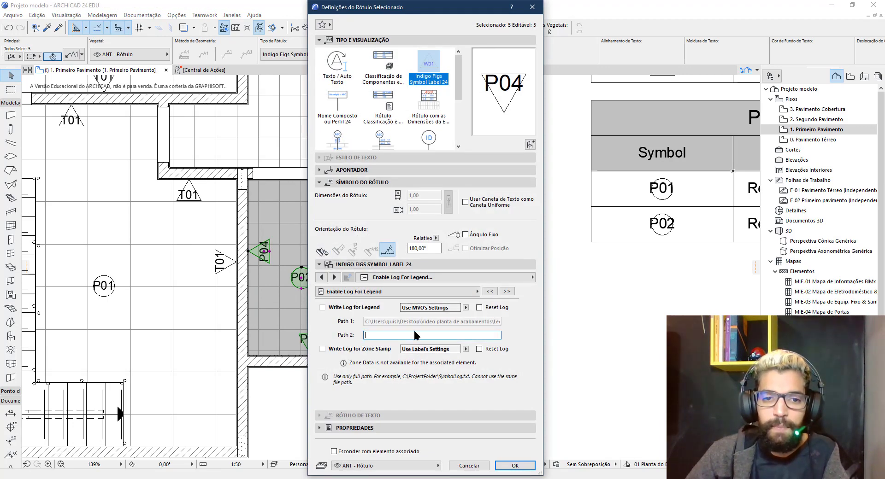
{"action": "right_click", "coordinate": [375, 338]}
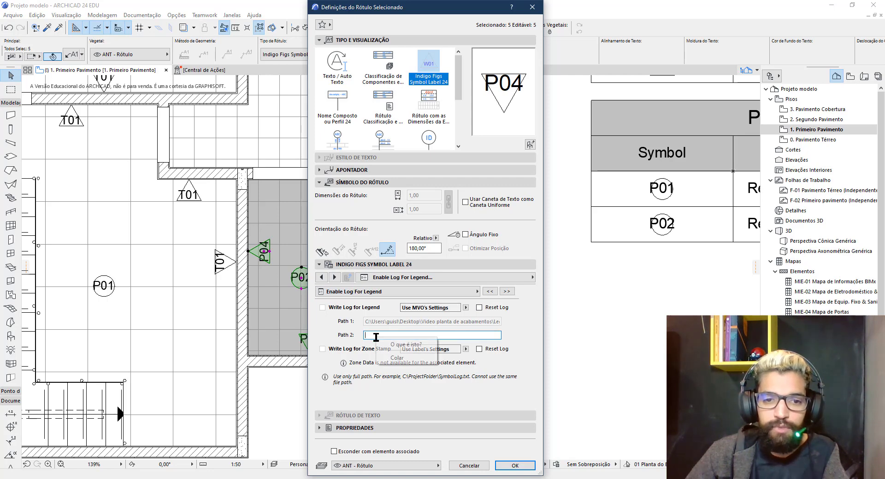
{"action": "left_click", "coordinate": [382, 359]}
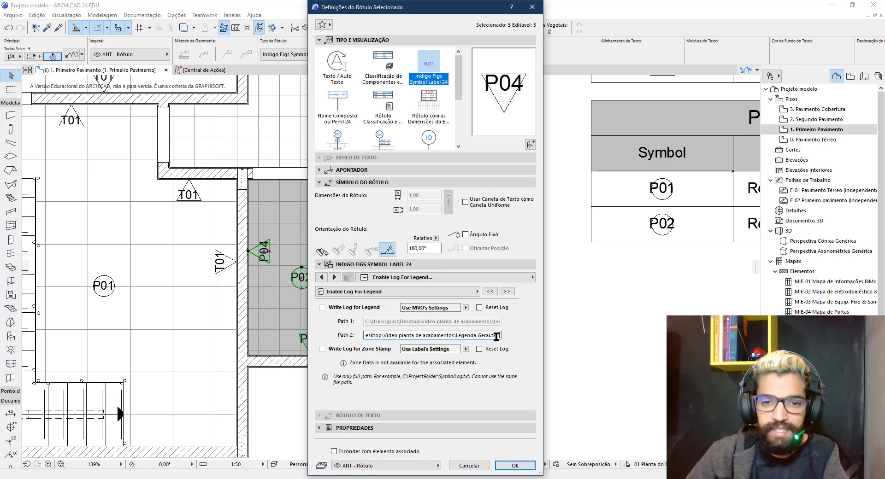
{"action": "left_click_drag", "start_coordinate": [434, 337], "coordinate": [504, 336]}
{"action": "left_click", "coordinate": [368, 337]}
{"action": "key", "text": "BackSpace"}
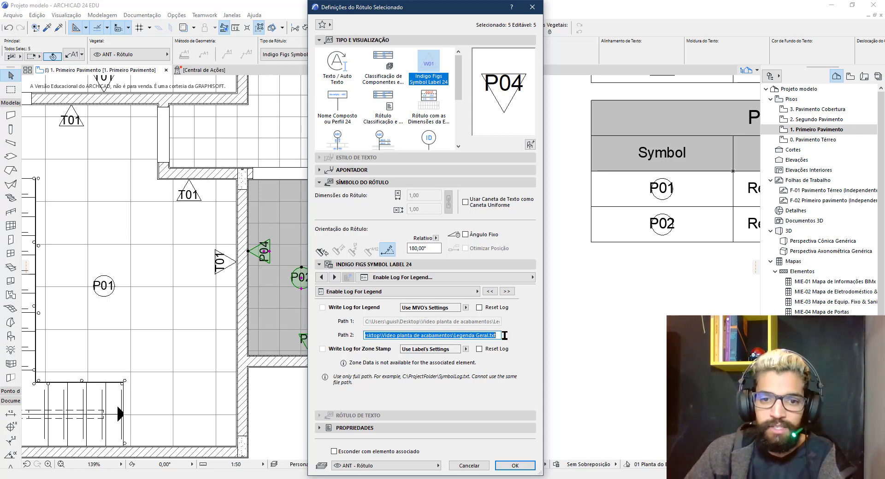
{"action": "left_click", "coordinate": [491, 338]}
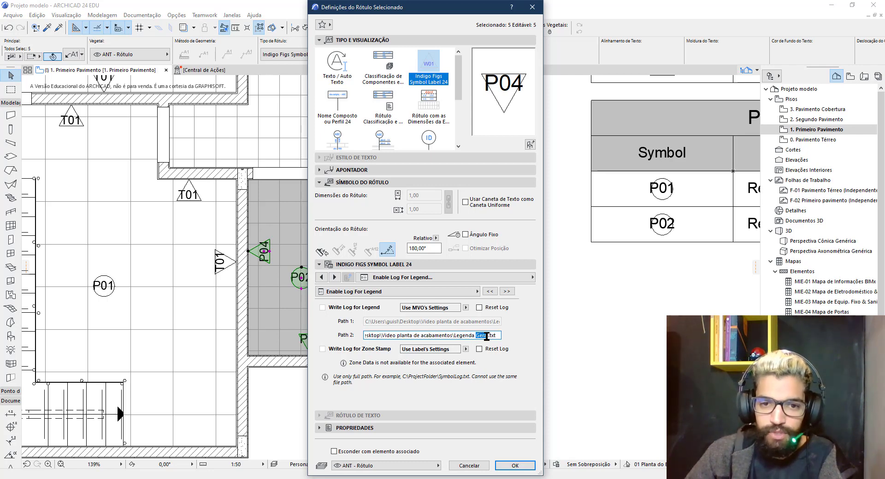
{"action": "type", "text": "bANHO"}
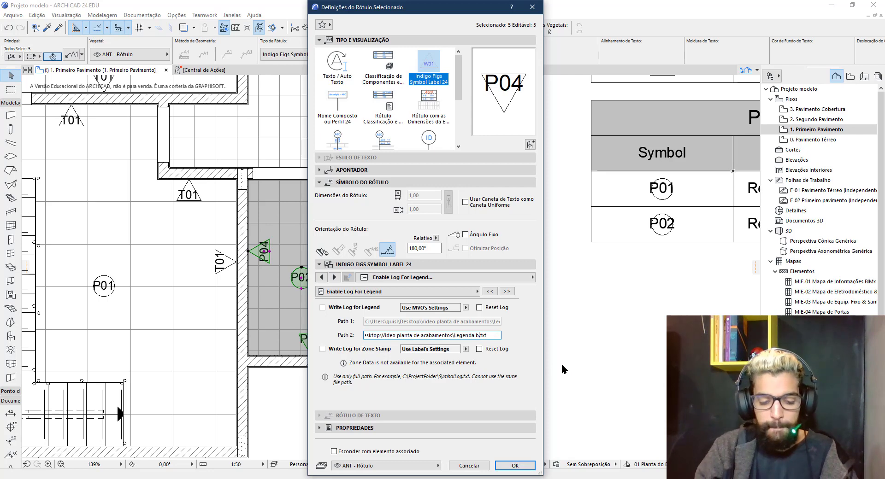
{"action": "key", "text": "BackSpace"}
{"action": "key", "text": "BackSpace"}
{"action": "key", "text": "BackSpace"}
{"action": "key", "text": "BackSpace"}
{"action": "key", "text": "BackSpace"}
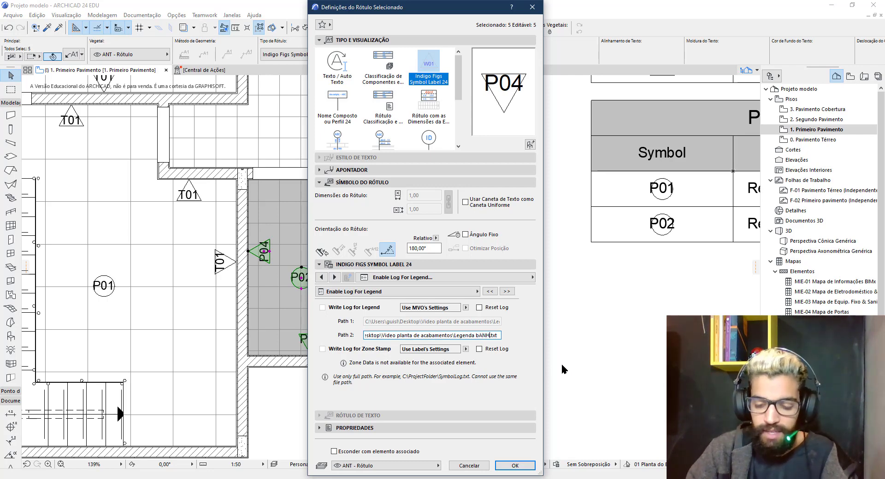
{"action": "type", "text": "Banho"}
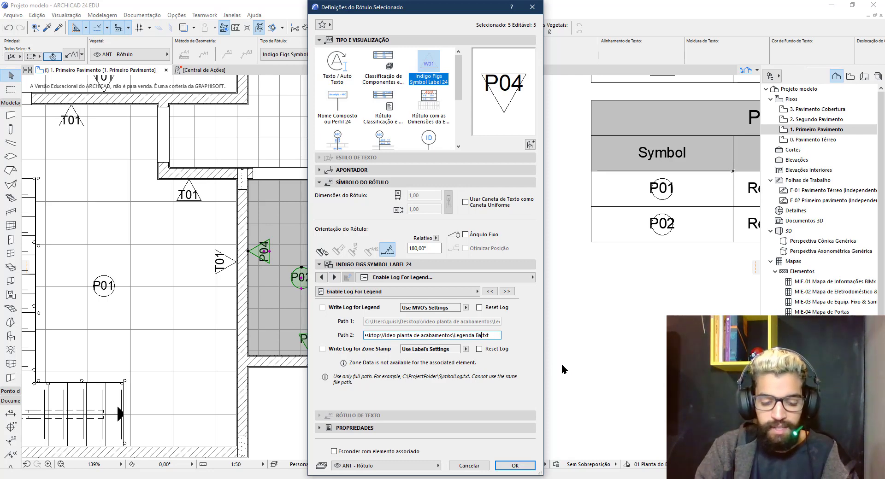
Copy the Legenda Banho.txt path and apply the new log path to the labels
{"action": "left_click", "coordinate": [481, 339]}
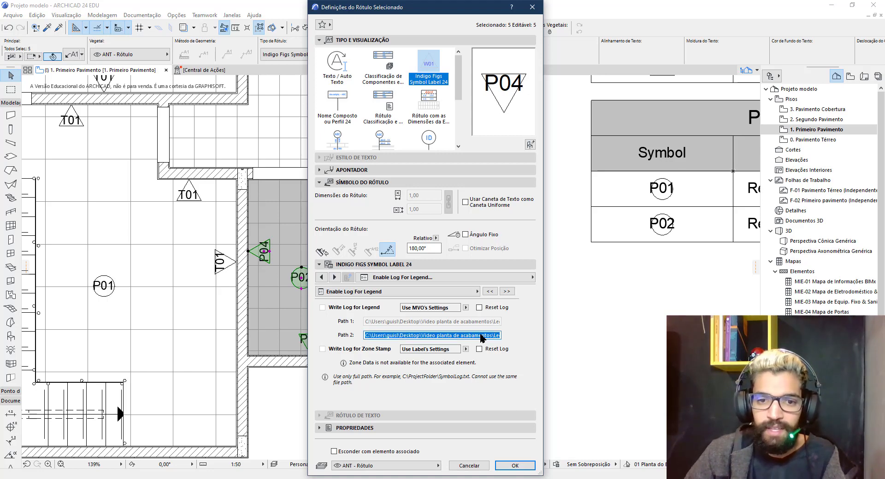
{"action": "left_click", "coordinate": [468, 336]}
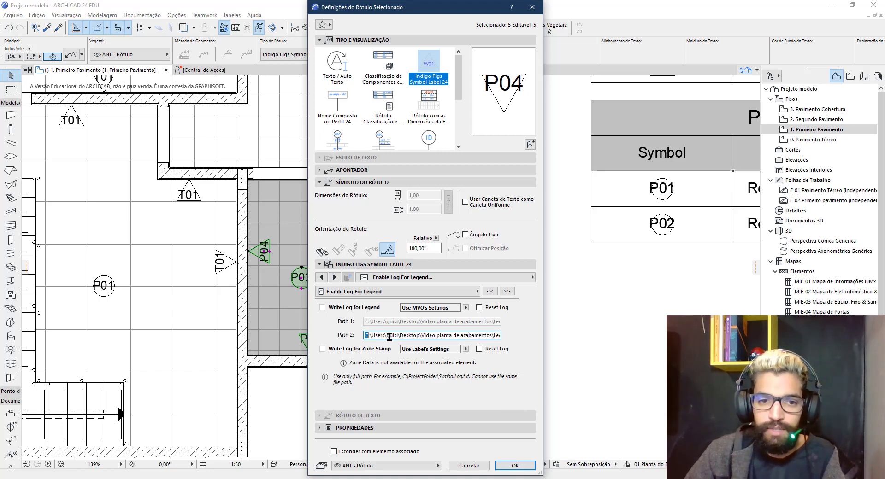
{"action": "left_click_drag", "start_coordinate": [389, 336], "coordinate": [526, 336]}
{"action": "right_click", "coordinate": [493, 338]}
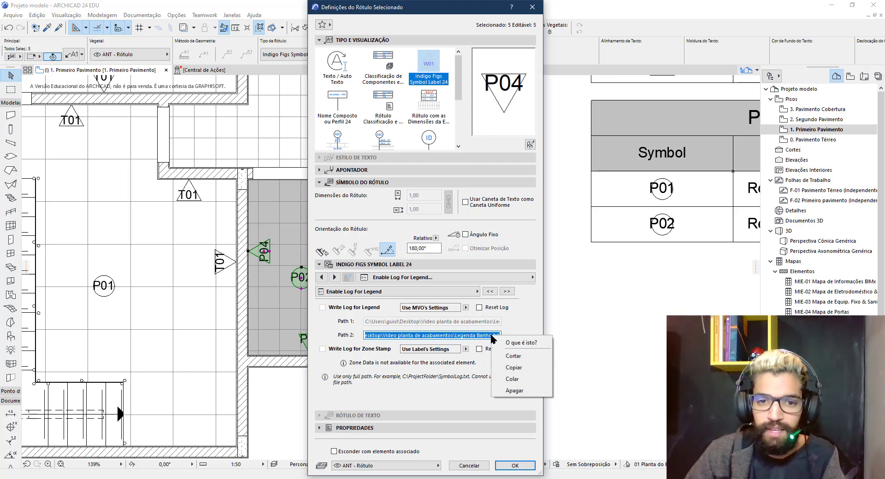
{"action": "left_click", "coordinate": [516, 364]}
{"action": "left_click", "coordinate": [514, 467]}
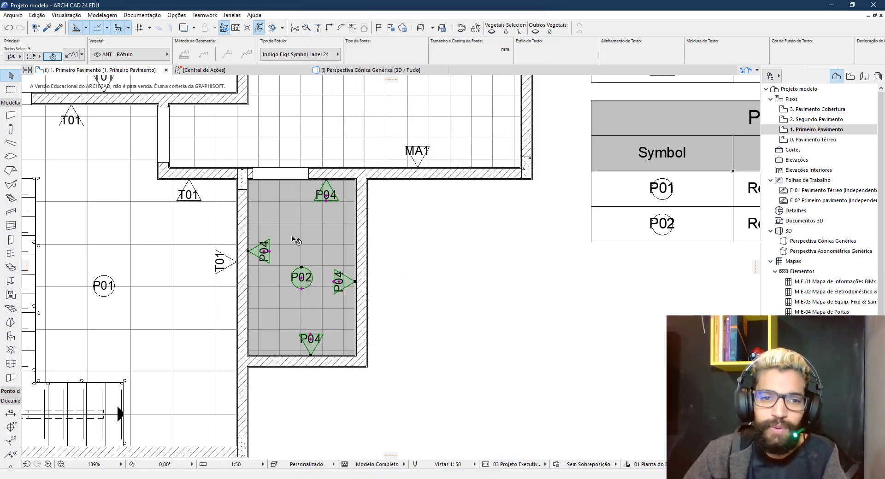
Zoom out to show the whole plan with both general legends, and deselect the bathroom labels
{"action": "scroll", "coordinate": [295, 239], "scroll_direction": "down", "scroll_amount": 5}
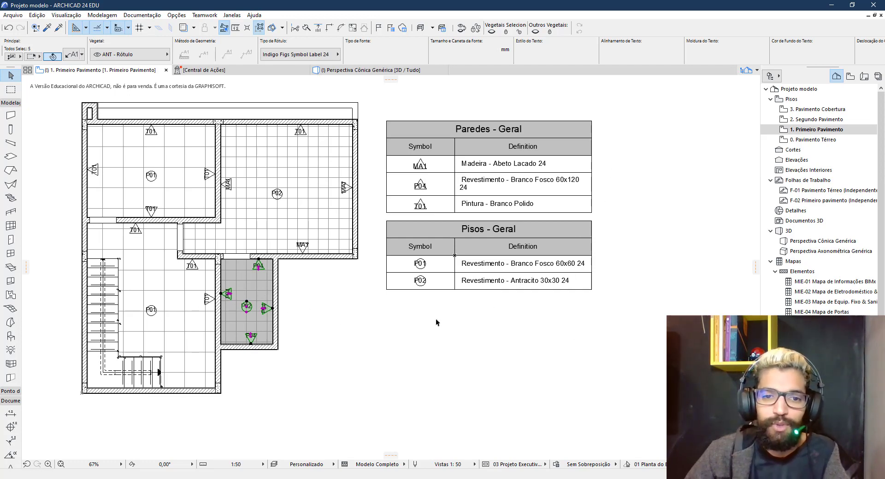
{"action": "left_click", "coordinate": [461, 314]}
{"action": "left_click", "coordinate": [387, 360]}
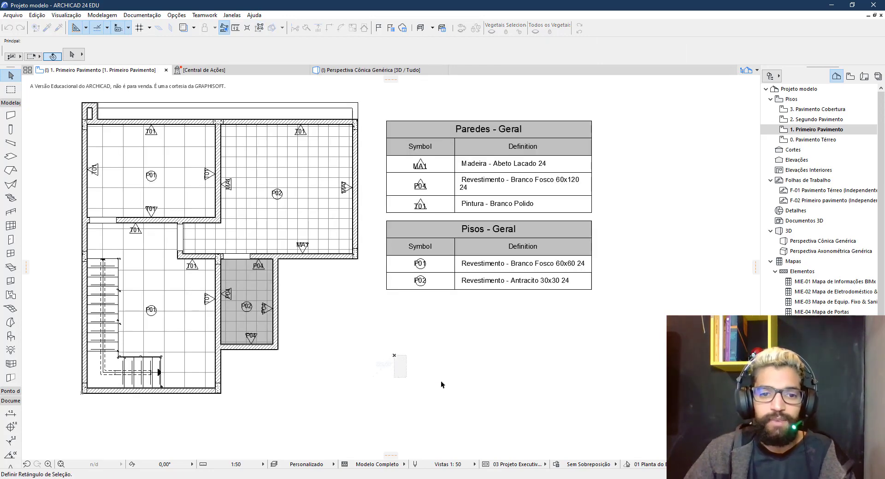
{"action": "left_click", "coordinate": [460, 357]}
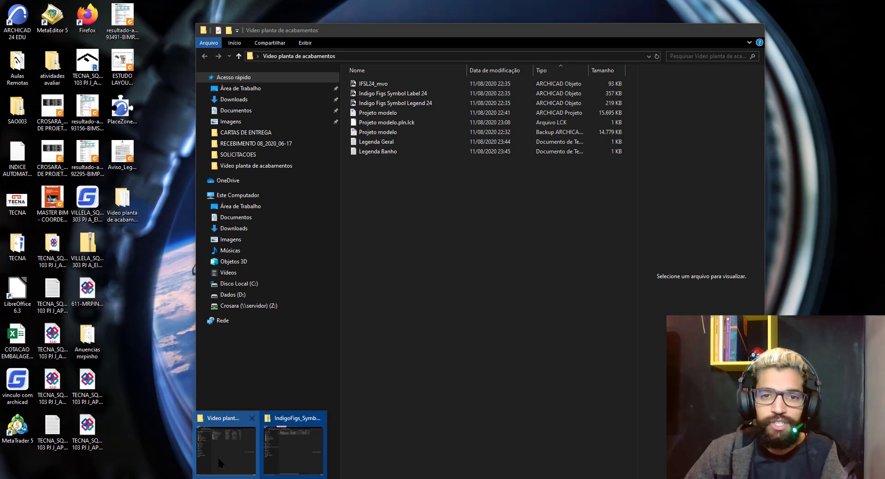
{"action": "left_click", "coordinate": [218, 456]}
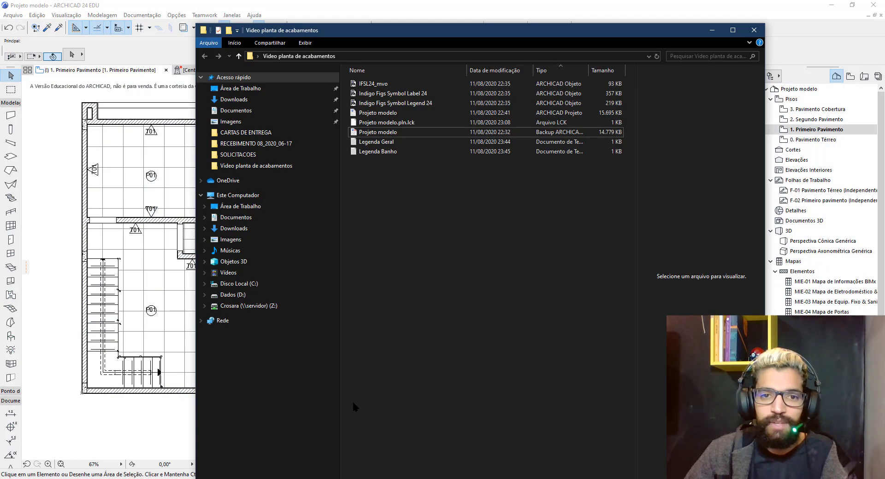
{"action": "left_click", "coordinate": [378, 141]}
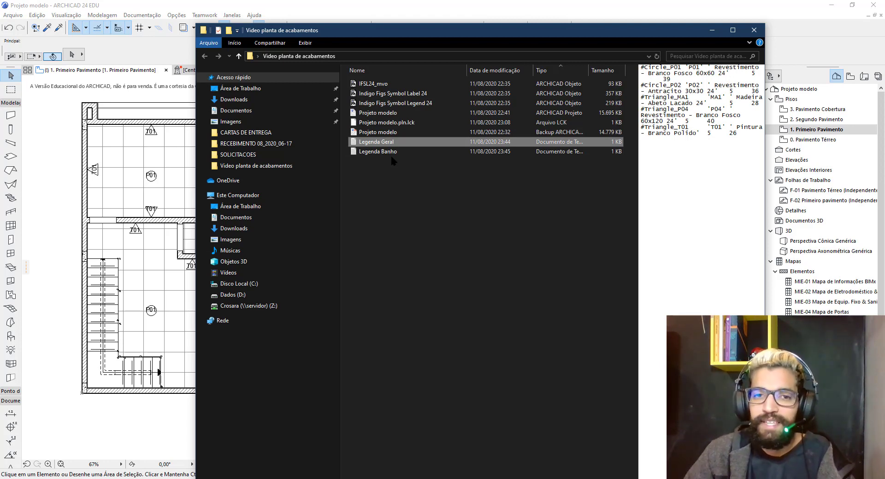
{"action": "left_click", "coordinate": [389, 155]}
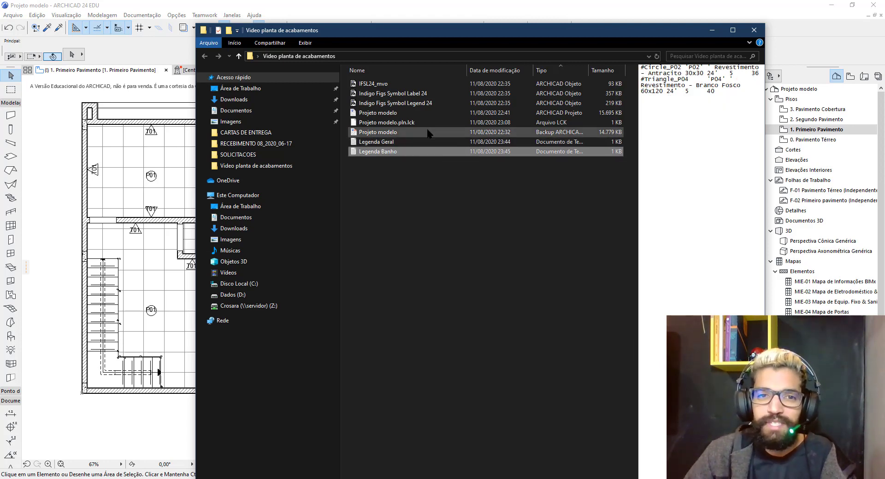
{"action": "left_click_drag", "start_coordinate": [420, 33], "coordinate": [616, 37]}
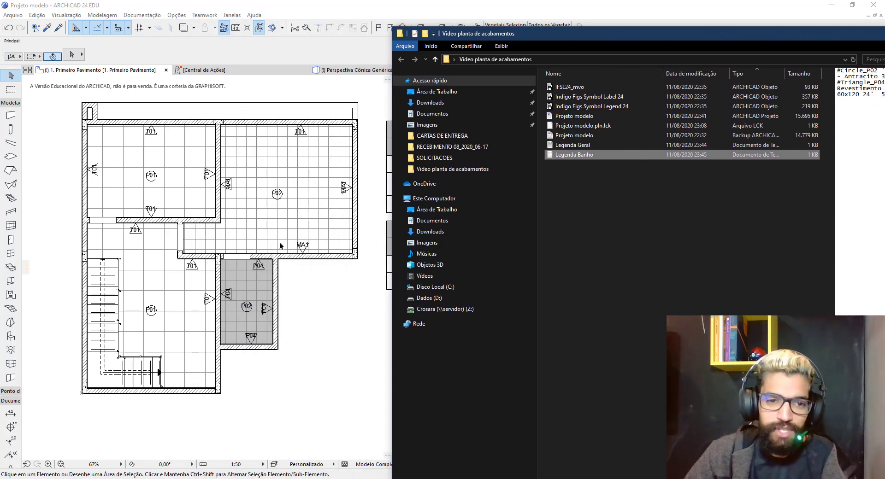
{"action": "left_click_drag", "start_coordinate": [603, 36], "coordinate": [339, 43]}
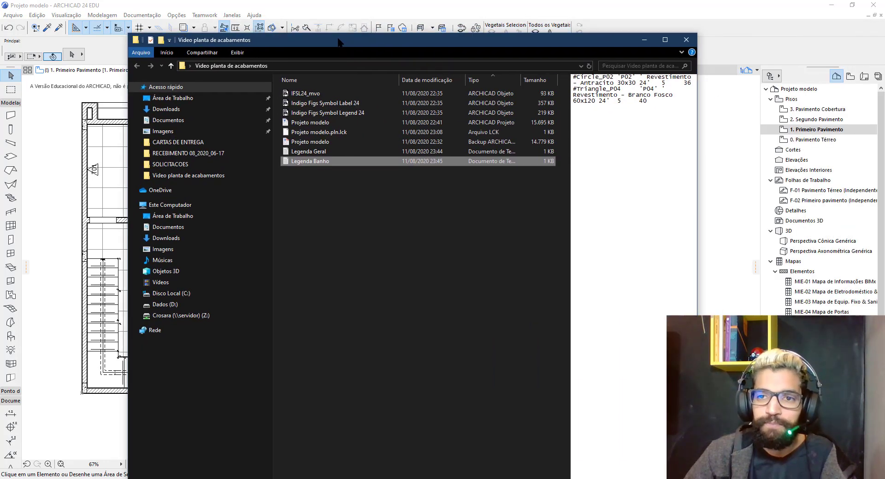
{"action": "left_click", "coordinate": [644, 40]}
Copy both general legend tables to a spot directly below the originals
{"action": "left_click", "coordinate": [454, 267]}
{"action": "left_click", "coordinate": [456, 189], "text": "shift"}
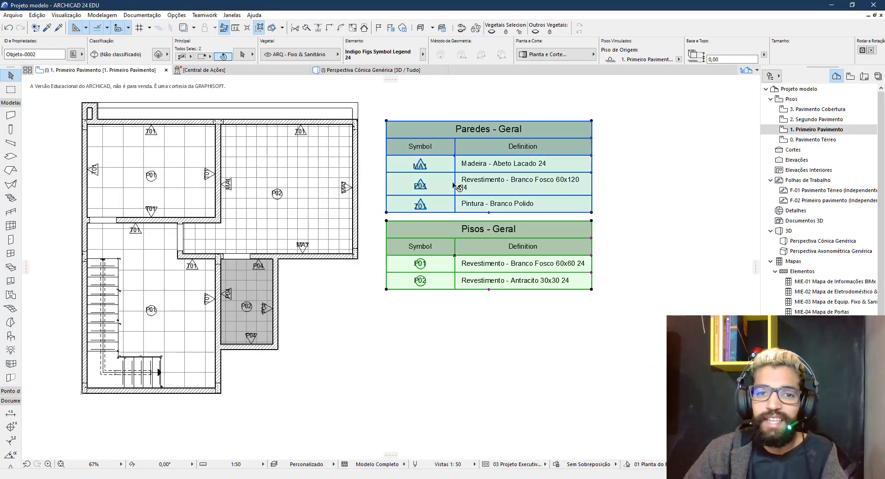
{"action": "key", "text": "ctrl+shift+d"}
{"action": "left_click", "coordinate": [450, 153]}
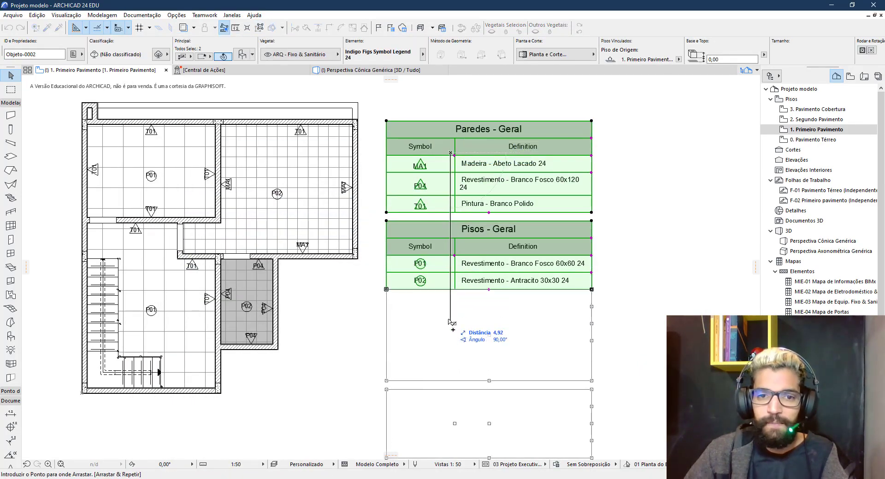
{"action": "left_click", "coordinate": [450, 337]}
{"action": "scroll", "coordinate": [463, 325], "scroll_direction": "down", "scroll_amount": 1}
{"action": "middle_click_drag", "start_coordinate": [483, 335], "coordinate": [510, 234]}
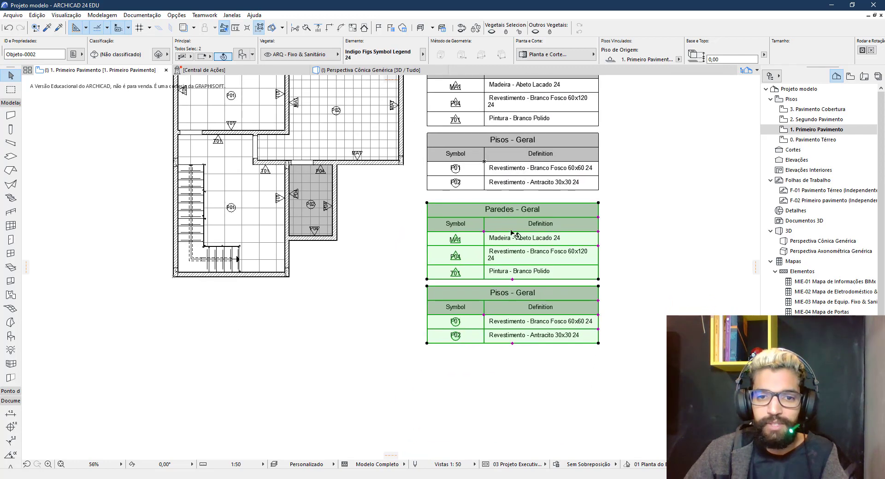
Paste the Legenda Banho.txt log path into the copied Paredes table's settings
{"action": "left_click", "coordinate": [509, 239]}
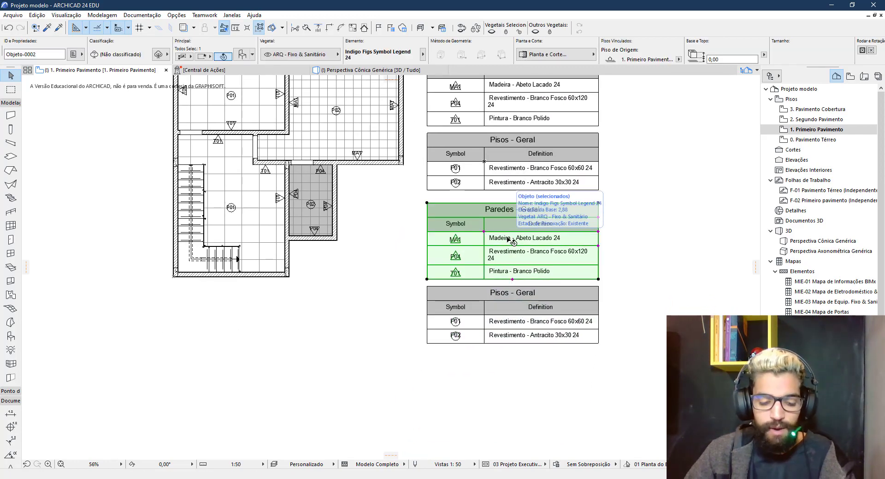
{"action": "double_click", "coordinate": [520, 258]}
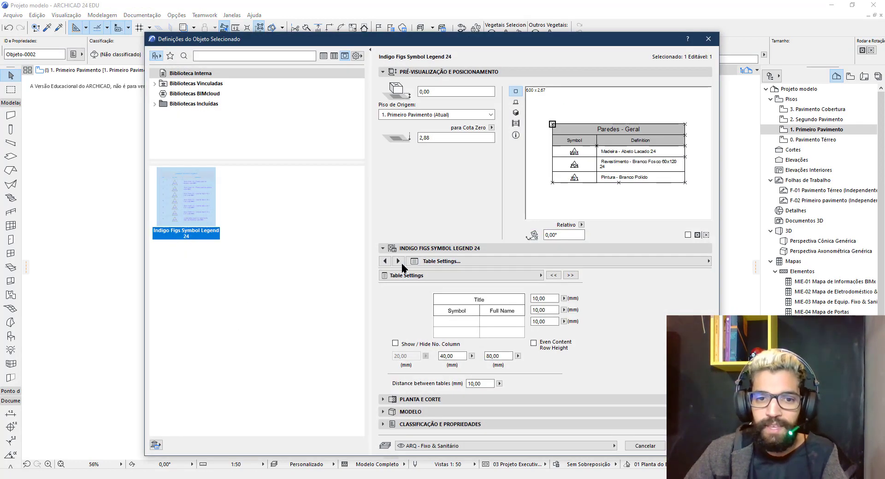
{"action": "left_click", "coordinate": [385, 261]}
{"action": "left_click", "coordinate": [384, 261]}
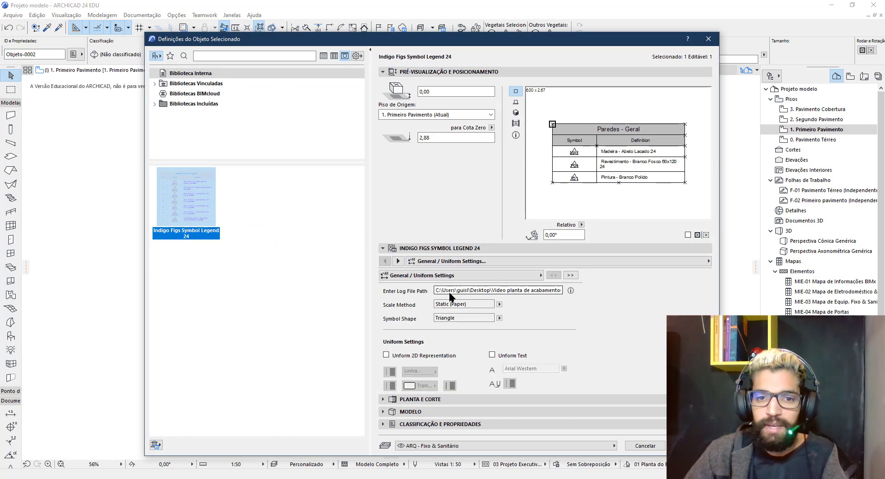
{"action": "left_click_drag", "start_coordinate": [436, 291], "coordinate": [541, 294]}
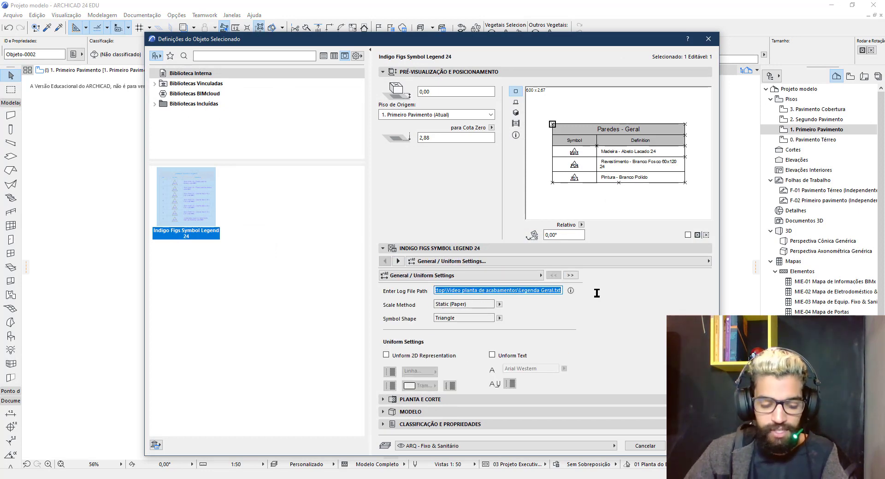
{"action": "key", "text": "ctrl+v"}
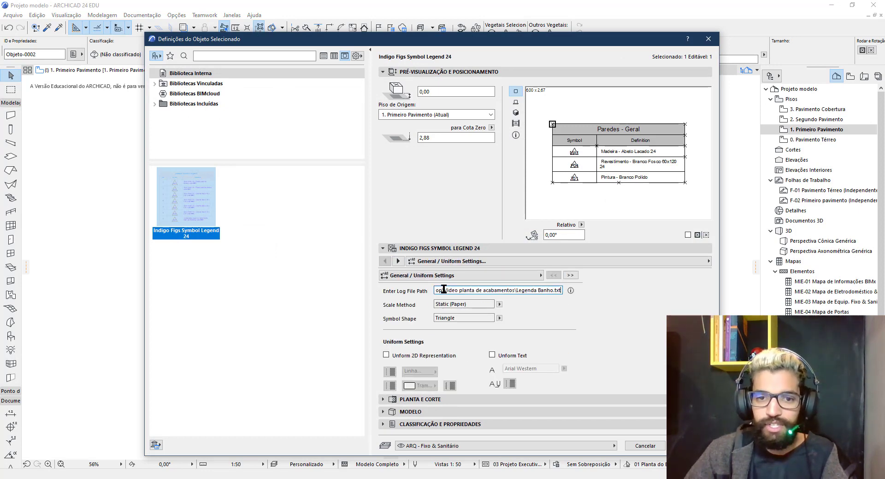
Retitle the copied table 'Paredes - Banho' so it lists only P04
{"action": "left_click", "coordinate": [397, 262]}
{"action": "left_click", "coordinate": [398, 261]}
{"action": "left_click", "coordinate": [398, 261]}
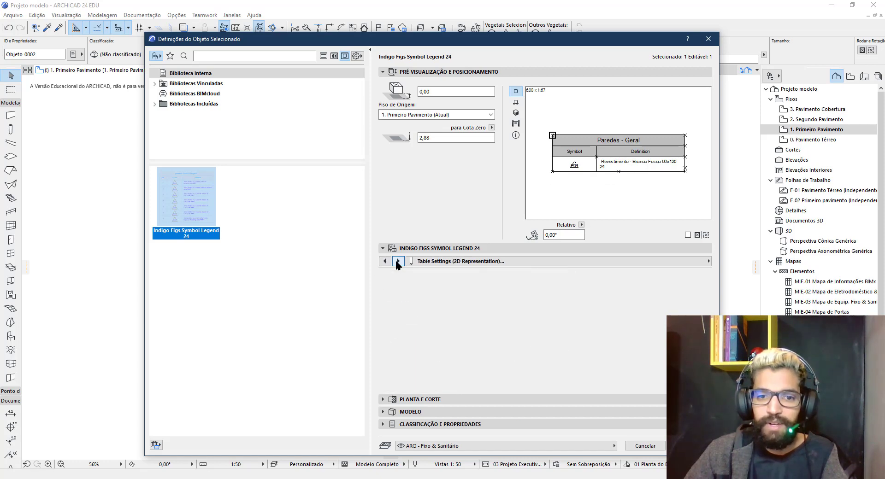
{"action": "left_click", "coordinate": [398, 262]}
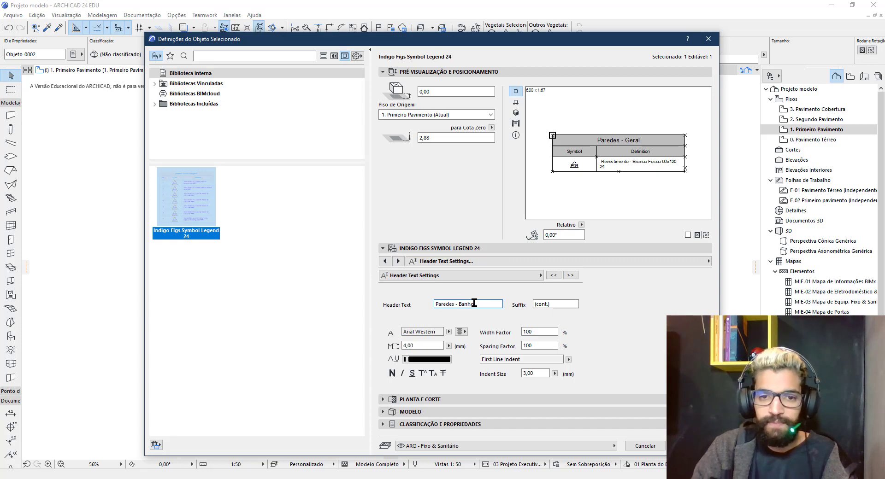
{"action": "key", "text": "Return"}
Pan down and select the copied Pisos - Geral table
{"action": "left_click", "coordinate": [553, 279]}
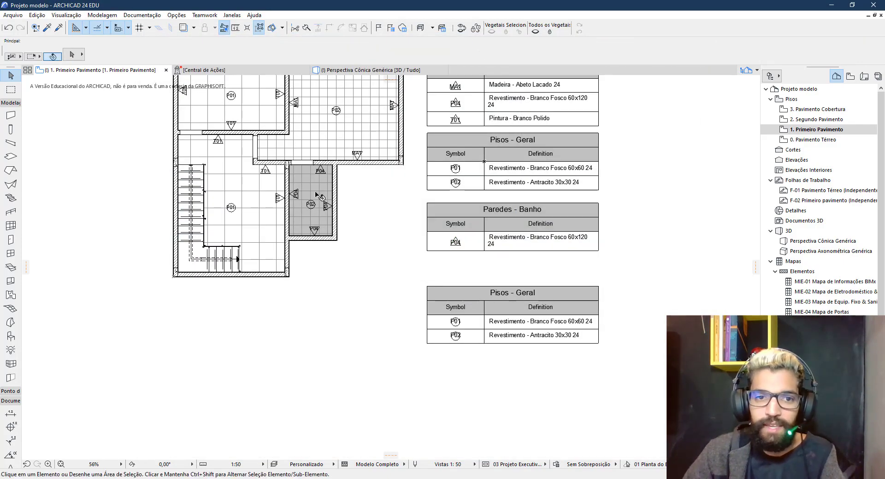
{"action": "scroll", "coordinate": [553, 279], "scroll_direction": "up", "scroll_amount": 3}
{"action": "middle_click_drag", "start_coordinate": [488, 313], "coordinate": [475, 344]}
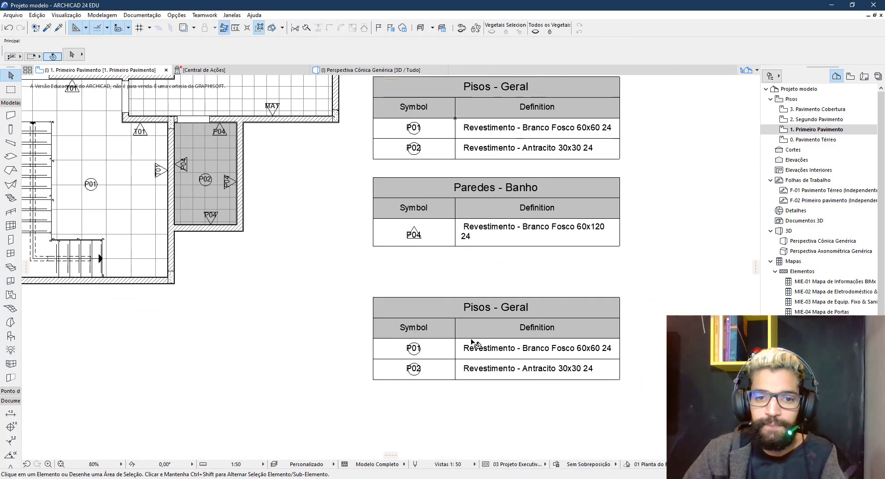
{"action": "left_click", "coordinate": [479, 347]}
Set the Pisos - Banho legend's Log File Path to Legenda Banho.txt
{"action": "double_click", "coordinate": [497, 350]}
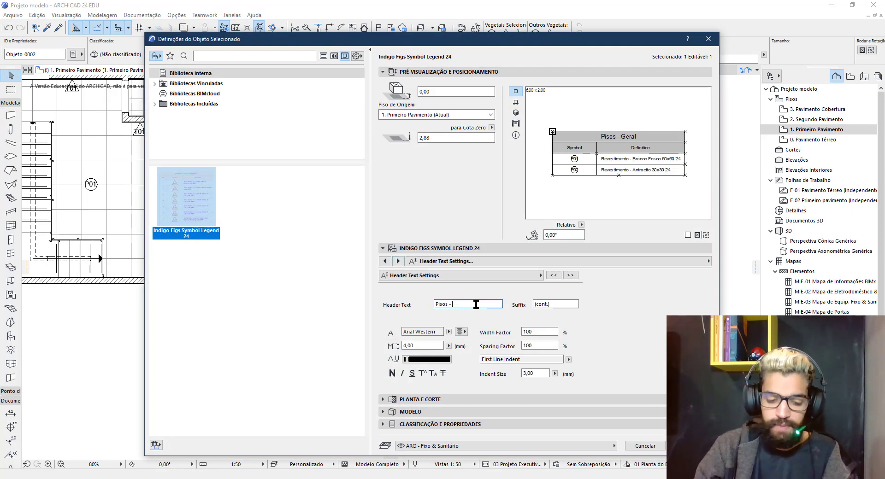
{"action": "left_click", "coordinate": [384, 261]}
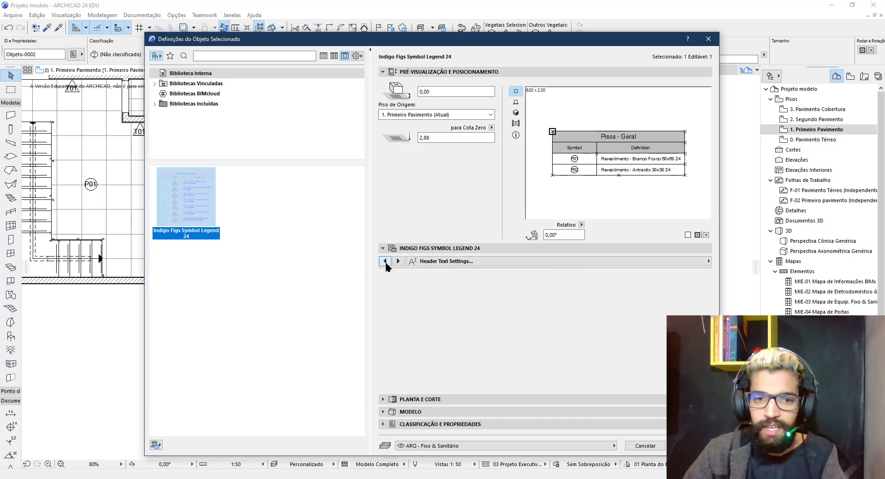
{"action": "left_click", "coordinate": [384, 261]}
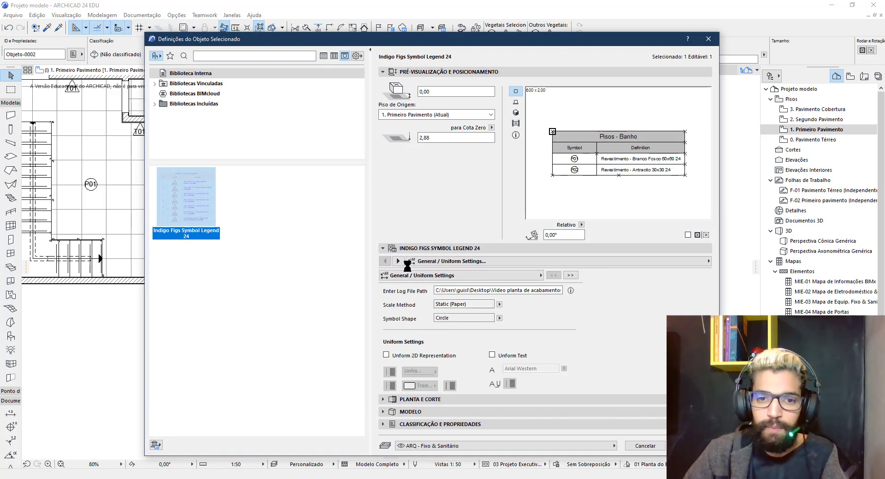
{"action": "left_click_drag", "start_coordinate": [437, 291], "coordinate": [585, 293]}
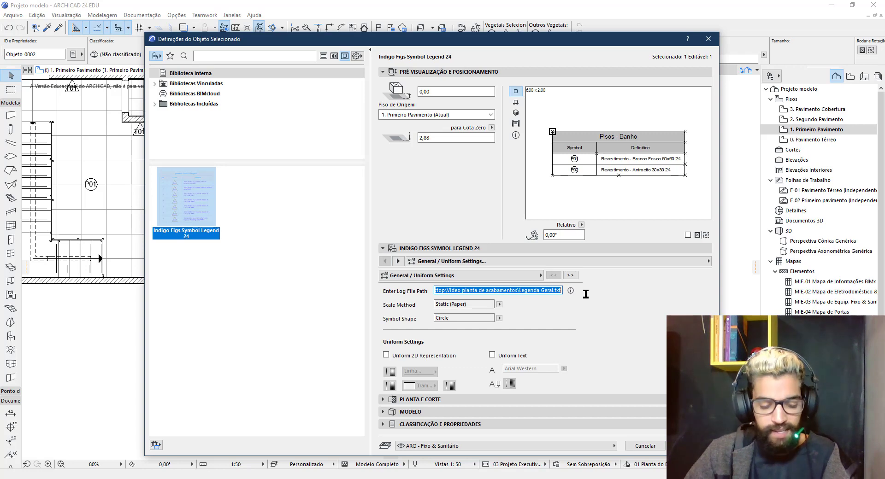
{"action": "key", "text": "ctrl+v"}
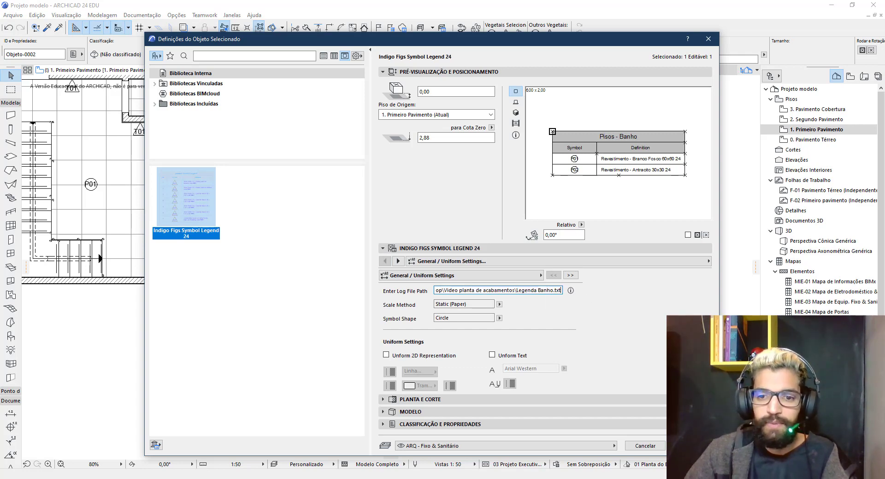
{"action": "key", "text": "Return"}
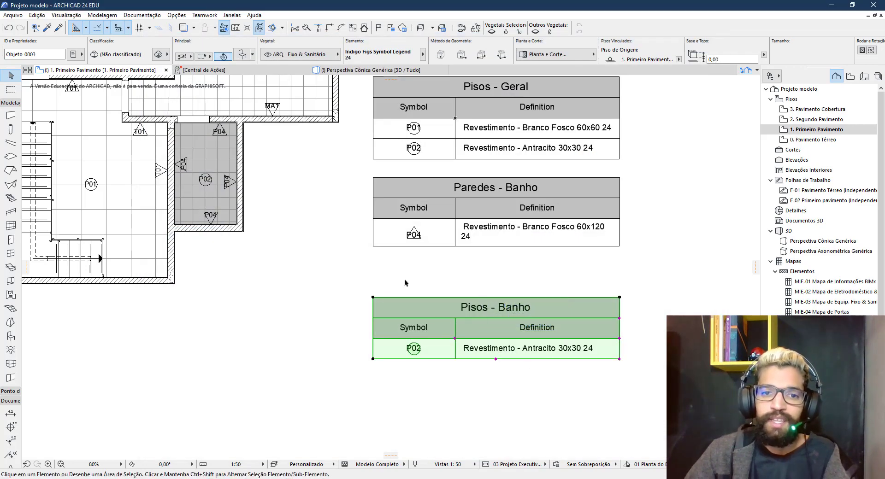
Move the Paredes - Banho legend table slightly lower
{"action": "left_click", "coordinate": [405, 280]}
{"action": "middle_click_drag", "start_coordinate": [267, 263], "coordinate": [379, 318]}
{"action": "scroll", "coordinate": [359, 267], "scroll_direction": "up", "scroll_amount": 2}
{"action": "middle_click_drag", "start_coordinate": [359, 267], "coordinate": [391, 289]}
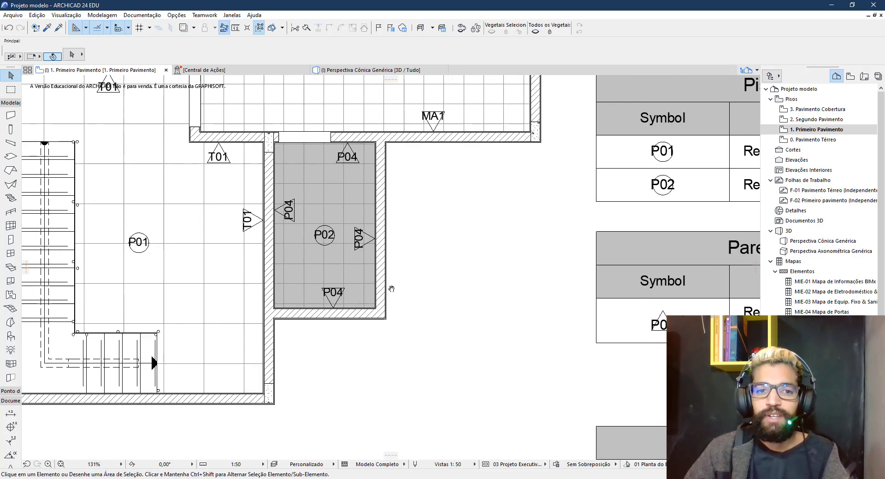
{"action": "scroll", "coordinate": [391, 289], "scroll_direction": "down", "scroll_amount": 2}
{"action": "middle_click_drag", "start_coordinate": [496, 291], "coordinate": [472, 278]}
{"action": "left_click", "coordinate": [472, 279]}
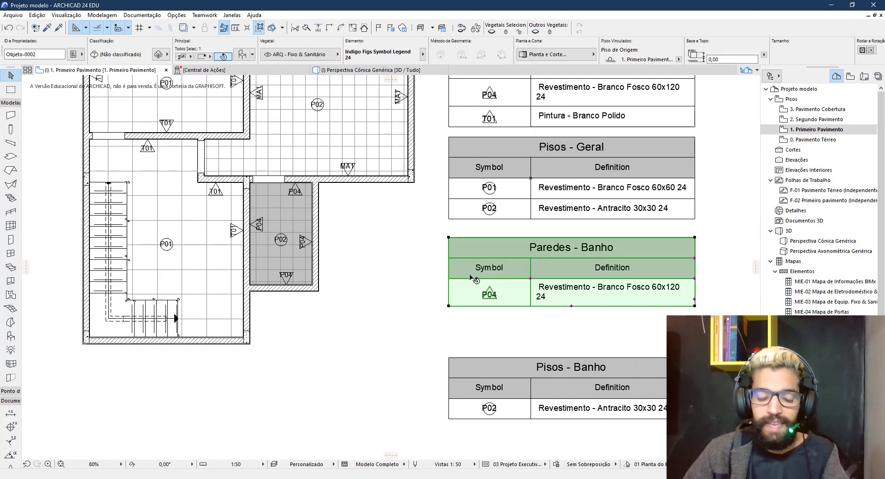
{"action": "left_click_drag", "start_coordinate": [471, 278], "coordinate": [455, 303]}
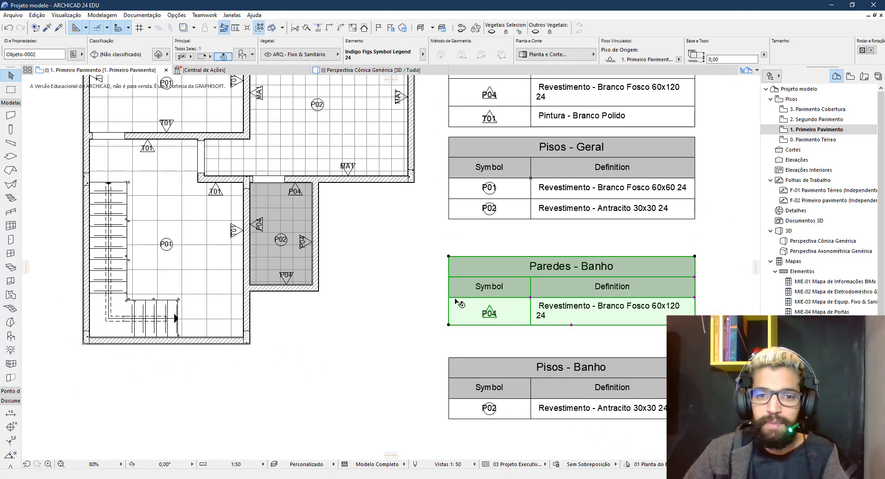
Bring the whole plan and tables into view and select the bathroom's right wall
{"action": "scroll", "coordinate": [573, 327], "scroll_direction": "down", "scroll_amount": 2}
{"action": "middle_click_drag", "start_coordinate": [533, 258], "coordinate": [449, 248]}
{"action": "left_click", "coordinate": [466, 215]}
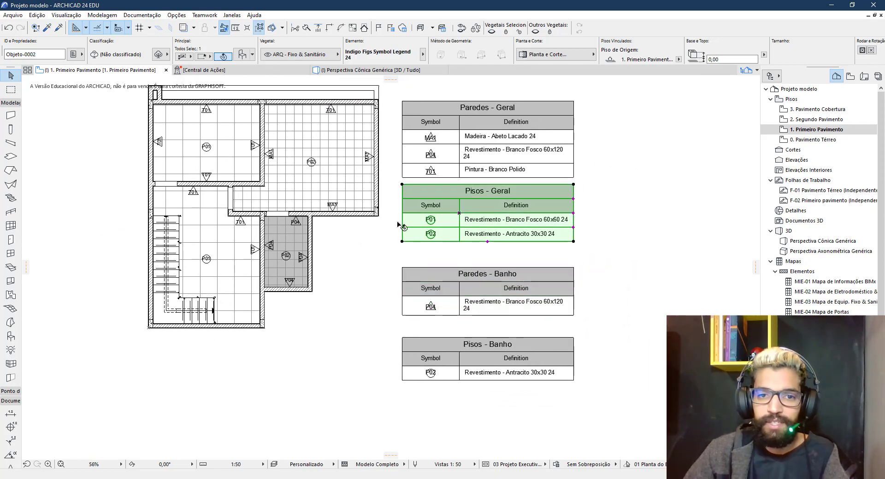
{"action": "scroll", "coordinate": [315, 247], "scroll_direction": "up", "scroll_amount": 4}
{"action": "left_click", "coordinate": [312, 247]}
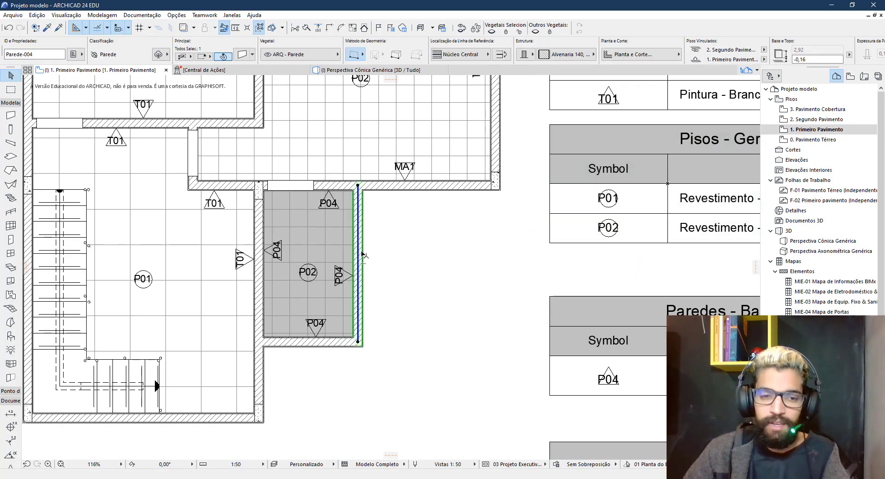
Override the wall's third surface with P03 Revestimento - Cinza 30x30 24
{"action": "double_click", "coordinate": [363, 254]}
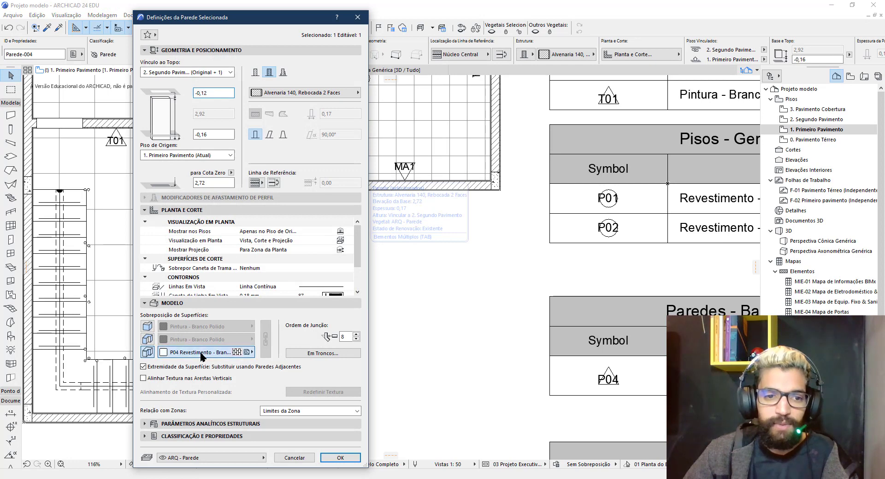
{"action": "left_click", "coordinate": [231, 351]}
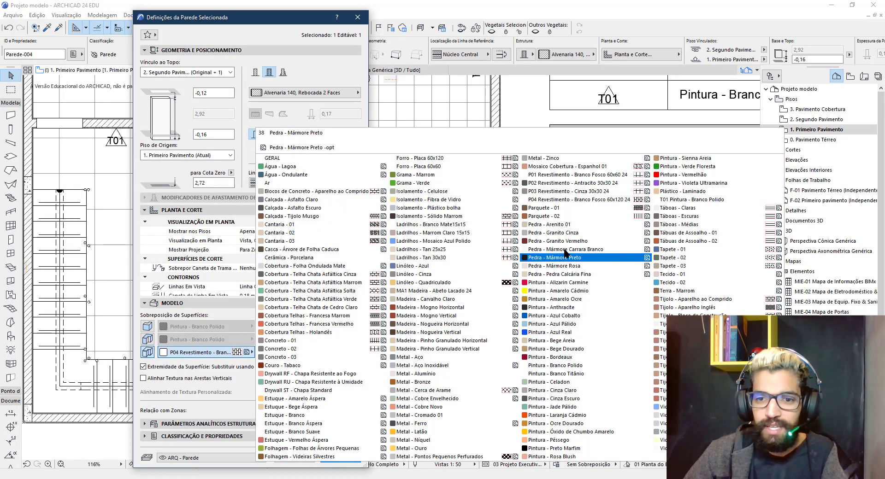
{"action": "left_click", "coordinate": [556, 192]}
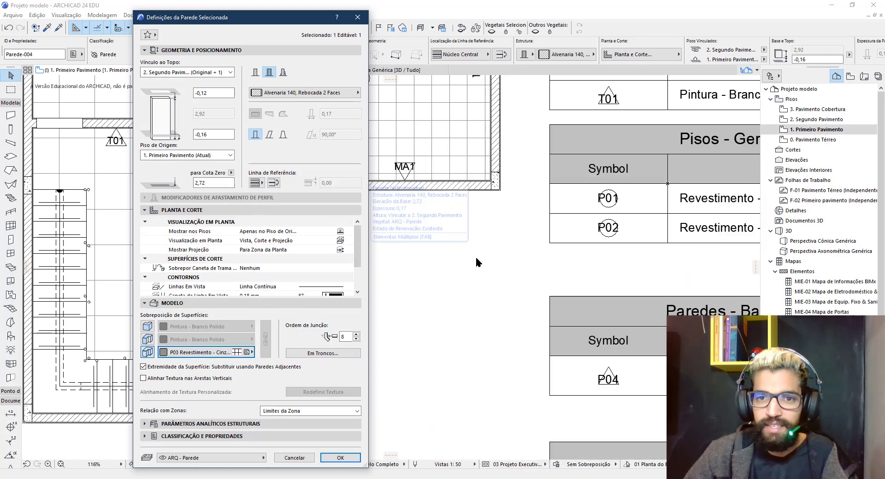
{"action": "left_click", "coordinate": [340, 457]}
{"action": "scroll", "coordinate": [374, 350], "scroll_direction": "down", "scroll_amount": 3}
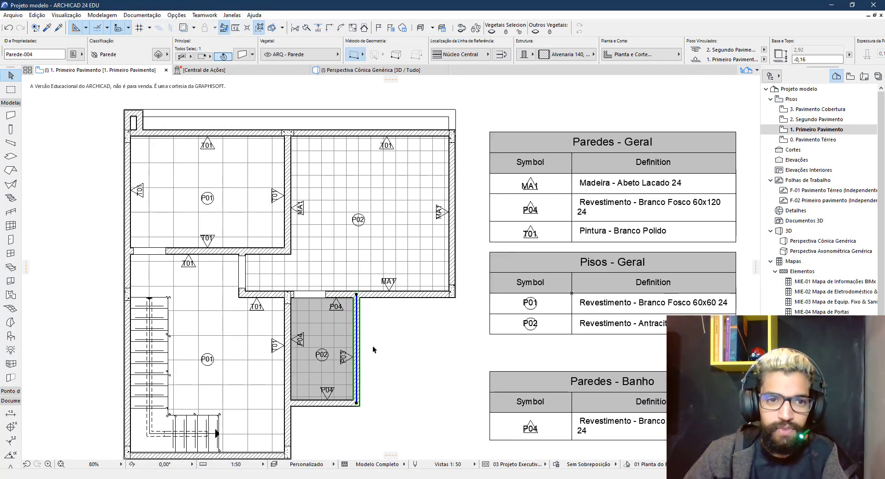
{"action": "middle_click_drag", "start_coordinate": [441, 370], "coordinate": [324, 315]}
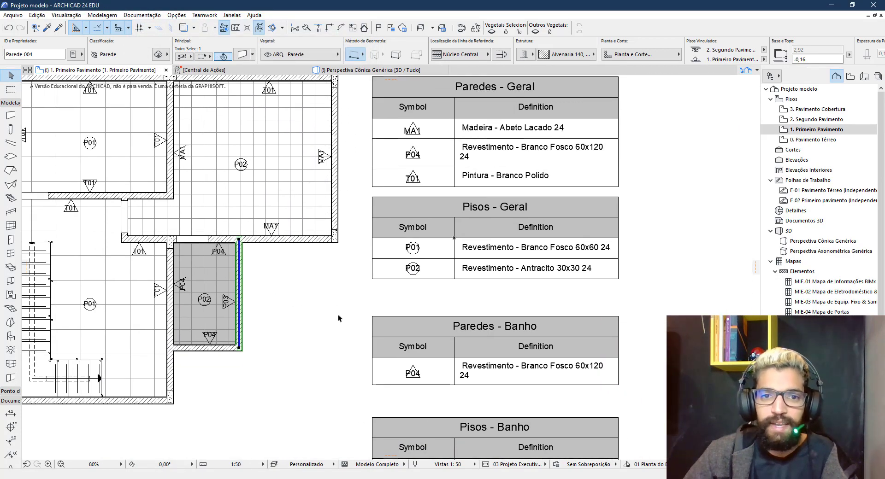
Drag the Pisos - Geral legend table lower, below Paredes - Geral
{"action": "left_click", "coordinate": [292, 321]}
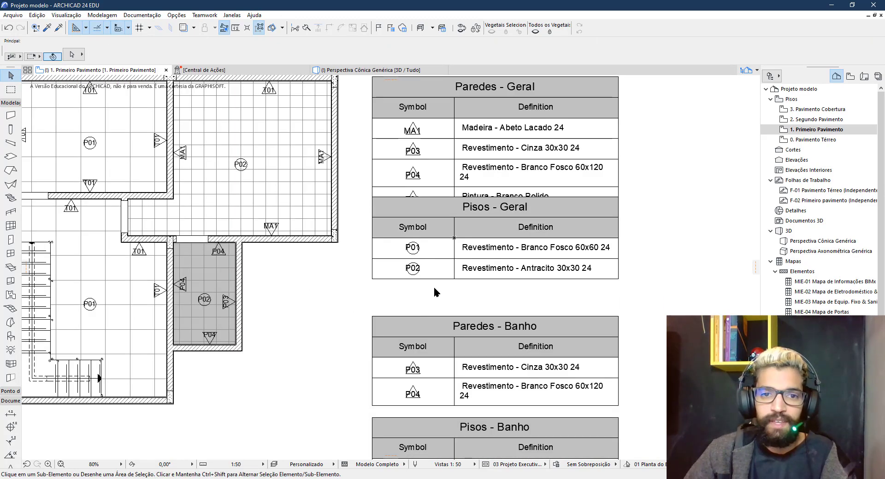
{"action": "left_click", "coordinate": [432, 258]}
{"action": "key", "text": "ctrl+d"}
{"action": "left_click", "coordinate": [427, 239]}
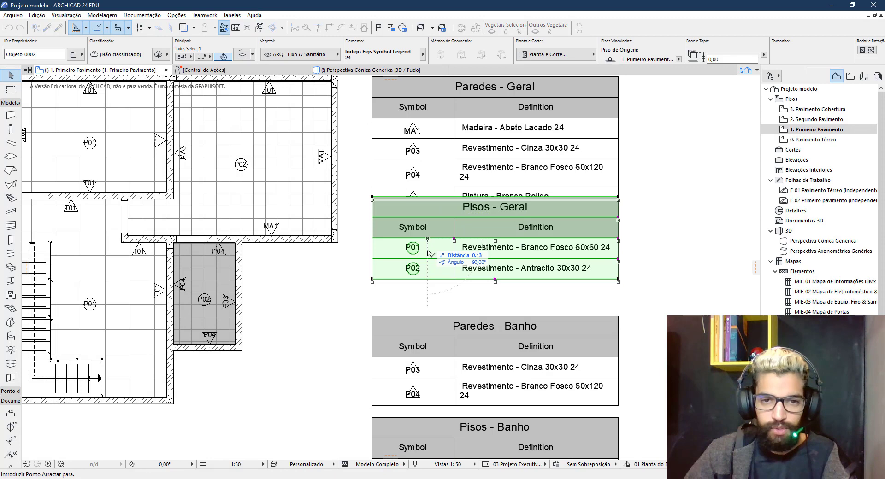
{"action": "left_click", "coordinate": [429, 274]}
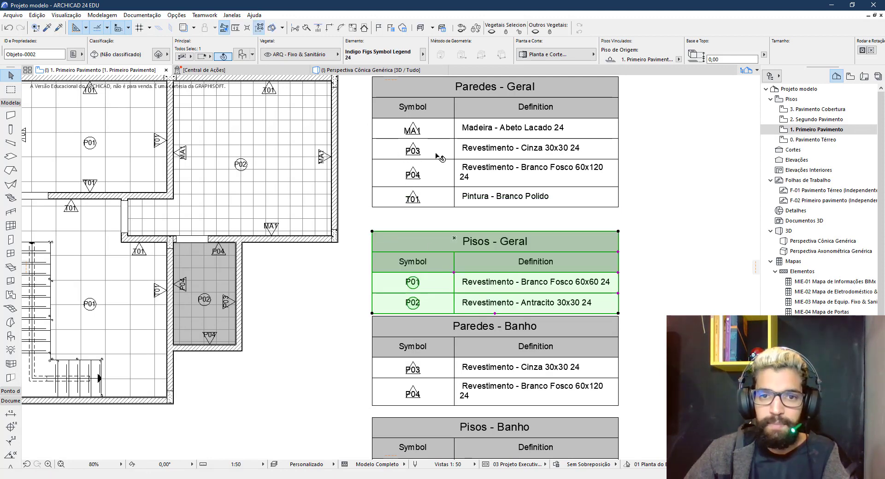
{"action": "middle_click_drag", "start_coordinate": [458, 317], "coordinate": [450, 223]}
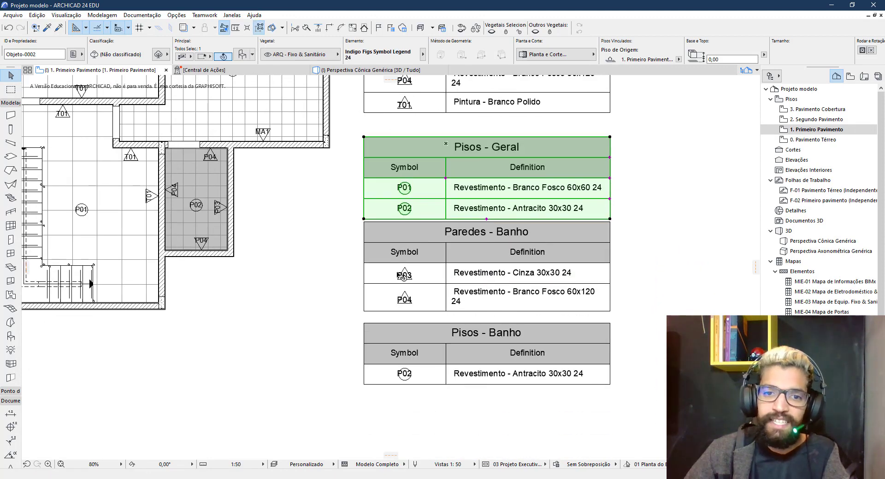
{"action": "left_click", "coordinate": [288, 403]}
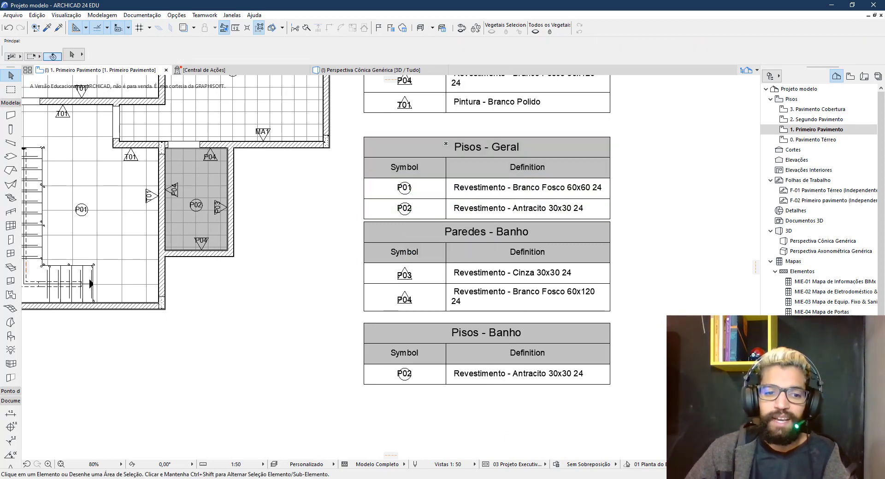
Delete the Legenda Banho and Legenda Geral log files from the project folder
{"action": "left_click", "coordinate": [219, 450]}
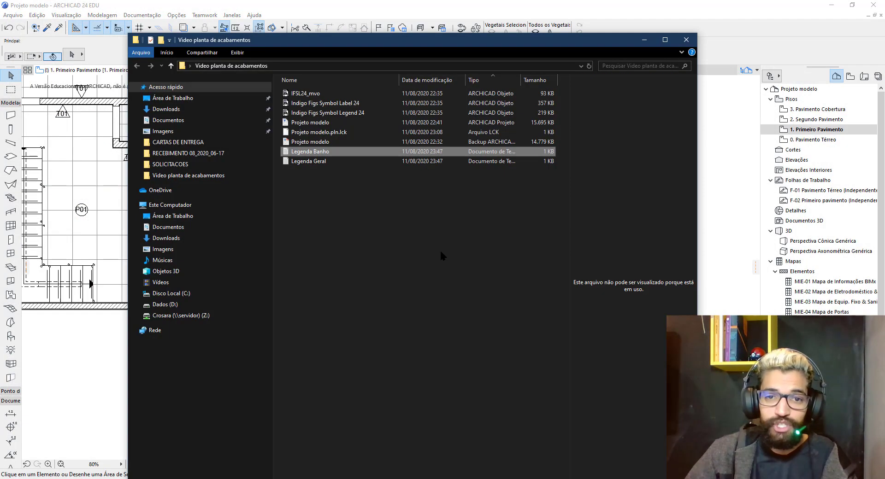
{"action": "left_click", "coordinate": [320, 164], "text": "shift"}
{"action": "key", "text": "Delete"}
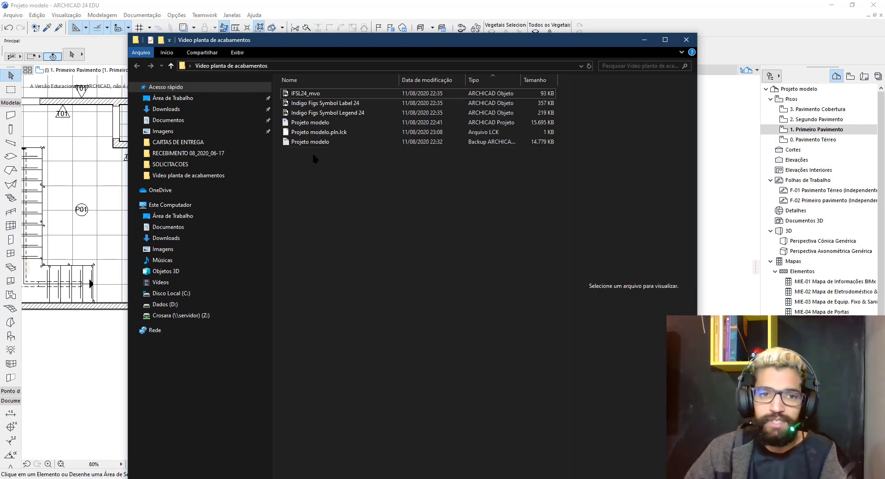
{"action": "left_click", "coordinate": [371, 6]}
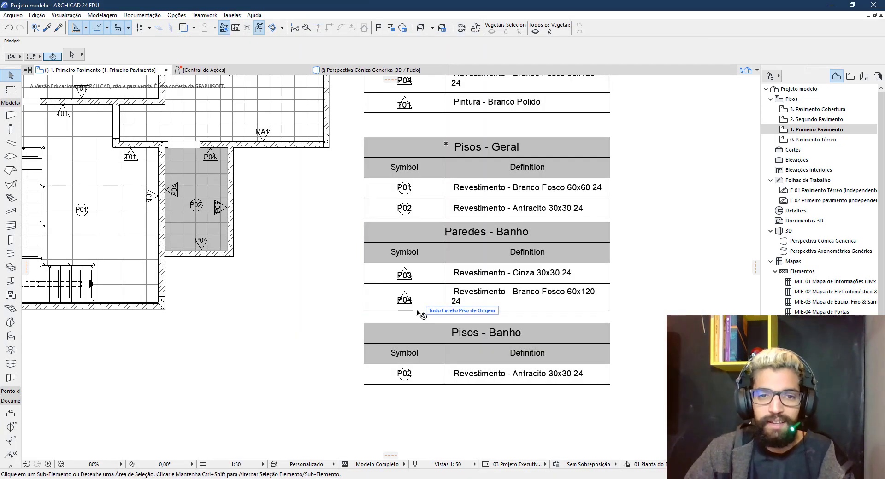
{"action": "key", "text": "ctrl+alt+shift+r"}
{"action": "scroll", "coordinate": [385, 335], "scroll_direction": "down", "scroll_amount": 1}
{"action": "middle_click_drag", "start_coordinate": [386, 335], "coordinate": [420, 366]}
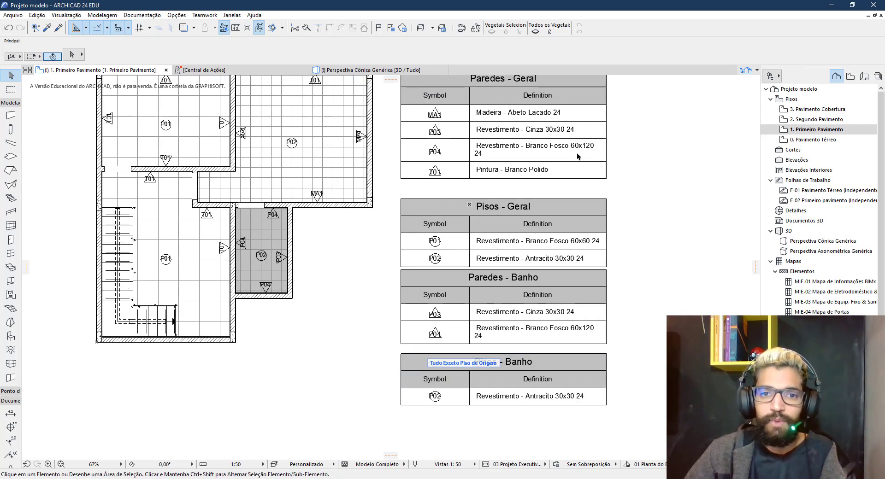
{"action": "left_click", "coordinate": [514, 131]}
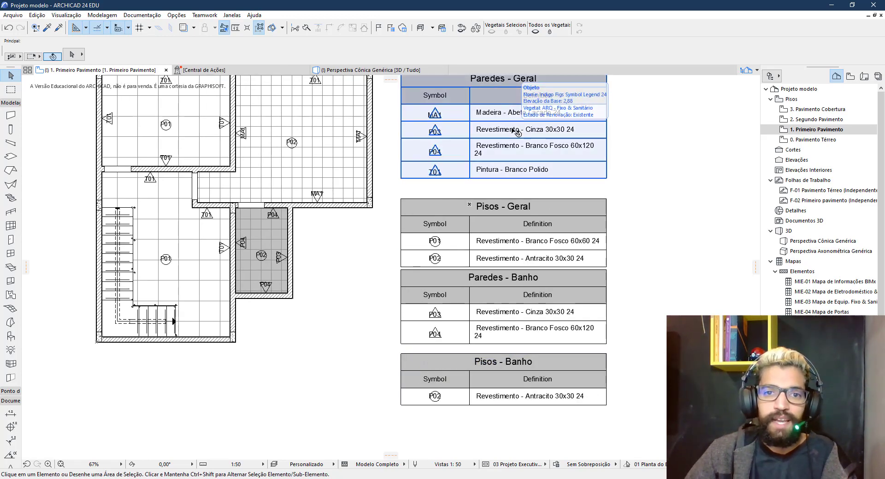
Open Opções > Atributos do Elemento > Superfícies on P03 Revestimento - Cinza 30x30 24
{"action": "left_click", "coordinate": [177, 18]}
{"action": "mouse_move", "coordinate": [206, 31]}
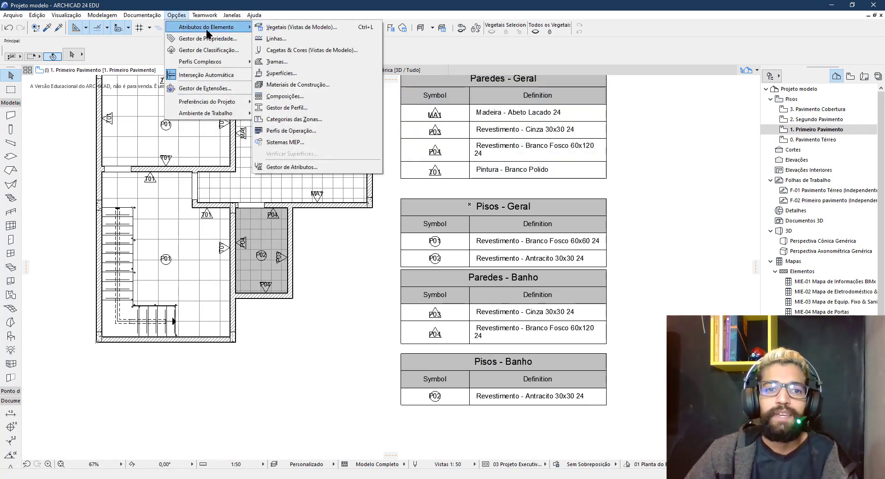
{"action": "left_click", "coordinate": [283, 73]}
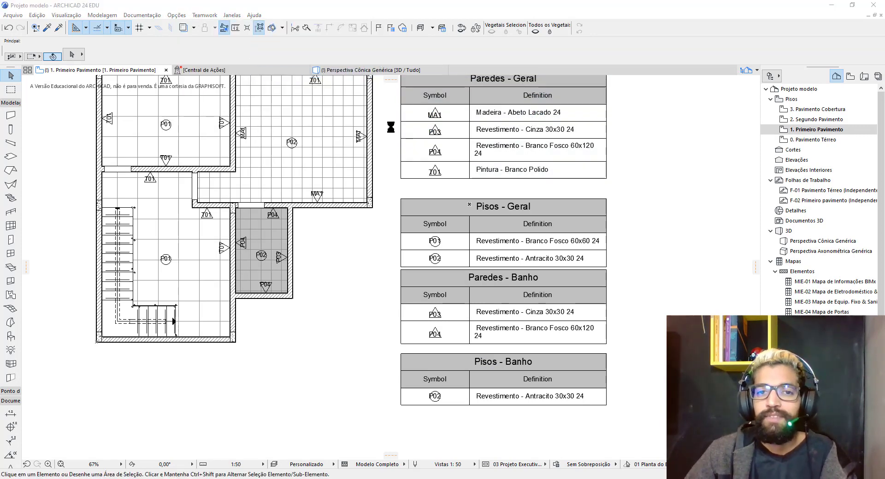
{"action": "left_click", "coordinate": [460, 33]}
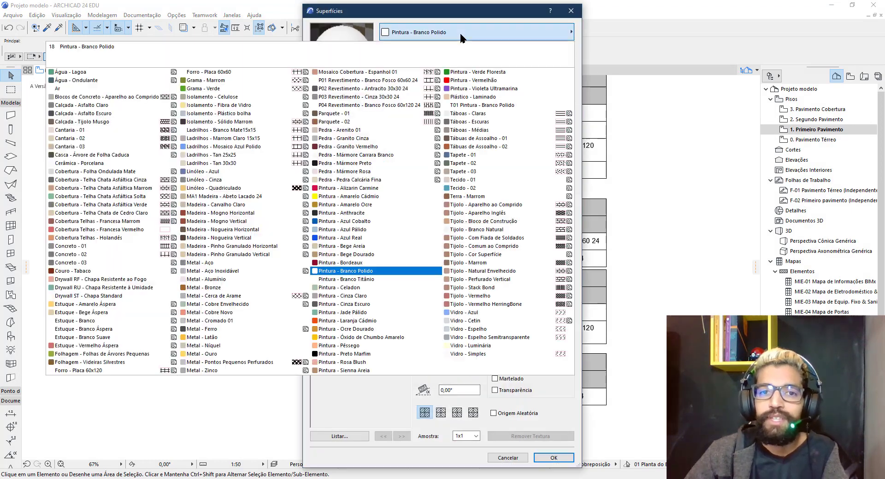
{"action": "left_click", "coordinate": [369, 97]}
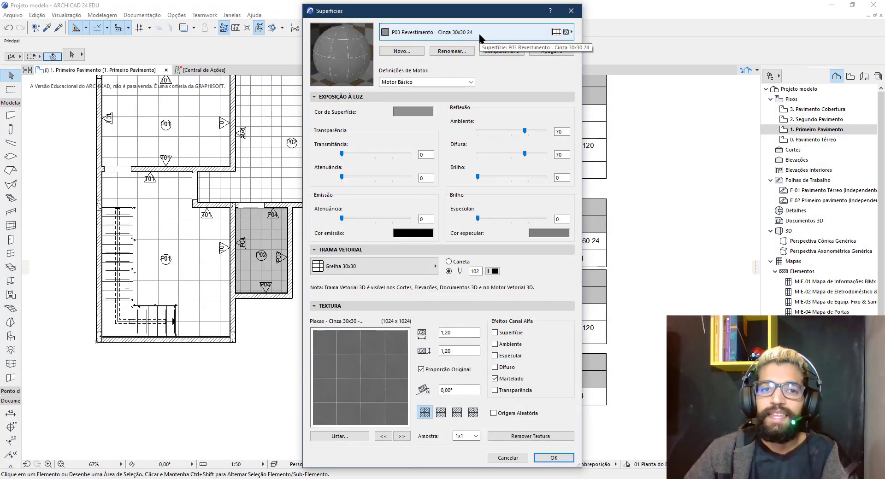
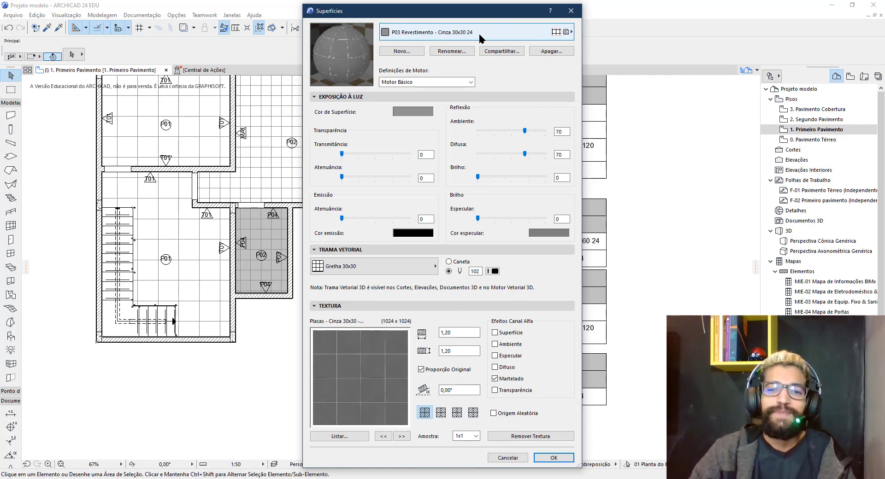
Close the Superfícies surface settings and zoom out over the floor plan
{"action": "left_click", "coordinate": [570, 10]}
{"action": "scroll", "coordinate": [521, 261], "scroll_direction": "down", "scroll_amount": 3}
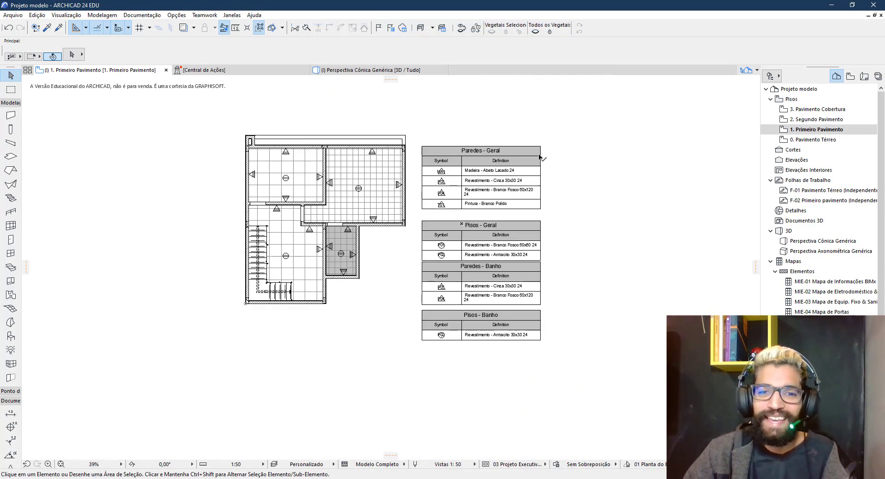
Inspect the Paredes - Geral and Pisos - Geral legends, then bring up the 1. Primeiro Pavimento story's context menu
{"action": "scroll", "coordinate": [331, 211], "scroll_direction": "up", "scroll_amount": 4}
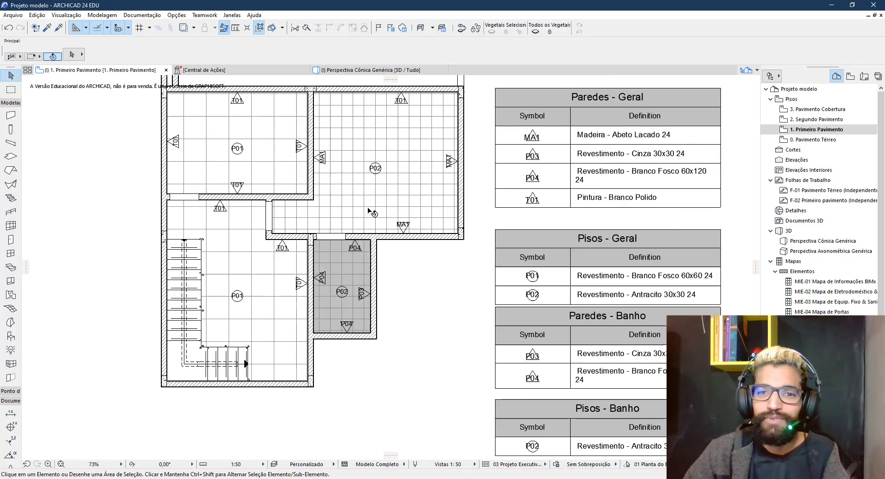
{"action": "scroll", "coordinate": [486, 232], "scroll_direction": "down", "scroll_amount": 2}
{"action": "scroll", "coordinate": [577, 248], "scroll_direction": "down", "scroll_amount": 2}
{"action": "scroll", "coordinate": [572, 184], "scroll_direction": "up", "scroll_amount": 1}
{"action": "left_click", "coordinate": [573, 177]}
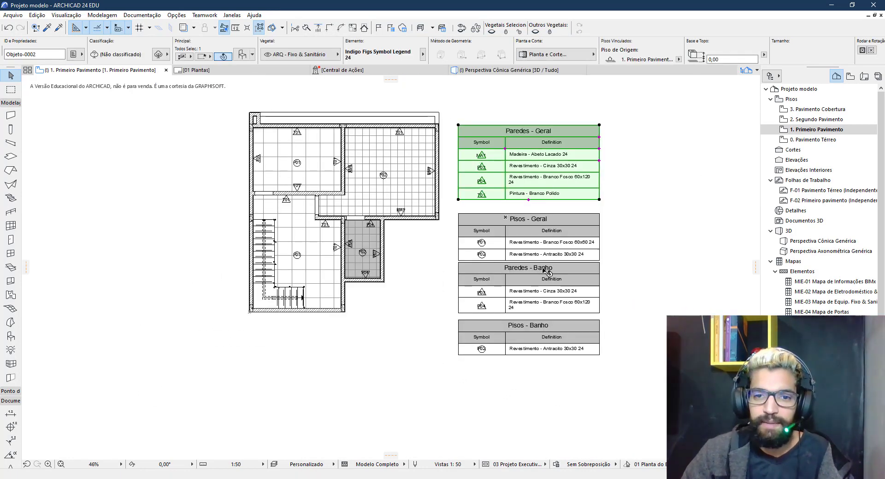
{"action": "left_click", "coordinate": [555, 233]}
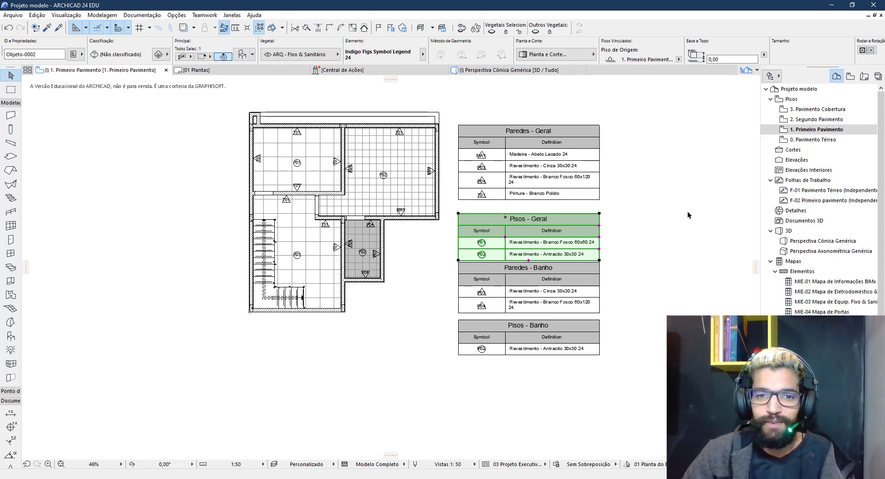
{"action": "middle_click_drag", "start_coordinate": [688, 215], "coordinate": [651, 233]}
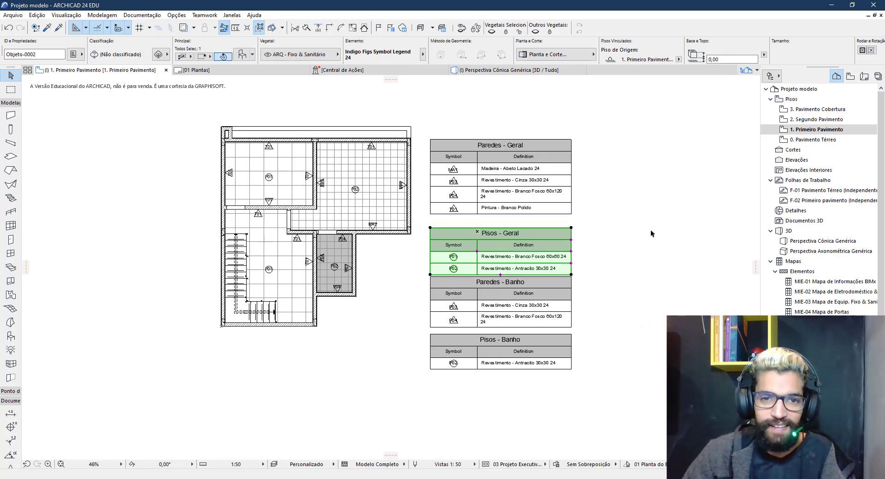
{"action": "right_click", "coordinate": [820, 130]}
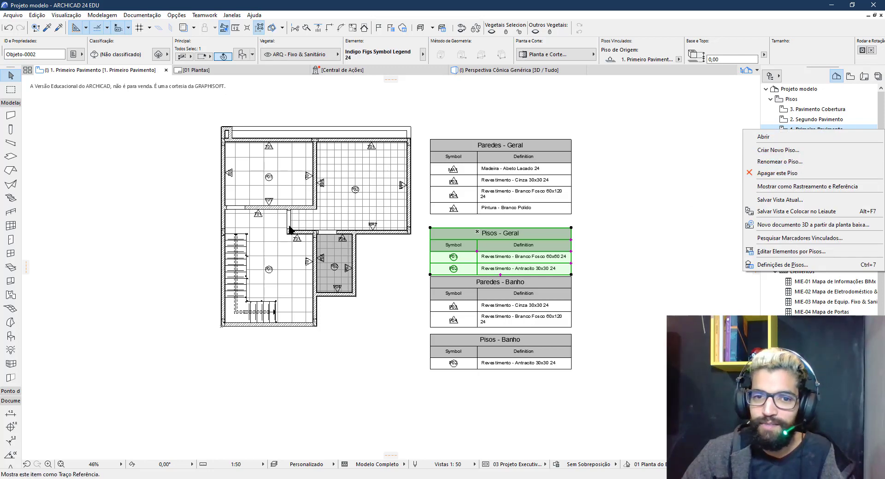
Save the first-floor plan view and place it as a drawing on the 01 Plantas layout
{"action": "left_click", "coordinate": [767, 211]}
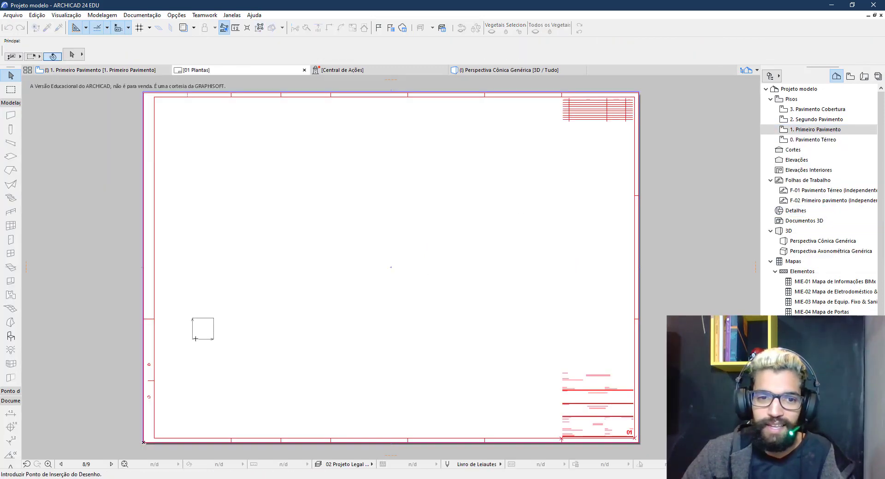
{"action": "left_click", "coordinate": [261, 321]}
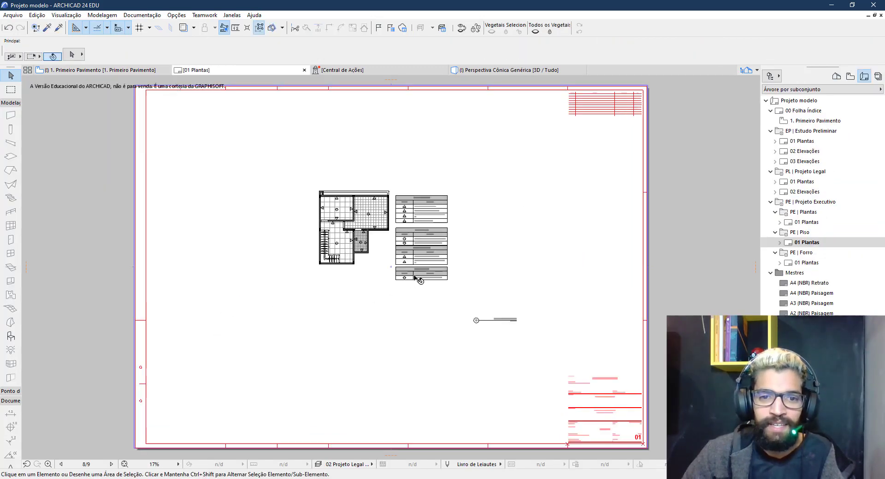
{"action": "scroll", "coordinate": [341, 237], "scroll_direction": "up", "scroll_amount": 2}
{"action": "left_click", "coordinate": [341, 237]}
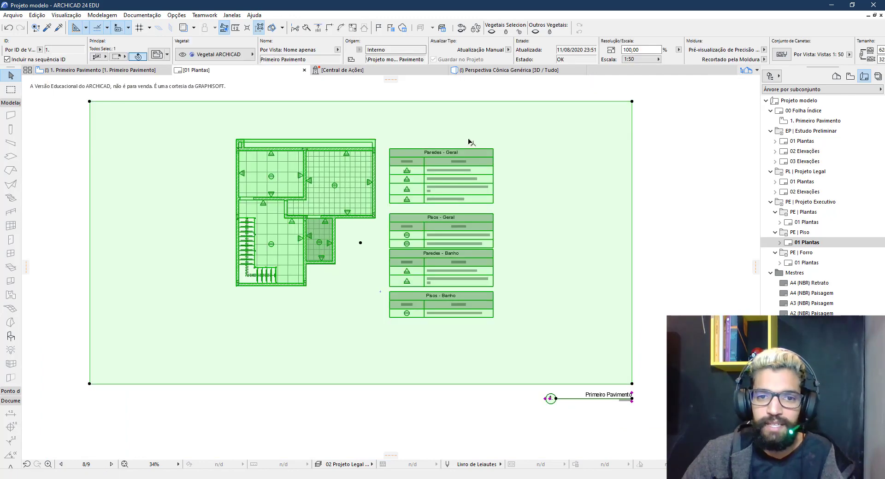
{"action": "scroll", "coordinate": [433, 308], "scroll_direction": "down", "scroll_amount": 3}
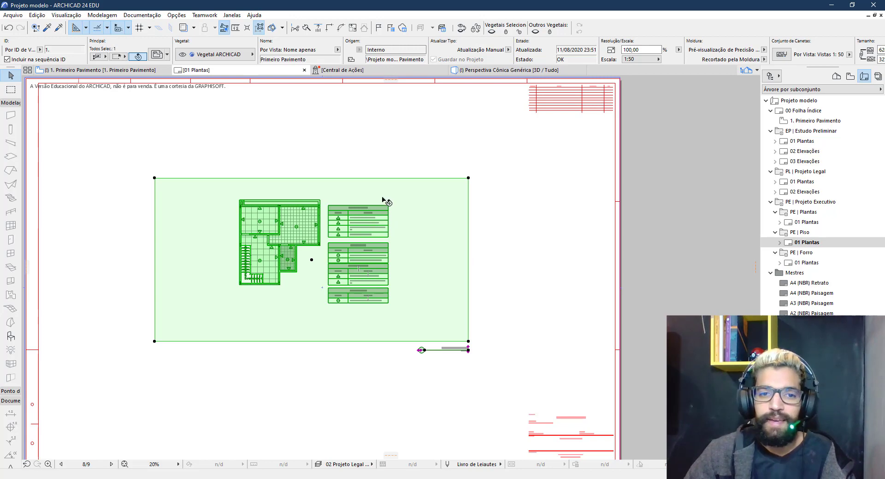
{"action": "left_click", "coordinate": [545, 271]}
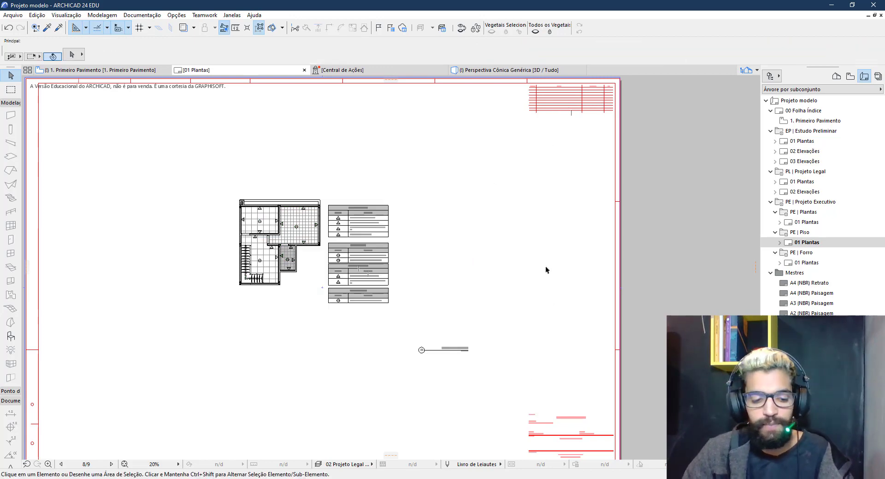
Back on the floor plan, pick up the Paredes - Geral legend's settings with the eyedropper
{"action": "key", "text": "F2"}
{"action": "left_click", "coordinate": [423, 277]}
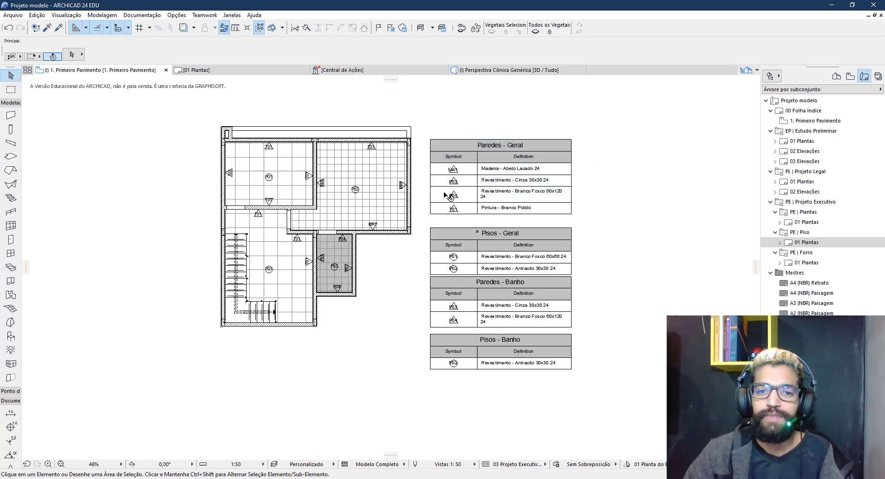
{"action": "left_click", "coordinate": [499, 189], "text": "alt"}
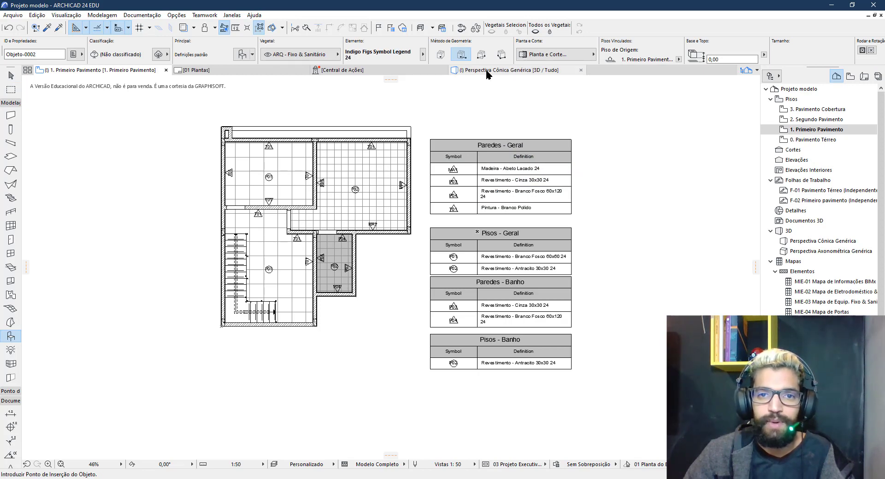
Place a Paredes - Geral Indigo Figs Symbol Legend on the 01 Plantas layout
{"action": "left_click", "coordinate": [248, 70]}
{"action": "scroll", "coordinate": [461, 235], "scroll_direction": "up", "scroll_amount": 2}
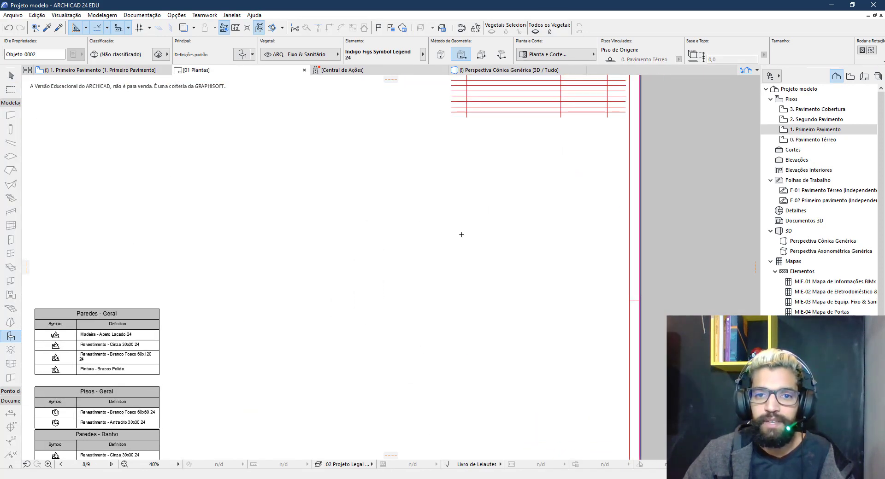
{"action": "left_click", "coordinate": [472, 216]}
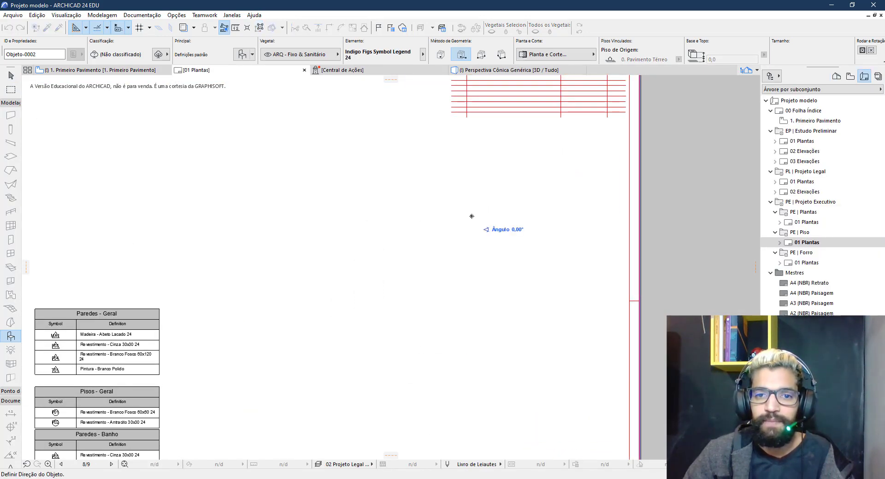
{"action": "left_click", "coordinate": [559, 210]}
{"action": "scroll", "coordinate": [522, 263], "scroll_direction": "up", "scroll_amount": 5}
{"action": "middle_click_drag", "start_coordinate": [529, 272], "coordinate": [559, 160]}
{"action": "scroll", "coordinate": [559, 160], "scroll_direction": "down", "scroll_amount": 6}
{"action": "middle_click_drag", "start_coordinate": [430, 252], "coordinate": [451, 255]}
Place the Pisos - Geral legend below the Paredes - Geral table on the layout
{"action": "key", "text": "F2"}
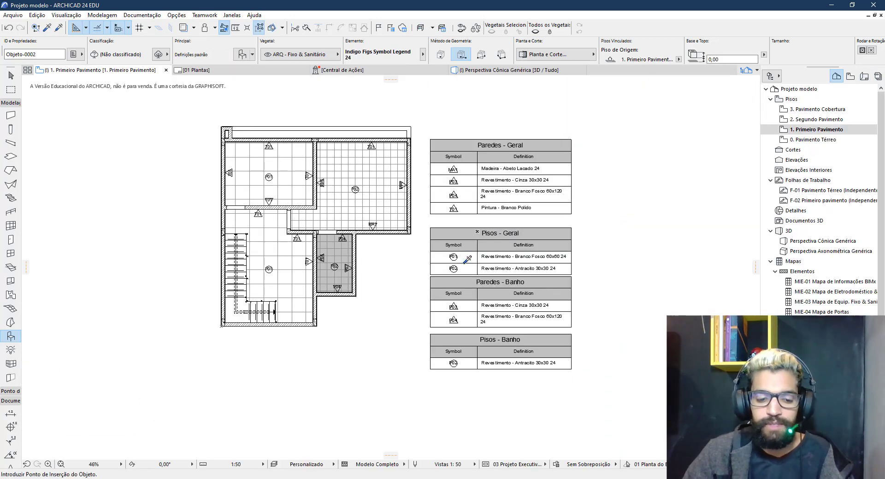
{"action": "key", "text": "F3"}
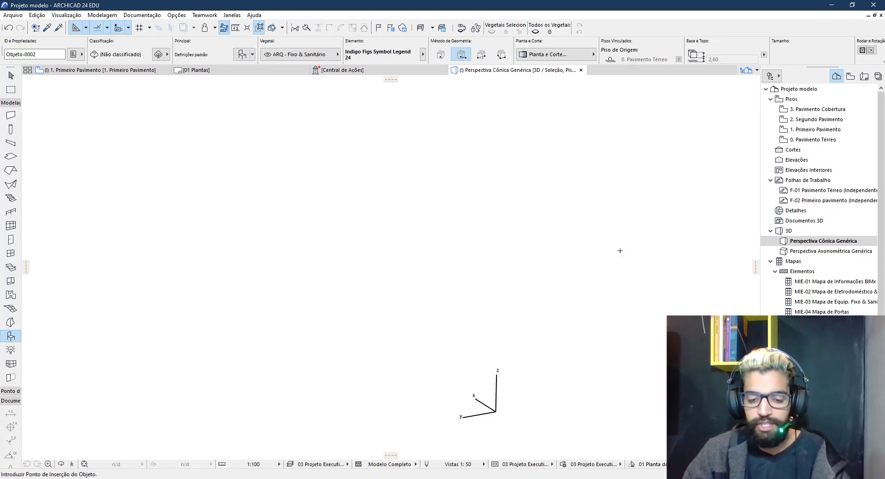
{"action": "key", "text": "F7"}
{"action": "left_click", "coordinate": [490, 222]}
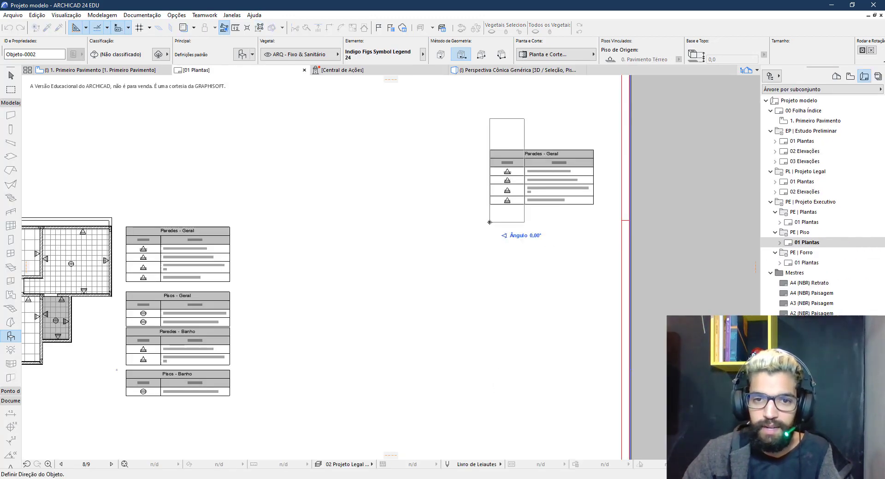
{"action": "left_click", "coordinate": [544, 228]}
{"action": "scroll", "coordinate": [479, 235], "scroll_direction": "up", "scroll_amount": 4}
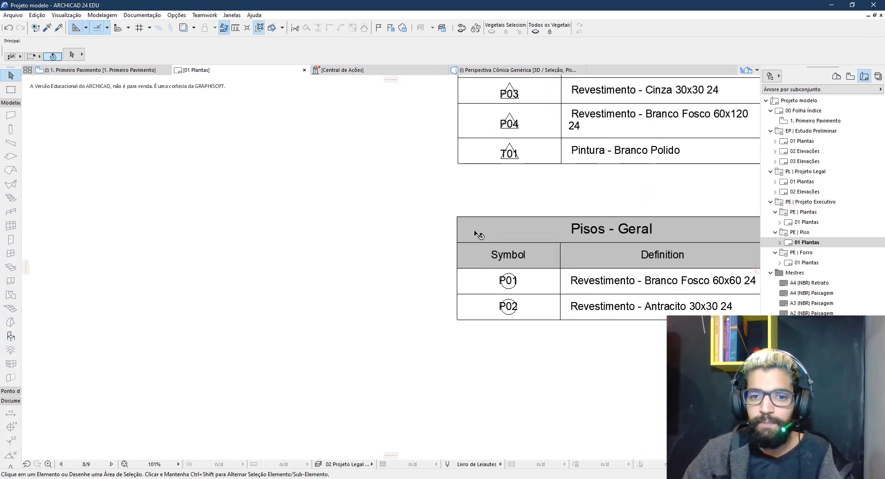
Move the Pisos - Geral table so it sits directly under the T01 row
{"action": "left_click", "coordinate": [479, 235]}
{"action": "left_click", "coordinate": [456, 217]}
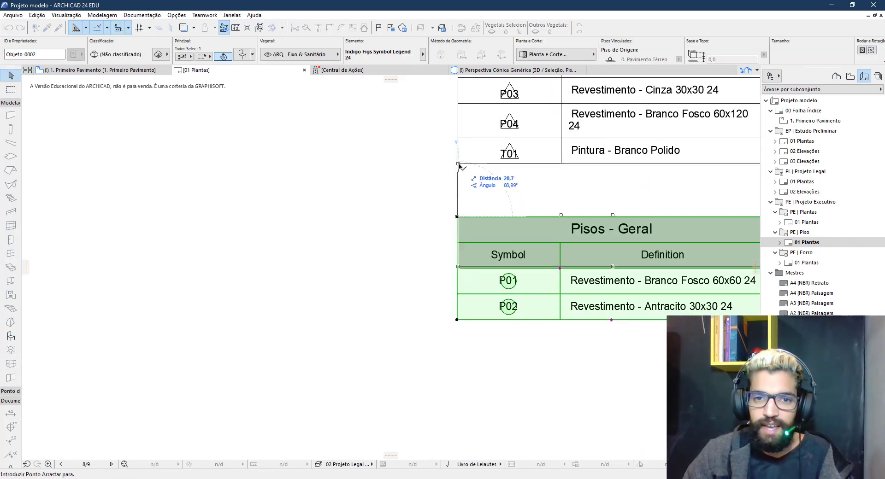
{"action": "left_click", "coordinate": [457, 164]}
{"action": "left_click", "coordinate": [587, 328]}
{"action": "scroll", "coordinate": [476, 258], "scroll_direction": "down", "scroll_amount": 5}
{"action": "middle_click_drag", "start_coordinate": [279, 280], "coordinate": [552, 231]}
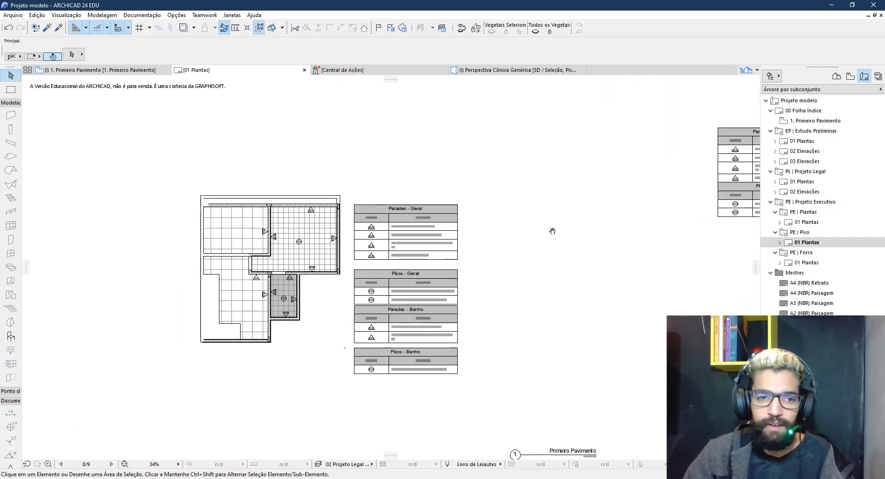
{"action": "key", "text": "F2"}
{"action": "scroll", "coordinate": [272, 199], "scroll_direction": "up", "scroll_amount": 5}
{"action": "middle_click_drag", "start_coordinate": [331, 172], "coordinate": [400, 185]}
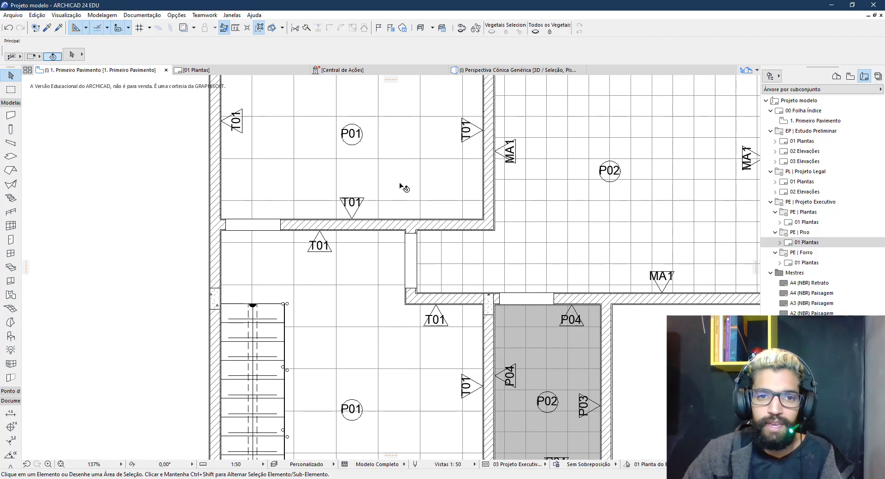
Override the upper-left room's slab surface with P04 Revestimento - Branco Fosco 60x120 24 via Ctrl+T
{"action": "left_click", "coordinate": [400, 184]}
{"action": "key", "text": "ctrl+t"}
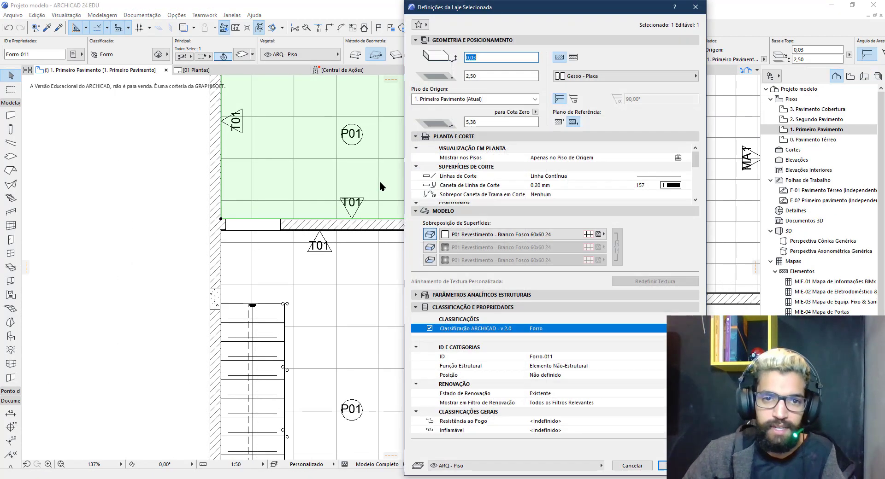
{"action": "left_click", "coordinate": [502, 234]}
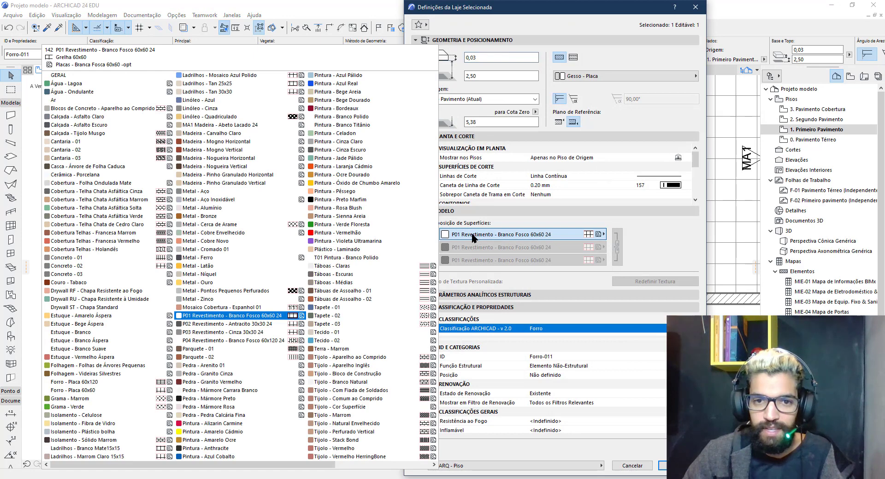
{"action": "left_click", "coordinate": [235, 341]}
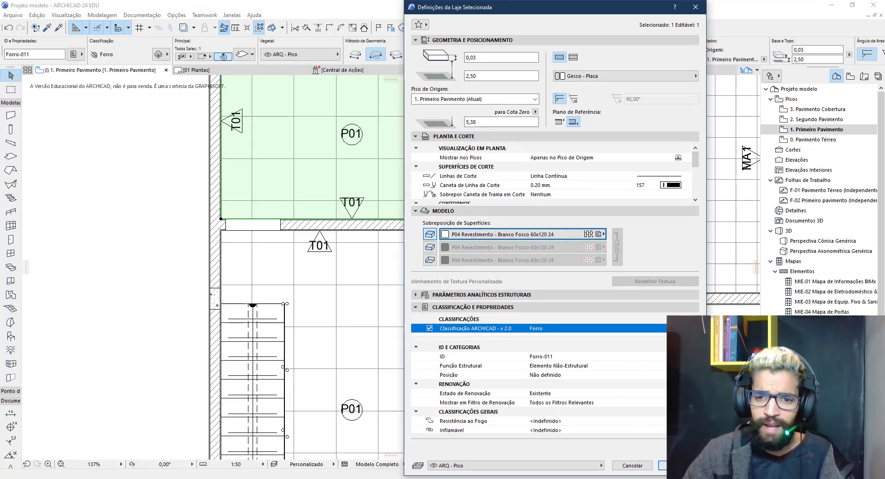
{"action": "left_click", "coordinate": [664, 465]}
{"action": "scroll", "coordinate": [355, 185], "scroll_direction": "down", "scroll_amount": 2}
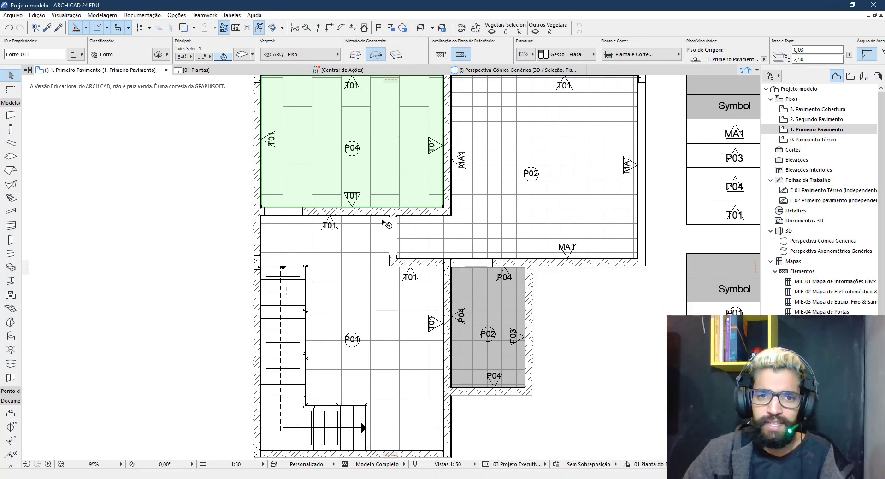
{"action": "key", "text": "Escape"}
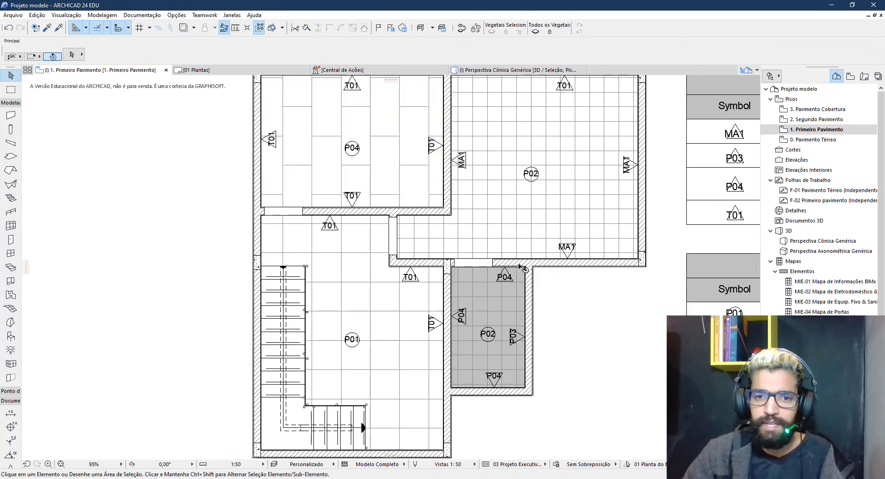
On the 01 Plantas layout, regenerate the legends with Ctrl+Shift+R so Pisos - Geral lists P04
{"action": "middle_click_drag", "start_coordinate": [482, 175], "coordinate": [377, 215]}
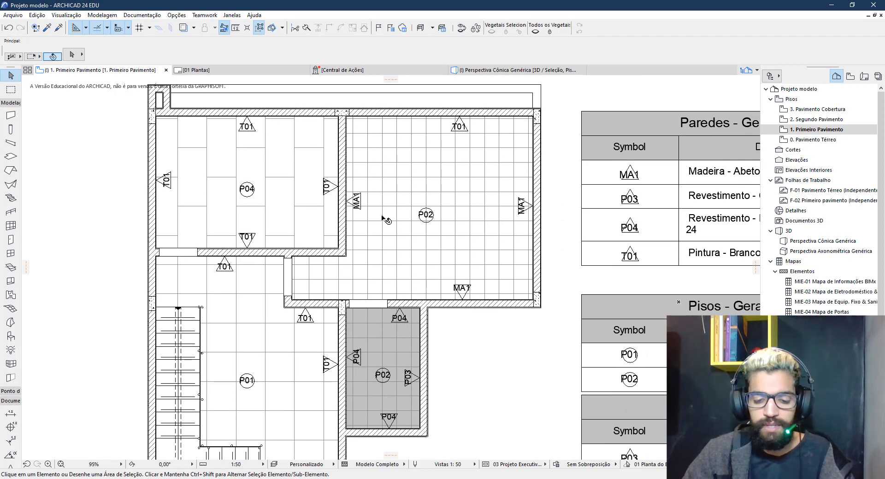
{"action": "key", "text": "ctrl+Tab"}
{"action": "middle_click_drag", "start_coordinate": [508, 246], "coordinate": [185, 268]}
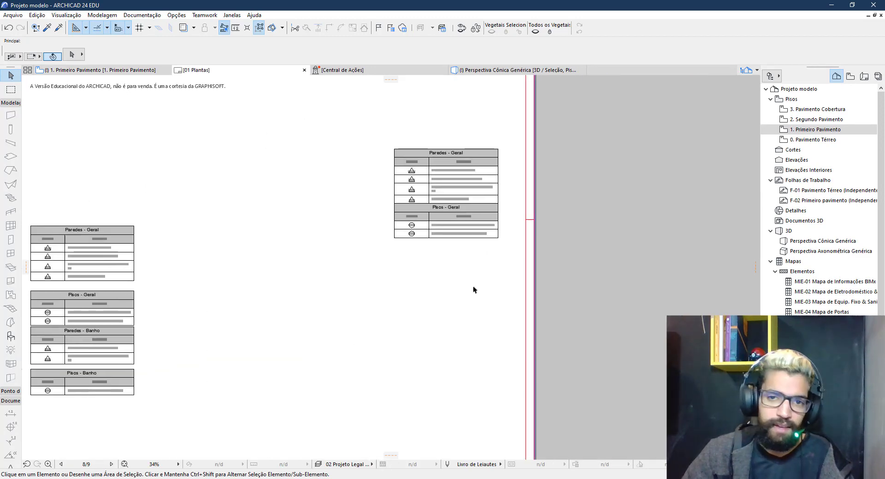
{"action": "scroll", "coordinate": [435, 281], "scroll_direction": "down", "scroll_amount": 3}
{"action": "scroll", "coordinate": [441, 237], "scroll_direction": "up", "scroll_amount": 5}
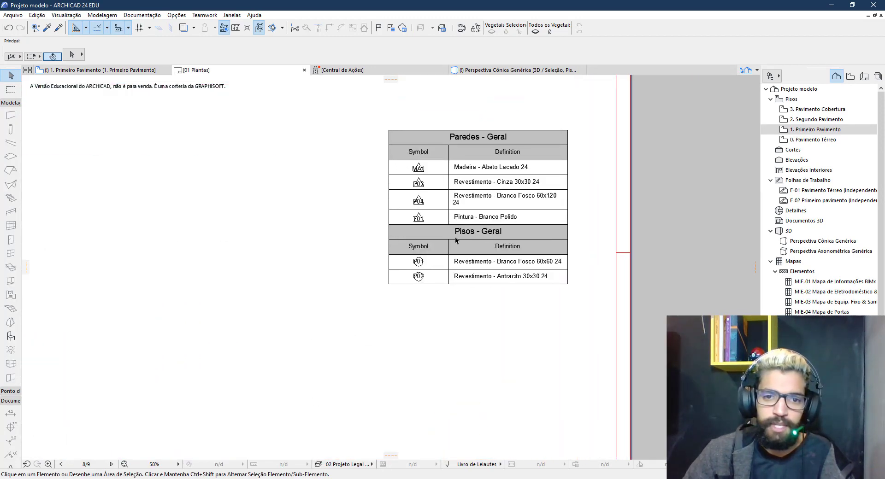
{"action": "key", "text": "ctrl+shift+r"}
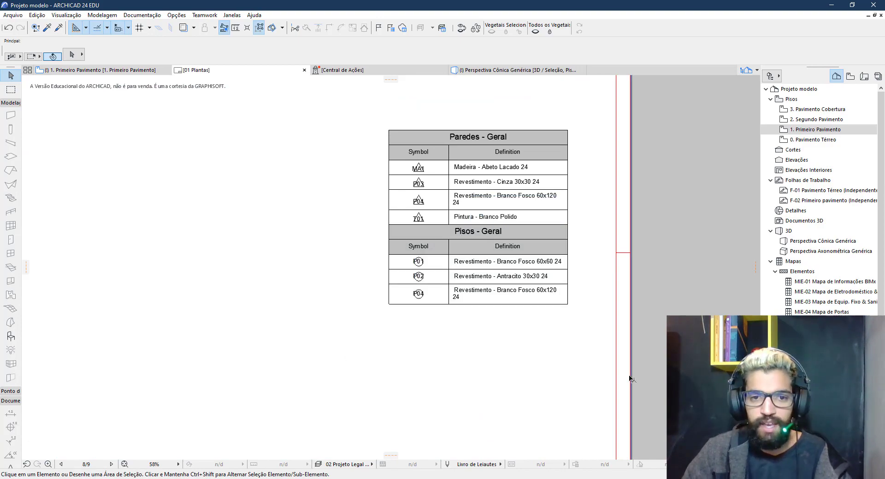
{"action": "scroll", "coordinate": [266, 274], "scroll_direction": "down", "scroll_amount": 4}
{"action": "scroll", "coordinate": [409, 342], "scroll_direction": "up", "scroll_amount": 2}
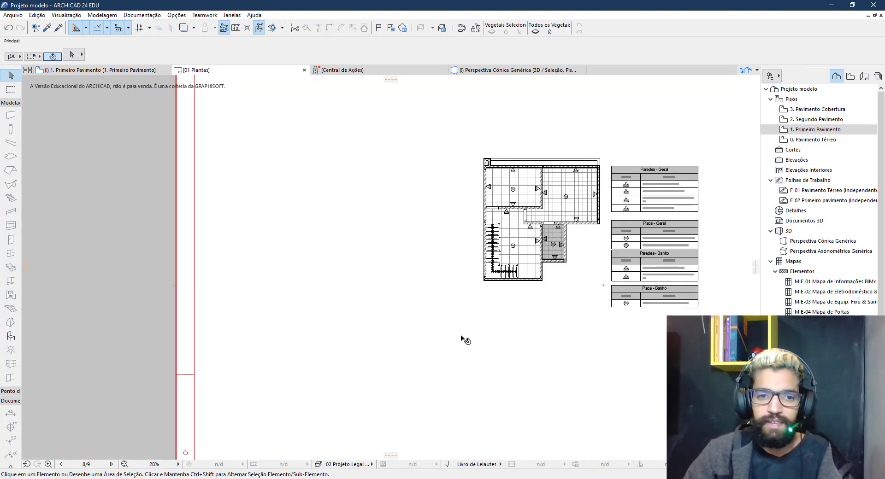
{"action": "scroll", "coordinate": [452, 307], "scroll_direction": "up", "scroll_amount": 6}
{"action": "middle_click_drag", "start_coordinate": [416, 288], "coordinate": [511, 302]}
{"action": "scroll", "coordinate": [505, 315], "scroll_direction": "down", "scroll_amount": 2}
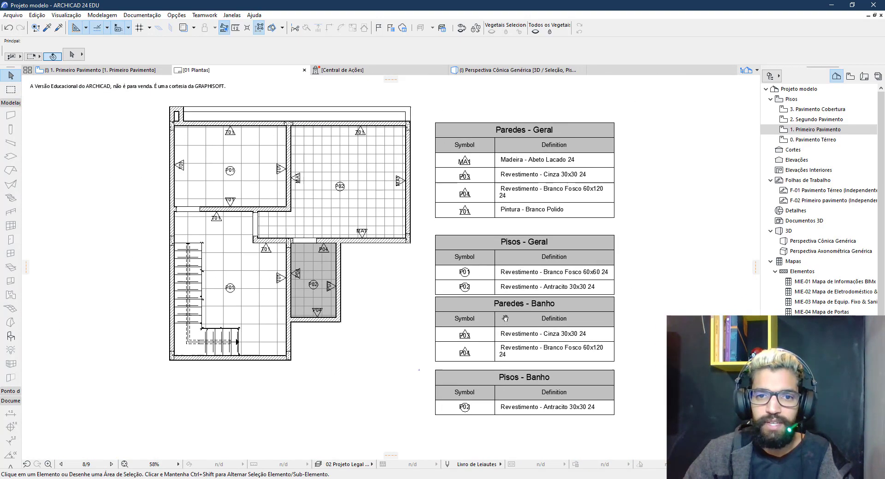
{"action": "left_click", "coordinate": [470, 299]}
Update the placed plan drawing on the 01 Plantas layout
{"action": "right_click", "coordinate": [470, 298]}
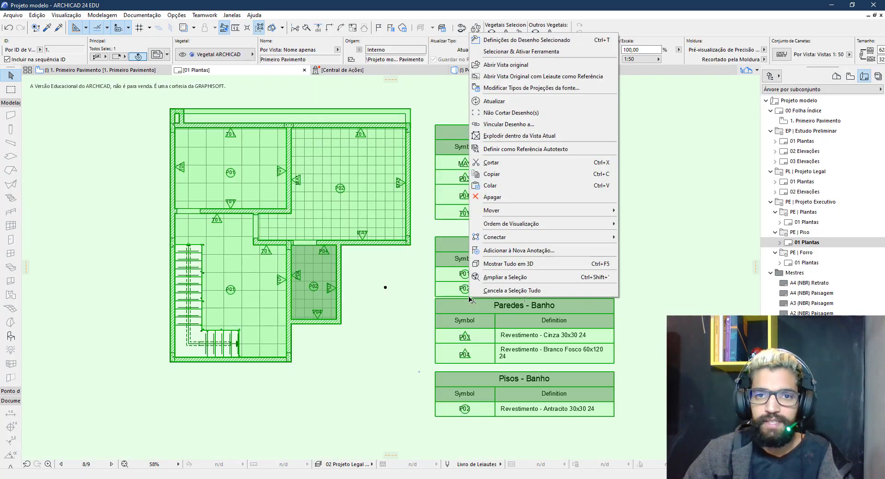
{"action": "left_click", "coordinate": [494, 100]}
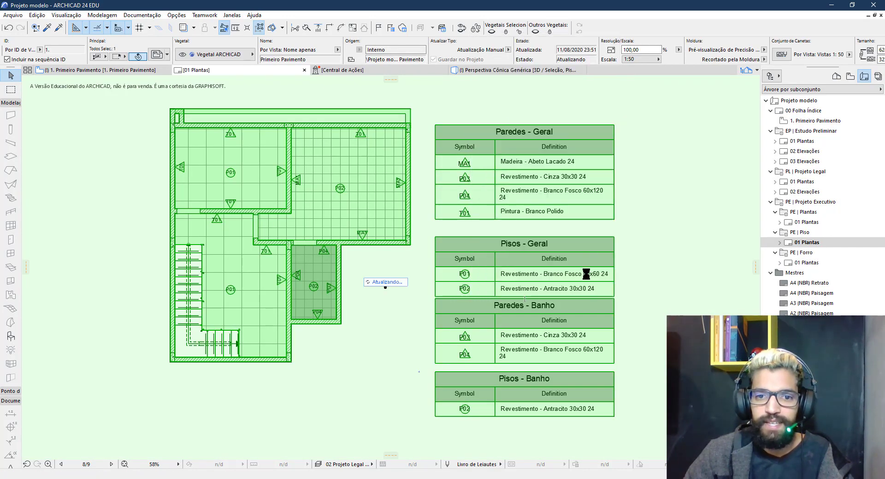
{"action": "scroll", "coordinate": [463, 316], "scroll_direction": "up", "scroll_amount": 7}
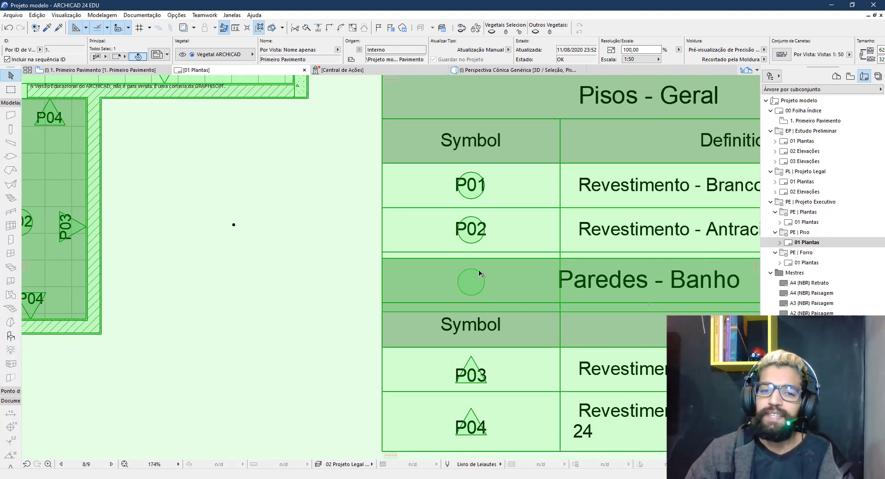
In the 1. Primeiro Pavimento plan, drag the Pisos - Geral legend to the right
{"action": "key", "text": "F2"}
{"action": "middle_click_drag", "start_coordinate": [529, 341], "coordinate": [240, 203]}
{"action": "left_click", "coordinate": [387, 233]}
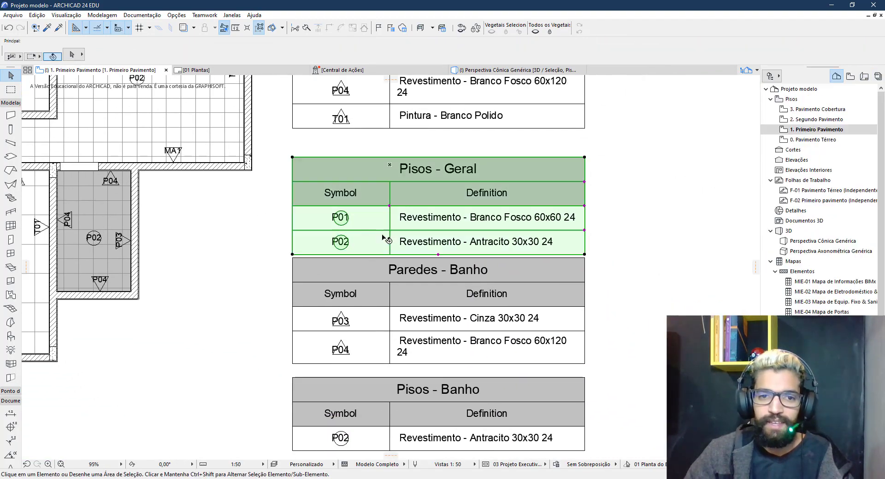
{"action": "left_click_drag", "start_coordinate": [408, 187], "coordinate": [719, 217]}
{"action": "left_click", "coordinate": [615, 329]}
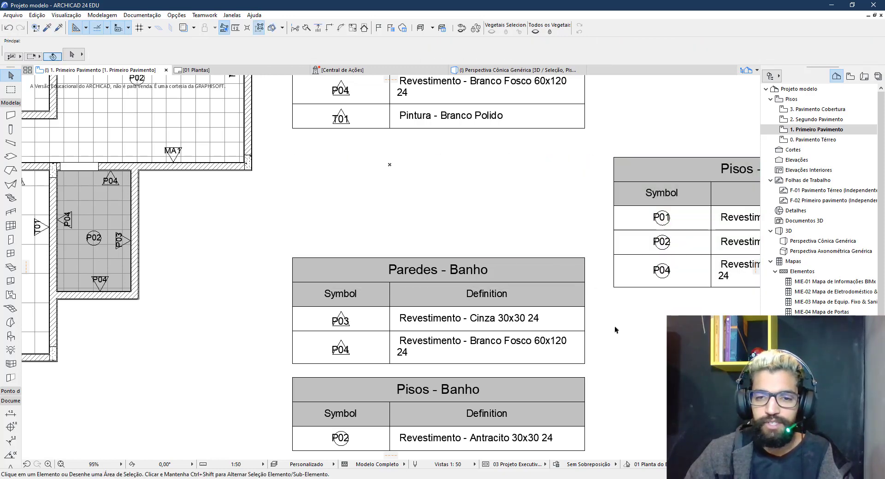
{"action": "scroll", "coordinate": [615, 328], "scroll_direction": "down", "scroll_amount": 3}
{"action": "middle_click_drag", "start_coordinate": [622, 323], "coordinate": [381, 320]}
Check the placed drawing on the 01 Plantas layout, then return to the floor plan
{"action": "key", "text": "F7"}
{"action": "left_click", "coordinate": [271, 311]}
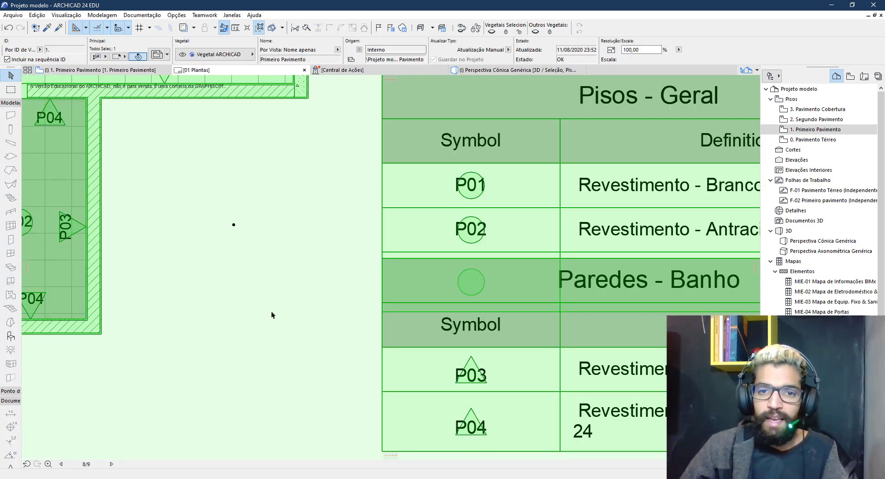
{"action": "scroll", "coordinate": [282, 318], "scroll_direction": "down", "scroll_amount": 5}
{"action": "scroll", "coordinate": [298, 329], "scroll_direction": "down", "scroll_amount": 1}
{"action": "middle_click_drag", "start_coordinate": [298, 329], "coordinate": [421, 329]}
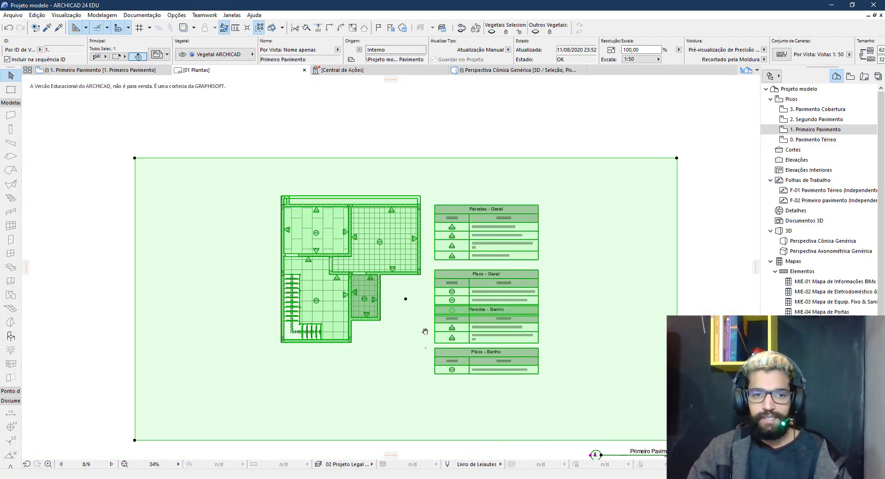
{"action": "key", "text": "Escape"}
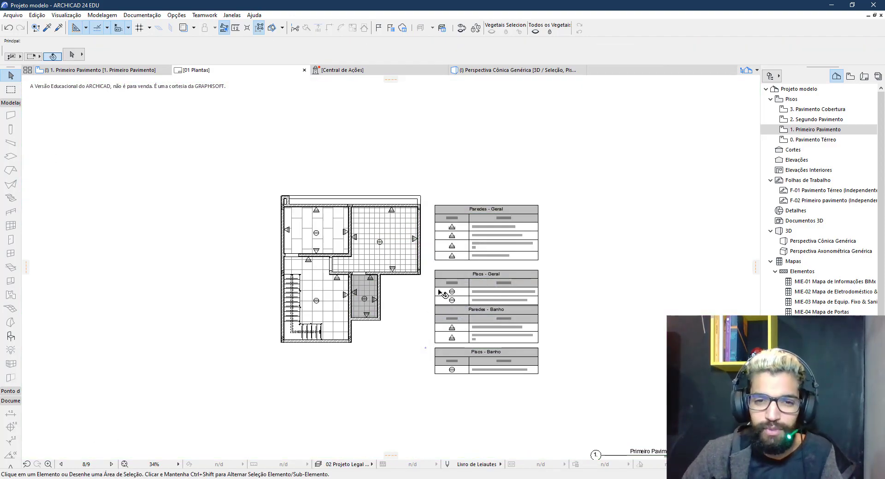
{"action": "key", "text": "F2"}
{"action": "scroll", "coordinate": [339, 207], "scroll_direction": "up", "scroll_amount": 8}
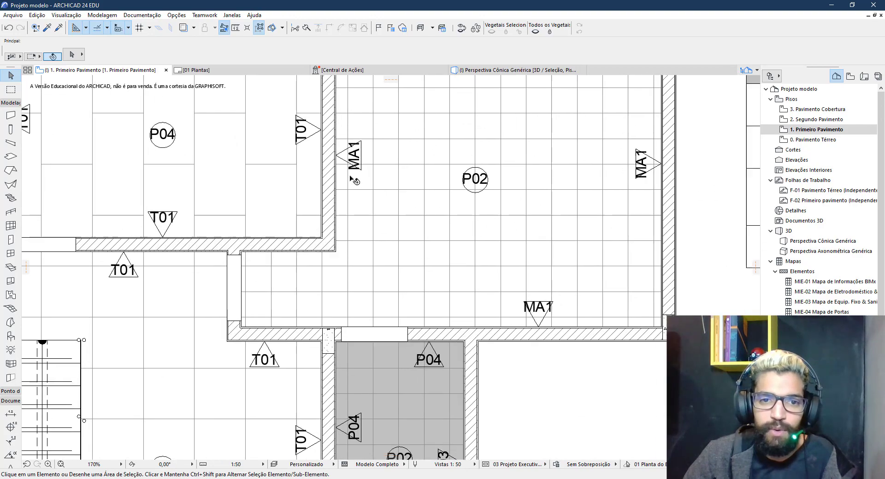
Set the MA1 label's symbol height to 10 on the General / Symbol Settings page
{"action": "left_click", "coordinate": [389, 258]}
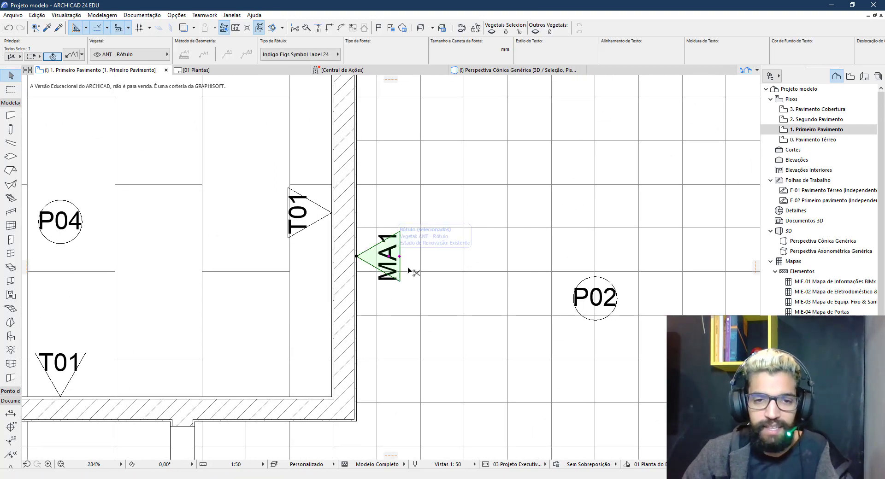
{"action": "double_click", "coordinate": [389, 257]}
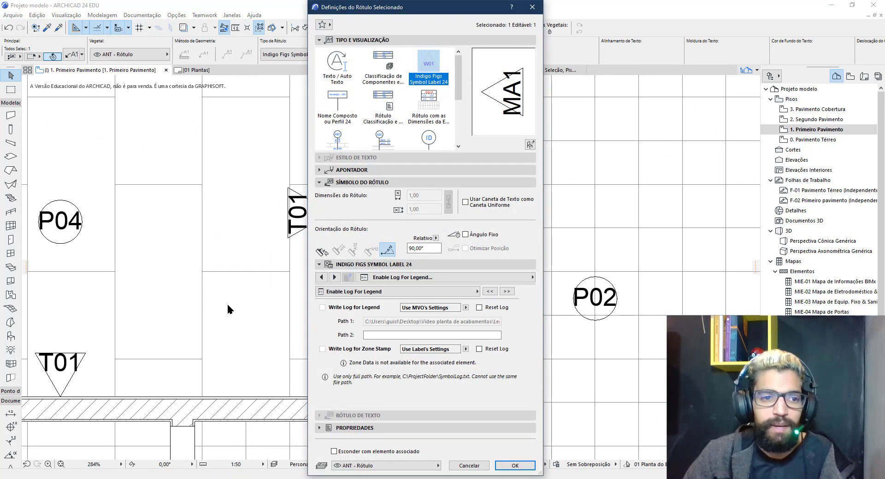
{"action": "left_click", "coordinate": [321, 278]}
{"action": "left_click", "coordinate": [321, 278]}
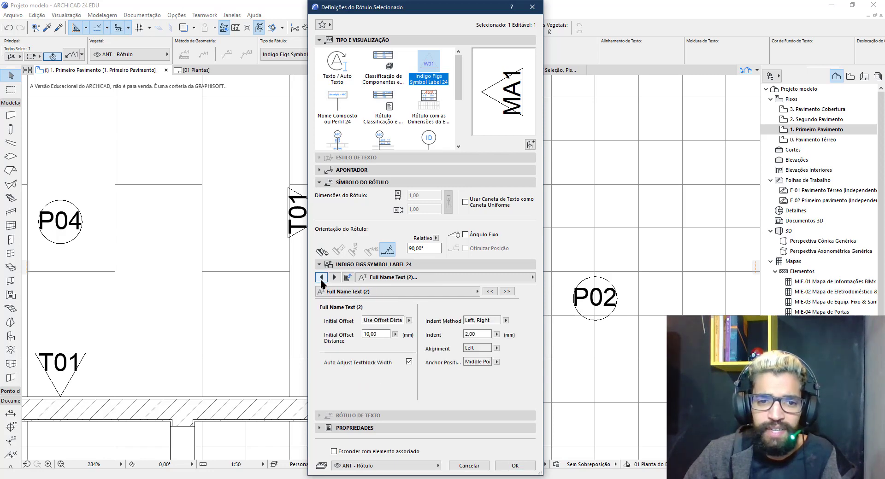
{"action": "left_click", "coordinate": [321, 278]}
{"action": "left_click", "coordinate": [321, 278]}
{"action": "left_click", "coordinate": [318, 277]}
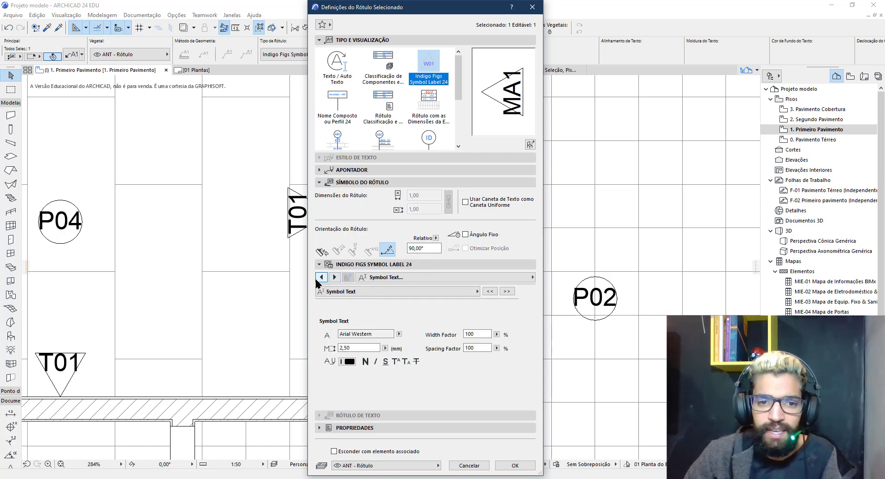
{"action": "left_click", "coordinate": [318, 278]}
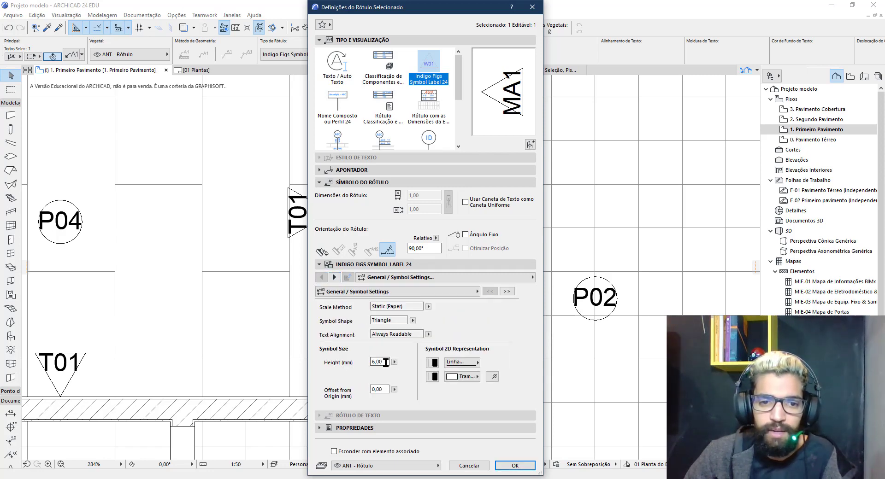
{"action": "left_click_drag", "start_coordinate": [387, 363], "coordinate": [347, 365]}
{"action": "type", "text": "10"}
{"action": "key", "text": "Return"}
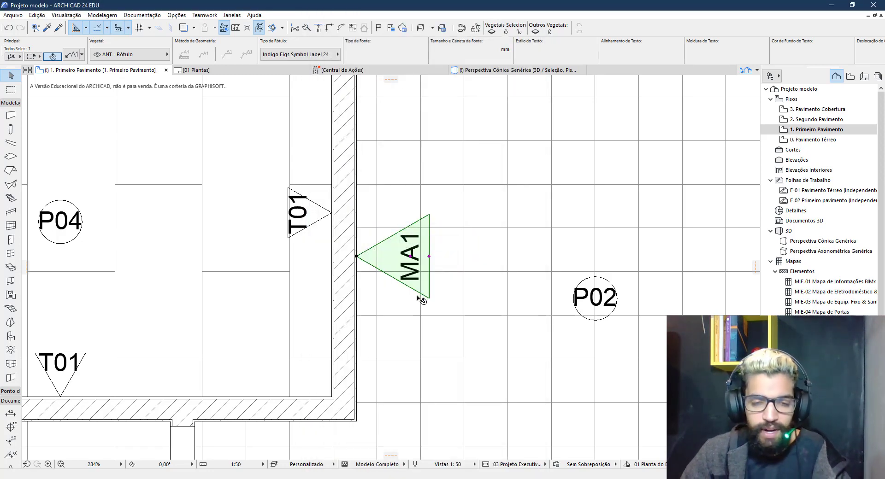
Reopen the MA1 label and confirm its Display Content still shows Surface
{"action": "double_click", "coordinate": [414, 254]}
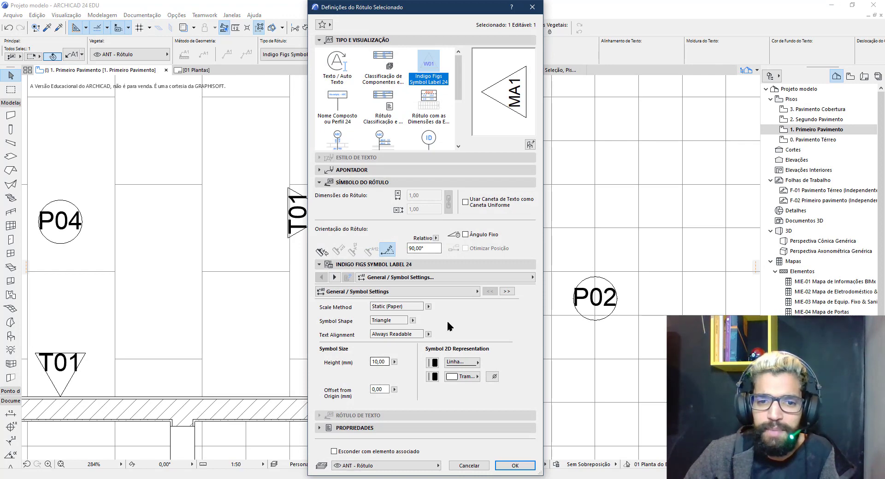
{"action": "left_click", "coordinate": [335, 277]}
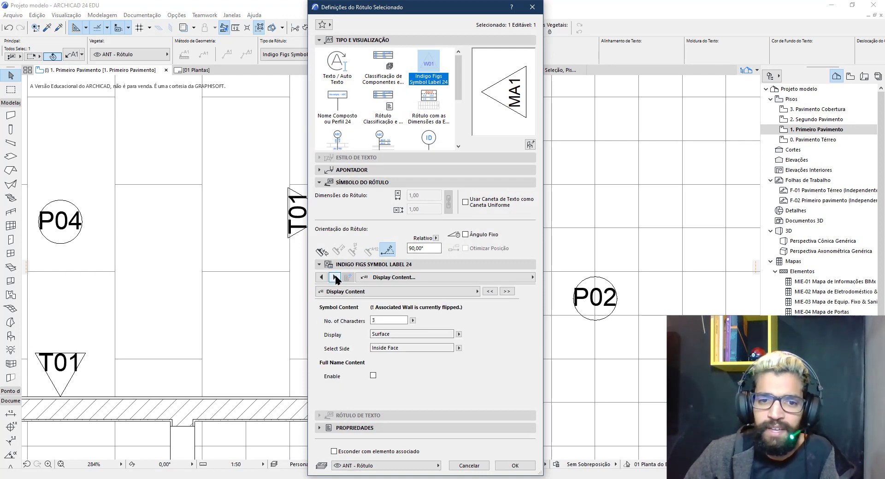
{"action": "left_click", "coordinate": [334, 278]}
{"action": "left_click", "coordinate": [321, 278]}
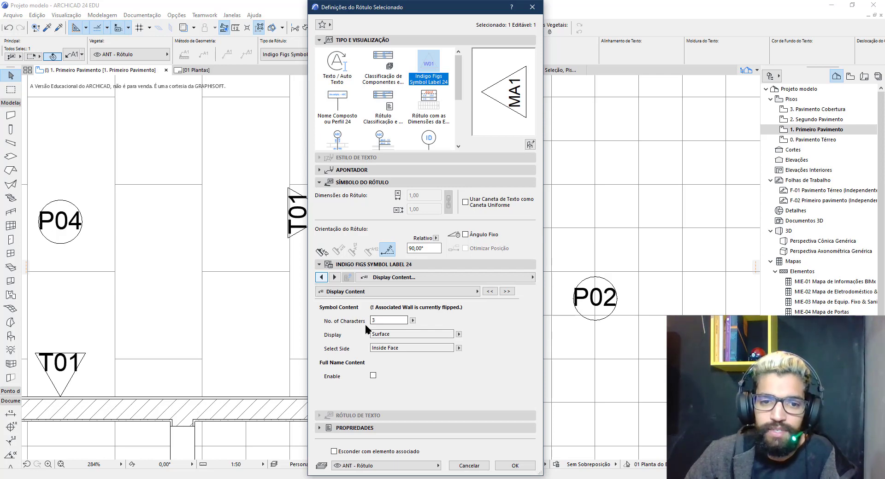
{"action": "left_click", "coordinate": [459, 334]}
{"action": "left_click", "coordinate": [474, 322]}
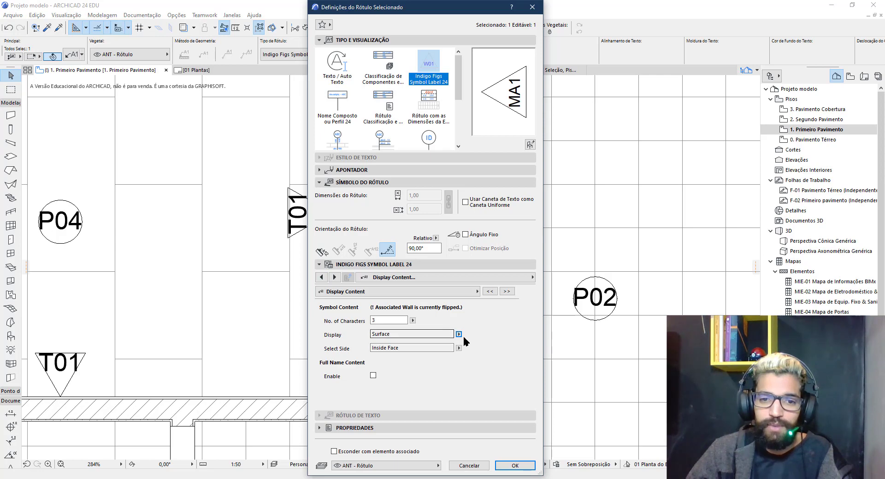
{"action": "left_click", "coordinate": [457, 335]}
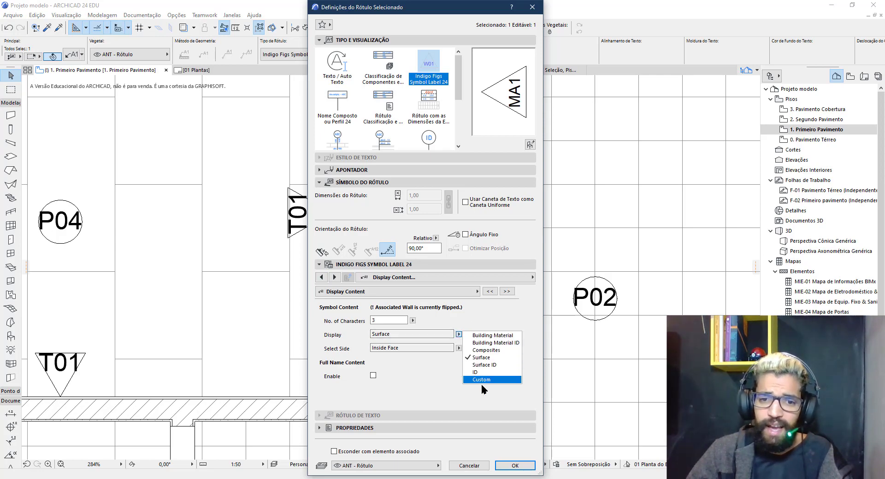
{"action": "key", "text": "Escape"}
{"action": "key", "text": "Escape"}
{"action": "key", "text": "Escape"}
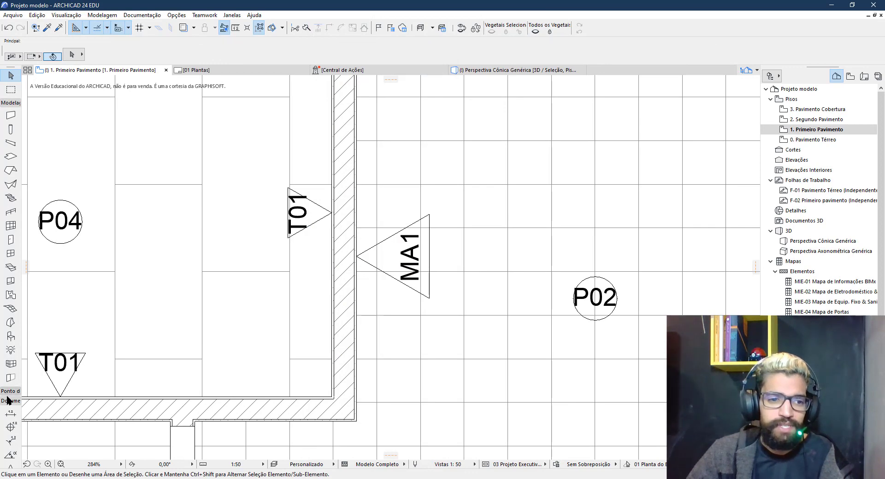
In the Label tool's default settings, keep Display Content set to Surface
{"action": "left_click", "coordinate": [10, 102]}
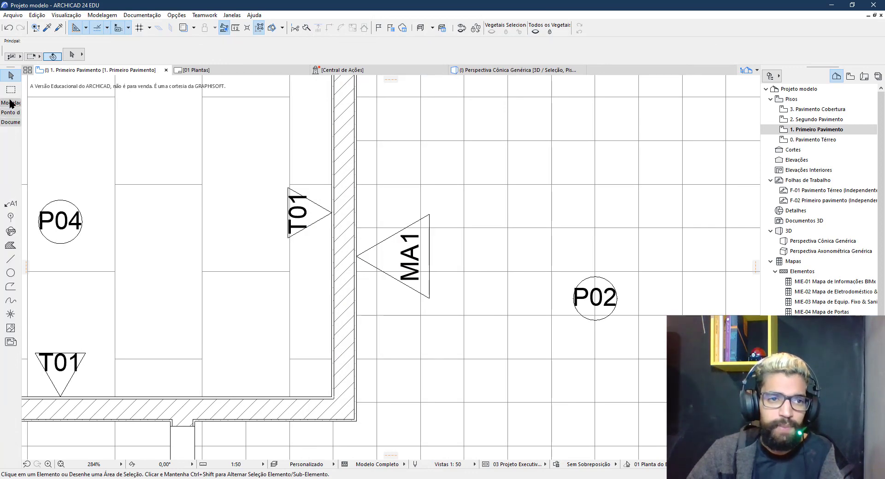
{"action": "left_click", "coordinate": [10, 204]}
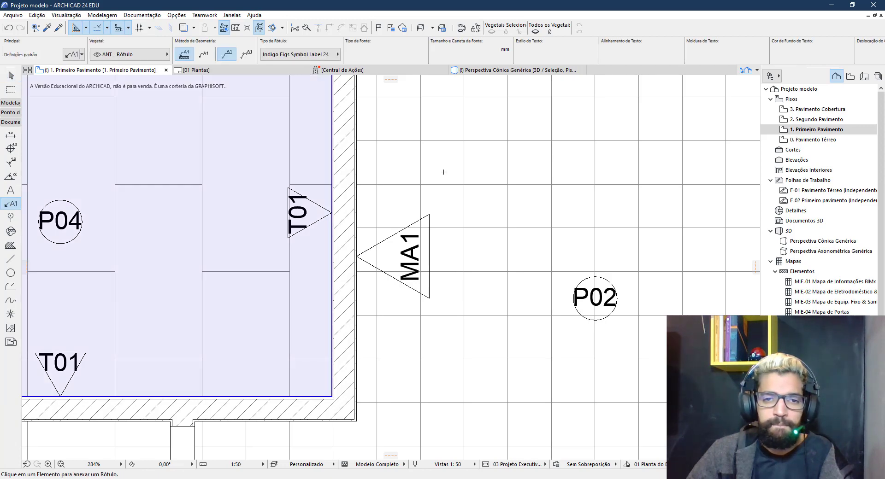
{"action": "key", "text": "ctrl+t"}
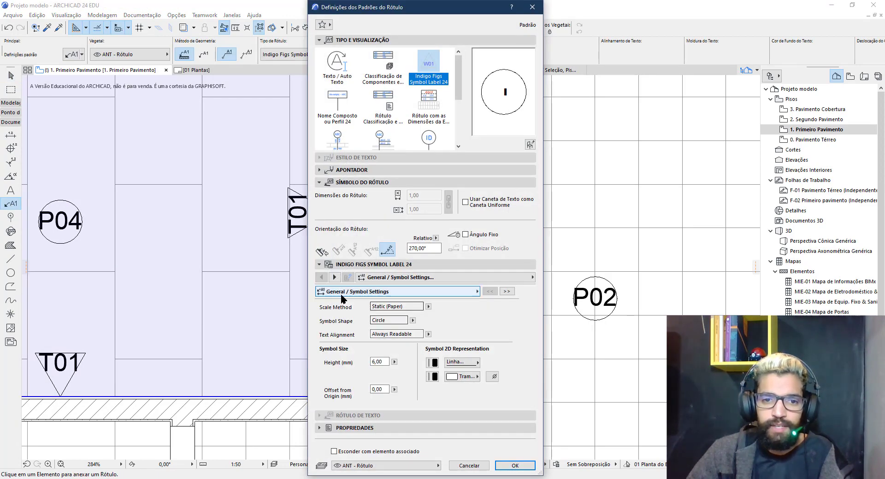
{"action": "left_click", "coordinate": [334, 277]}
{"action": "left_click", "coordinate": [334, 277]}
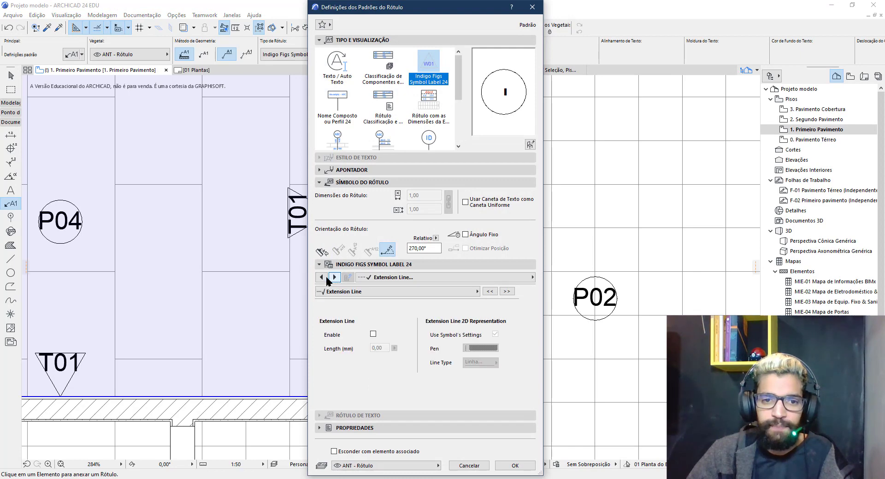
{"action": "left_click", "coordinate": [321, 277]}
{"action": "left_click", "coordinate": [458, 334]}
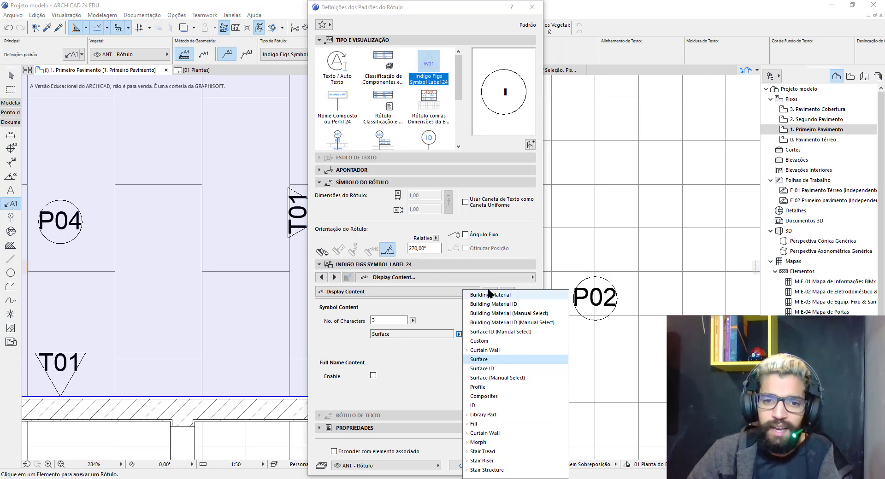
{"action": "left_click", "coordinate": [467, 414]}
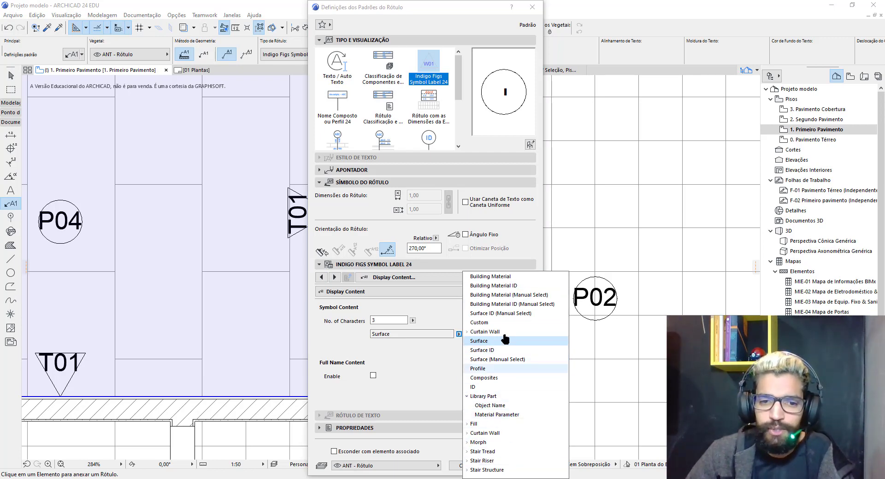
{"action": "left_click", "coordinate": [439, 419]}
Page through the remaining label settings to Enable Log For Legend and accept the defaults
{"action": "left_click", "coordinate": [334, 278]}
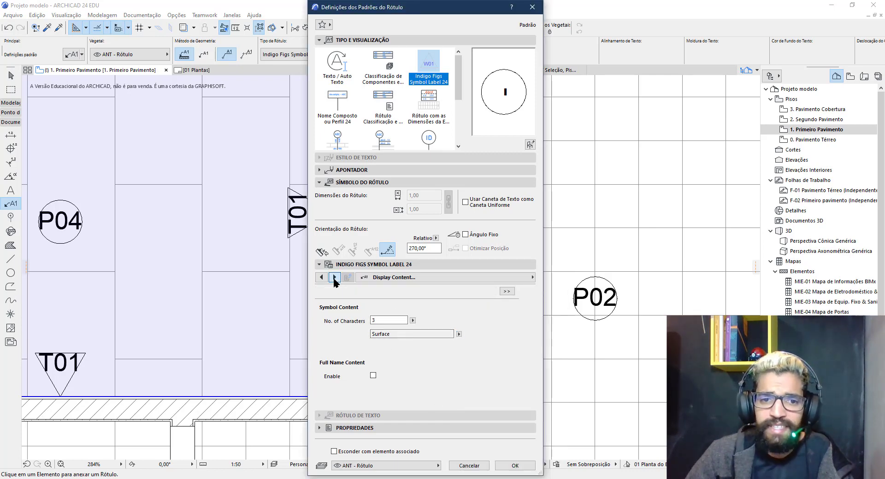
{"action": "left_click", "coordinate": [333, 278]}
{"action": "left_click", "coordinate": [333, 278]}
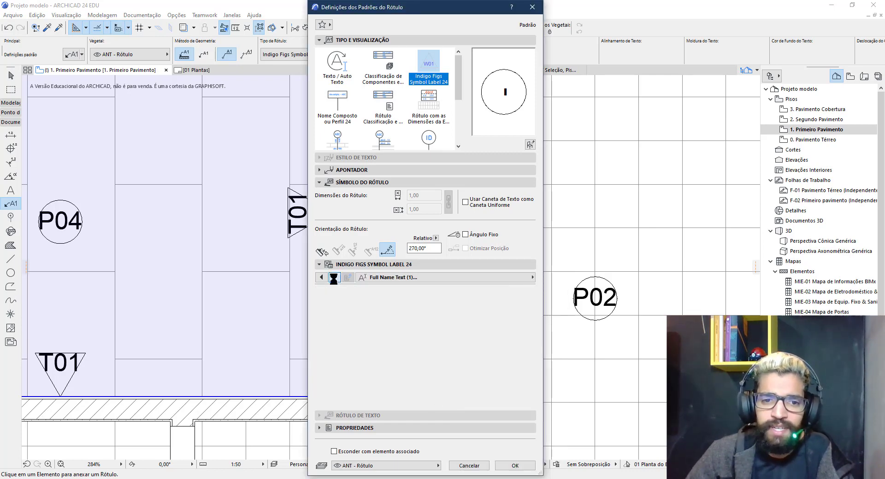
{"action": "left_click", "coordinate": [333, 278]}
{"action": "left_click", "coordinate": [333, 278]}
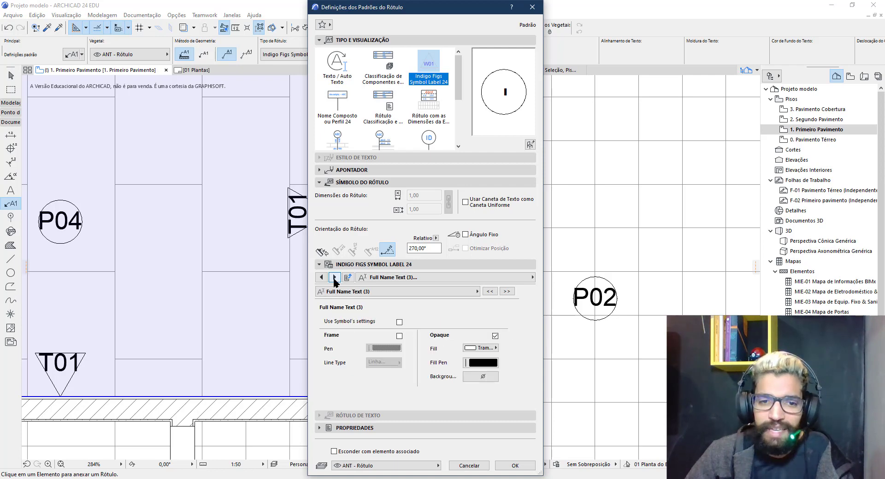
{"action": "left_click", "coordinate": [334, 278]}
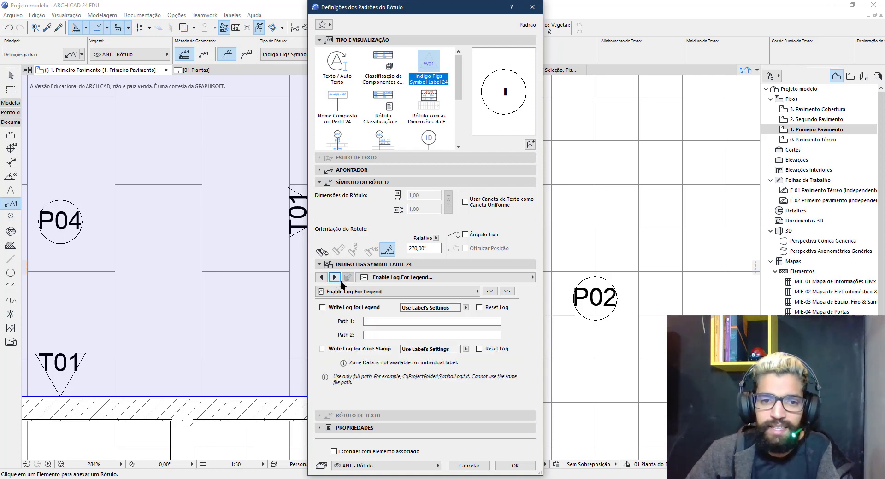
{"action": "left_click", "coordinate": [469, 466]}
{"action": "scroll", "coordinate": [349, 276], "scroll_direction": "down", "scroll_amount": 3}
{"action": "middle_click_drag", "start_coordinate": [435, 273], "coordinate": [312, 280]}
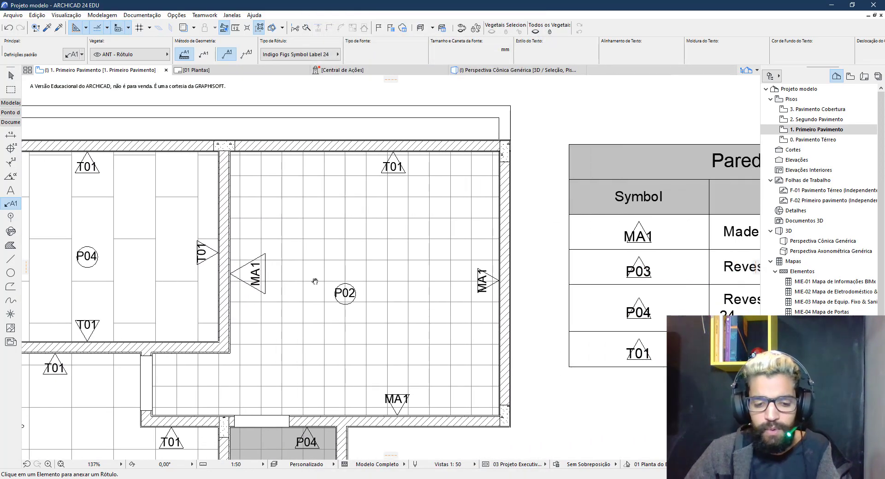
On the 01 Plantas layout, bring the legend tables into view and select Pisos - Geral
{"action": "left_click", "coordinate": [217, 70]}
{"action": "scroll", "coordinate": [483, 242], "scroll_direction": "up", "scroll_amount": 5}
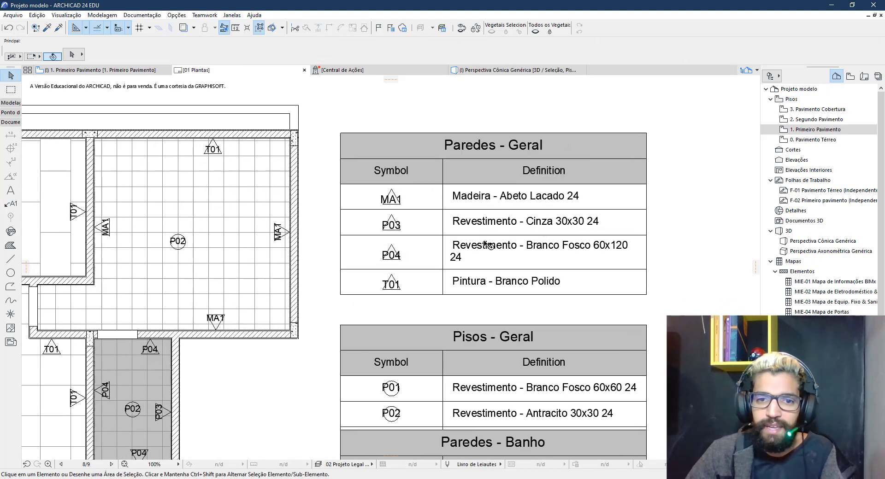
{"action": "key", "text": "ctrl+a"}
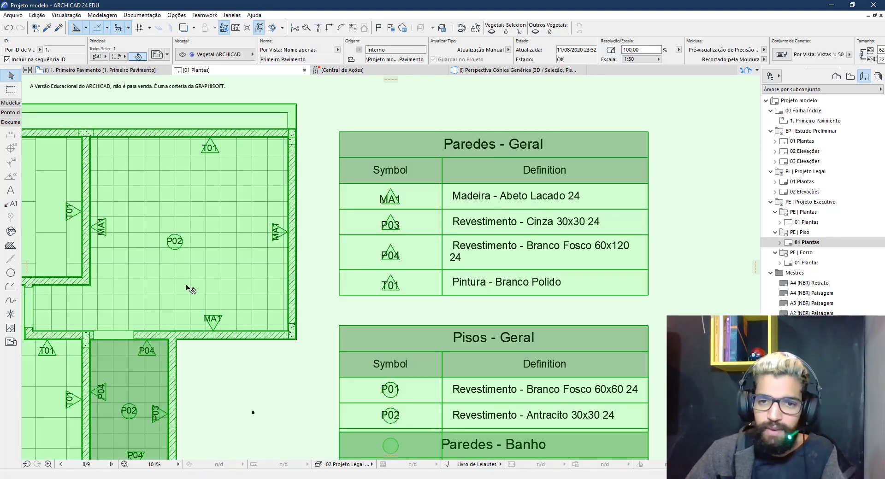
{"action": "scroll", "coordinate": [192, 286], "scroll_direction": "down", "scroll_amount": 5}
{"action": "middle_click_drag", "start_coordinate": [453, 244], "coordinate": [205, 228]}
{"action": "scroll", "coordinate": [358, 166], "scroll_direction": "up", "scroll_amount": 4}
{"action": "middle_click_drag", "start_coordinate": [358, 165], "coordinate": [380, 209]}
{"action": "scroll", "coordinate": [380, 210], "scroll_direction": "up", "scroll_amount": 1}
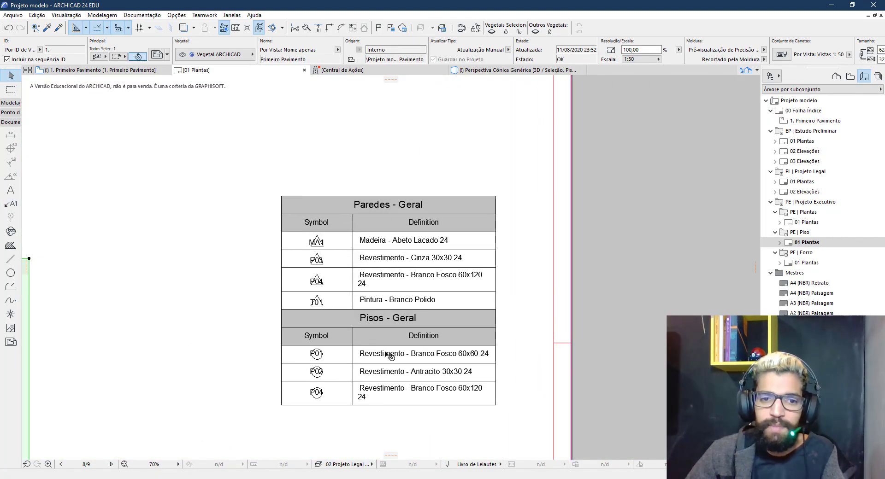
{"action": "left_click", "coordinate": [369, 363]}
Review the Pisos - Geral legend's header and content text settings, then cancel without changes
{"action": "double_click", "coordinate": [368, 326]}
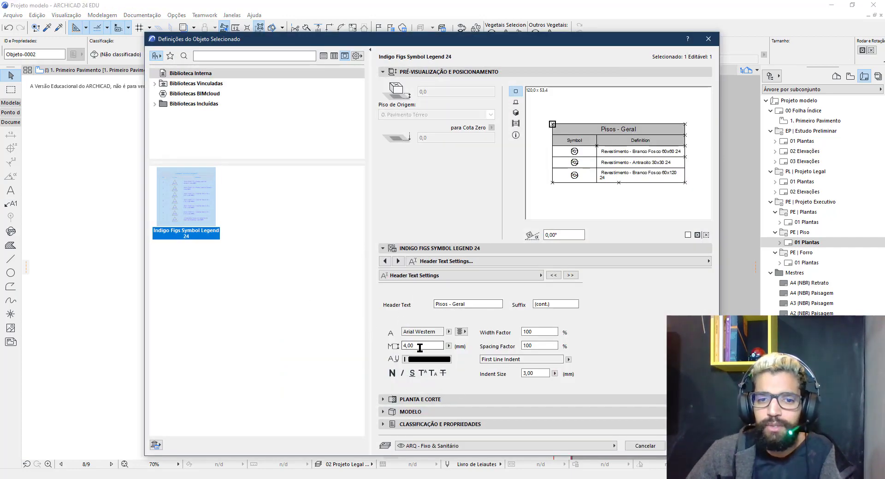
{"action": "left_click", "coordinate": [398, 261]}
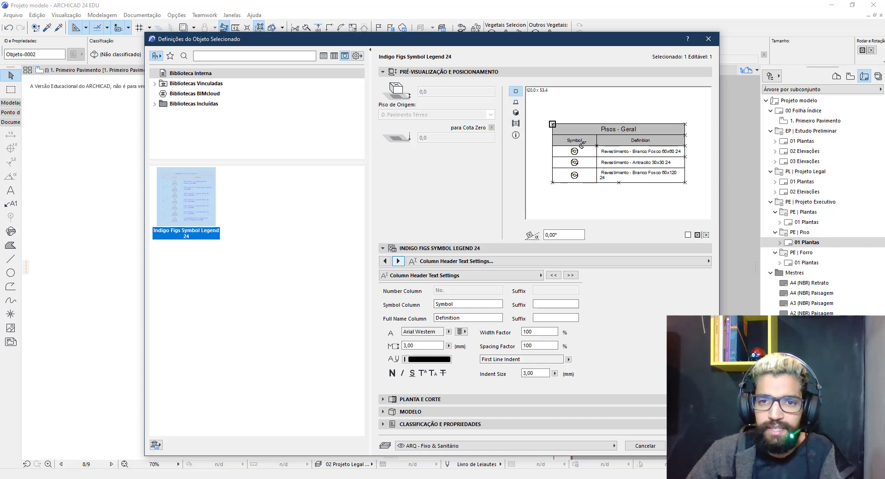
{"action": "left_click", "coordinate": [468, 304]}
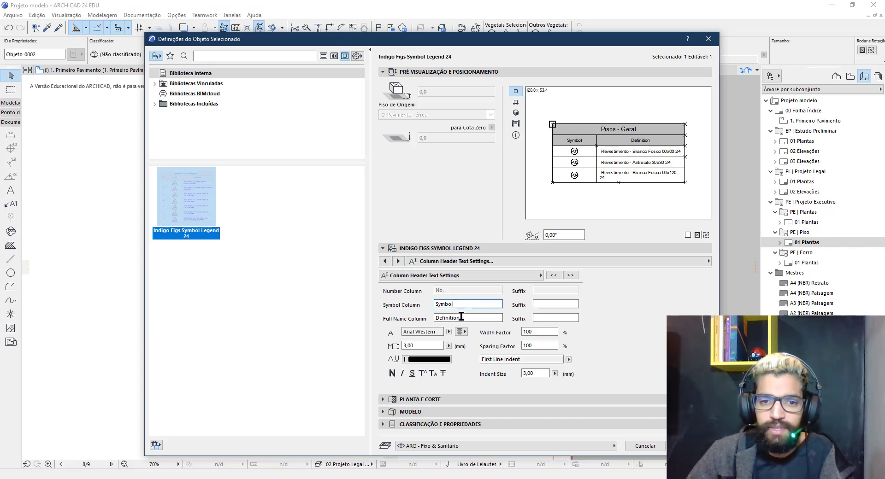
{"action": "left_click", "coordinate": [462, 317]}
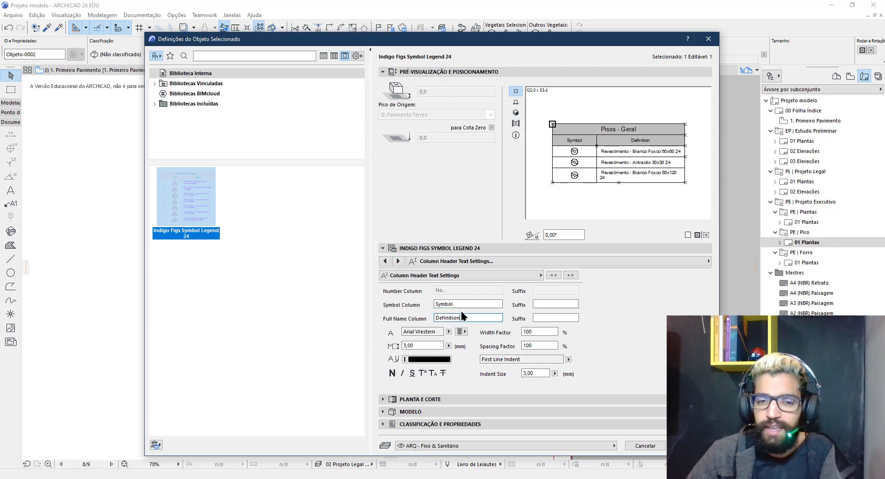
{"action": "left_click", "coordinate": [398, 261]}
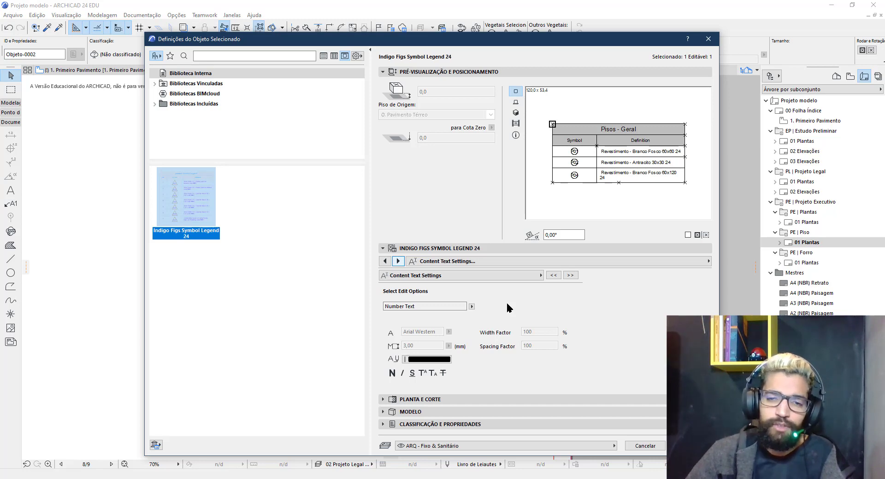
{"action": "left_click", "coordinate": [572, 275]}
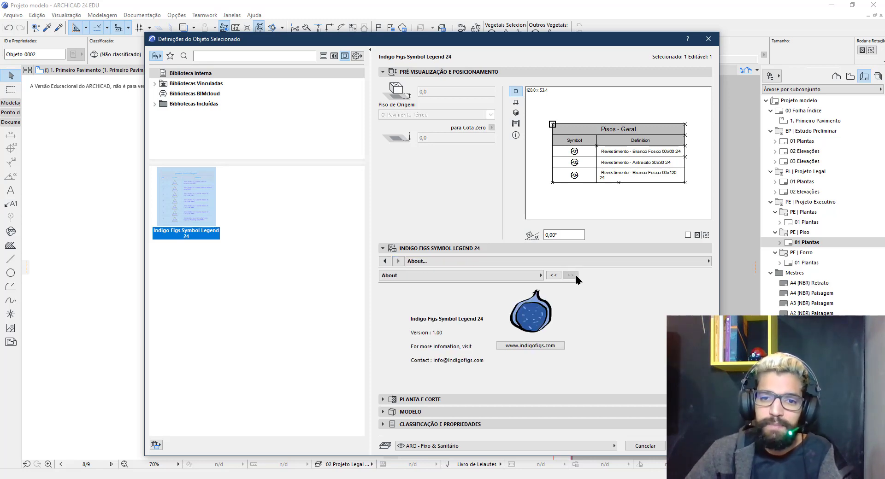
{"action": "left_click", "coordinate": [385, 262]}
{"action": "left_click", "coordinate": [647, 445]}
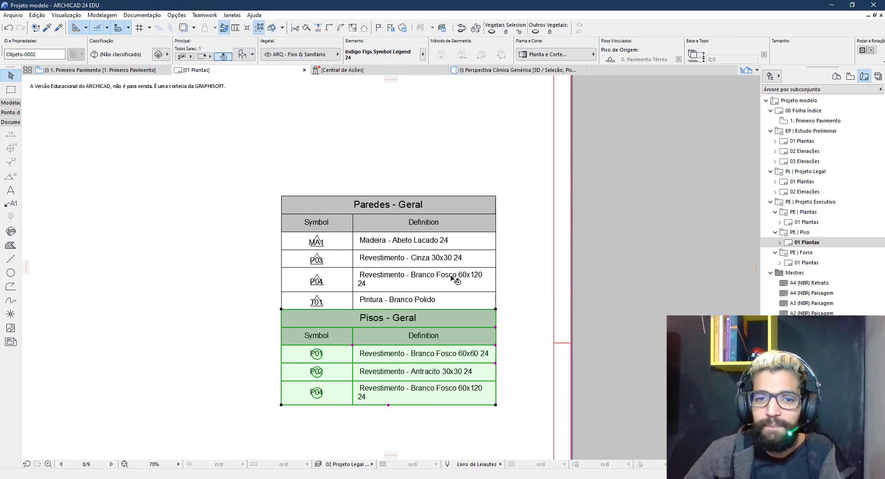
Deselect the legend and zoom out to show the whole 01 Plantas sheet
{"action": "scroll", "coordinate": [507, 281], "scroll_direction": "down", "scroll_amount": 3}
{"action": "key", "text": "Escape"}
{"action": "left_click", "coordinate": [415, 314]}
{"action": "scroll", "coordinate": [437, 347], "scroll_direction": "down", "scroll_amount": 3}
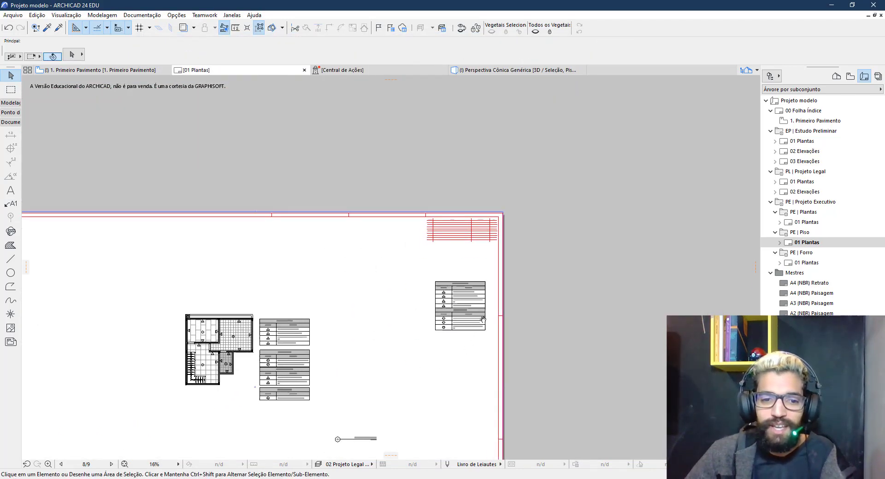
{"action": "middle_click_drag", "start_coordinate": [481, 285], "coordinate": [491, 253]}
{"action": "middle_click_drag", "start_coordinate": [432, 409], "coordinate": [491, 248]}
{"action": "middle_click_drag", "start_coordinate": [350, 320], "coordinate": [334, 425]}
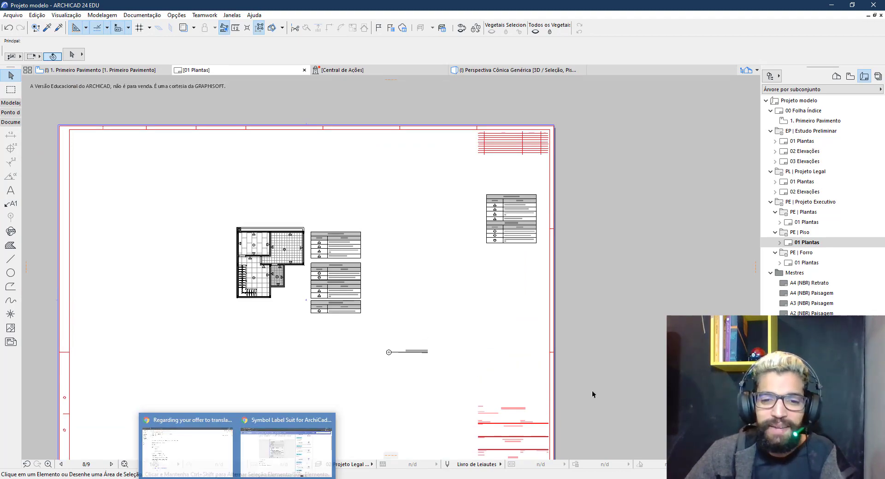
In Chrome, open the Indigo Figs Zone Stamp product page from the GDL for ArchiCad menu
{"action": "mouse_move", "coordinate": [237, 478]}
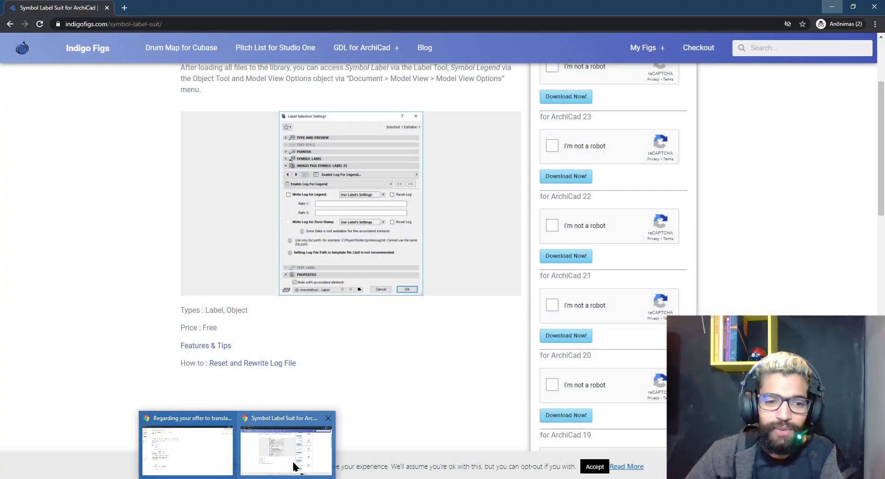
{"action": "left_click", "coordinate": [293, 466]}
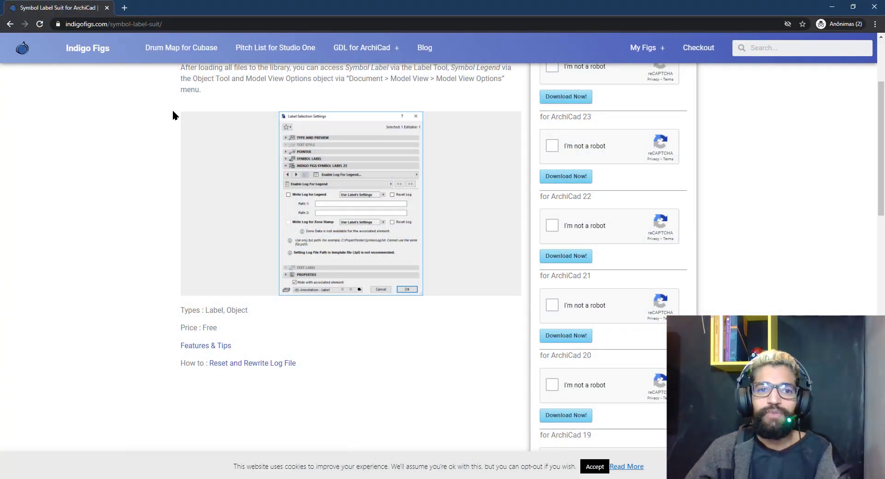
{"action": "scroll", "coordinate": [396, 249], "scroll_direction": "up", "scroll_amount": 3}
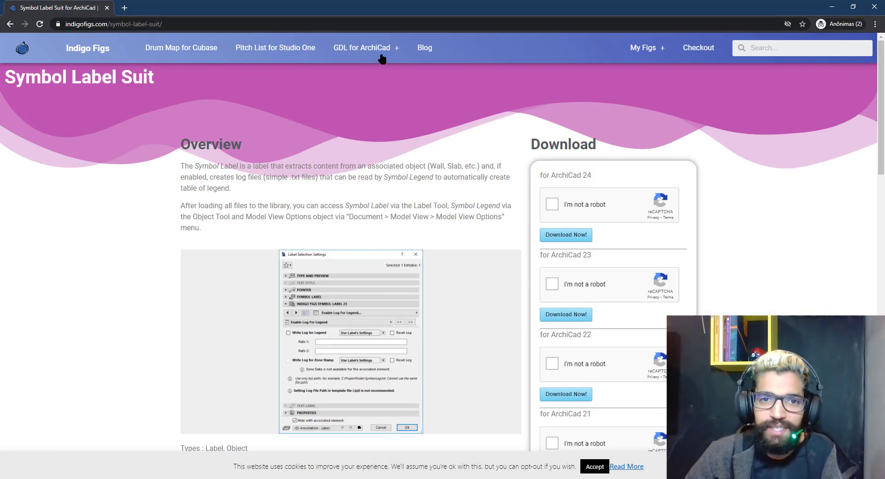
{"action": "mouse_move", "coordinate": [375, 55]}
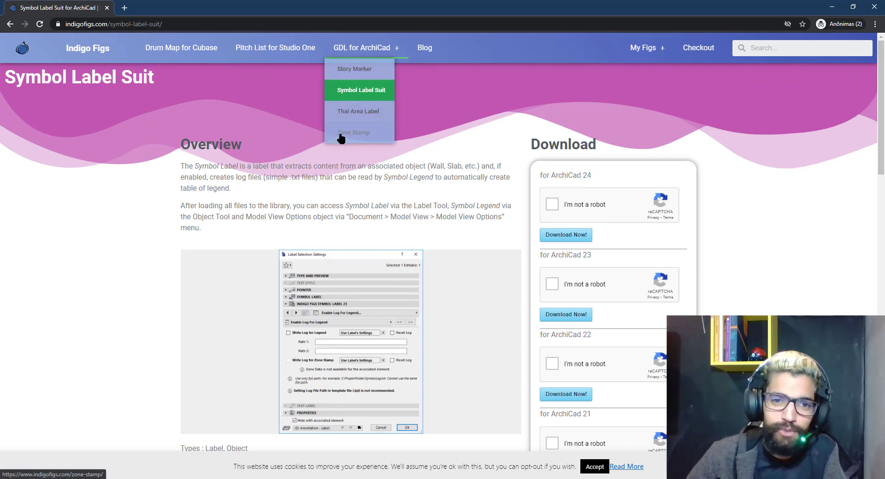
{"action": "left_click", "coordinate": [353, 138]}
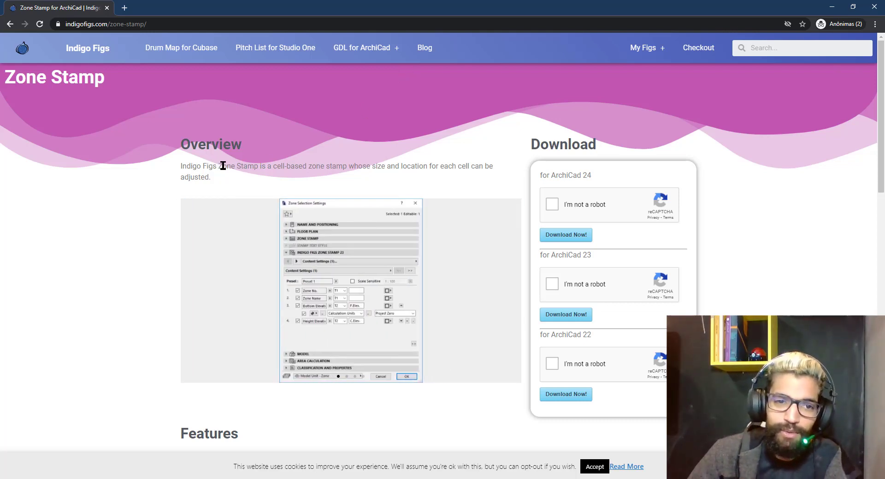
Highlight the Zone Stamp name, then return to the ARCHICAD 01 Plantas layout
{"action": "left_click_drag", "start_coordinate": [216, 166], "coordinate": [262, 167]}
{"action": "left_click", "coordinate": [281, 168]}
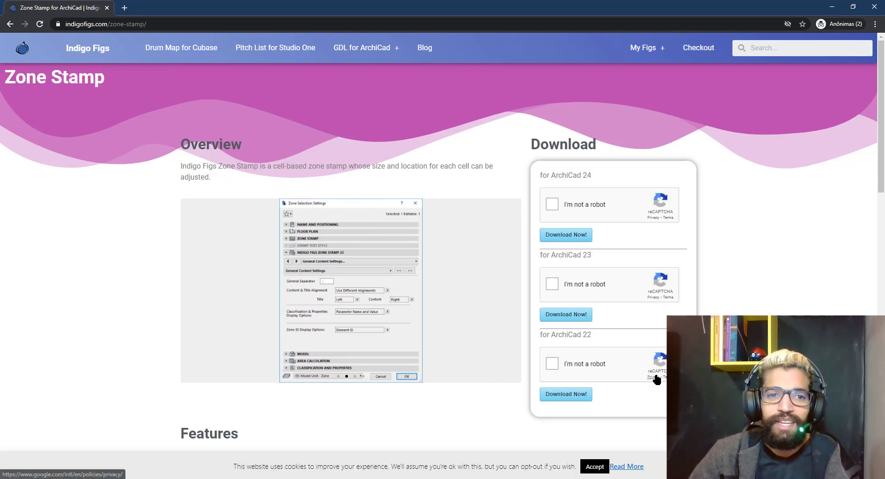
{"action": "key", "text": "alt+Tab"}
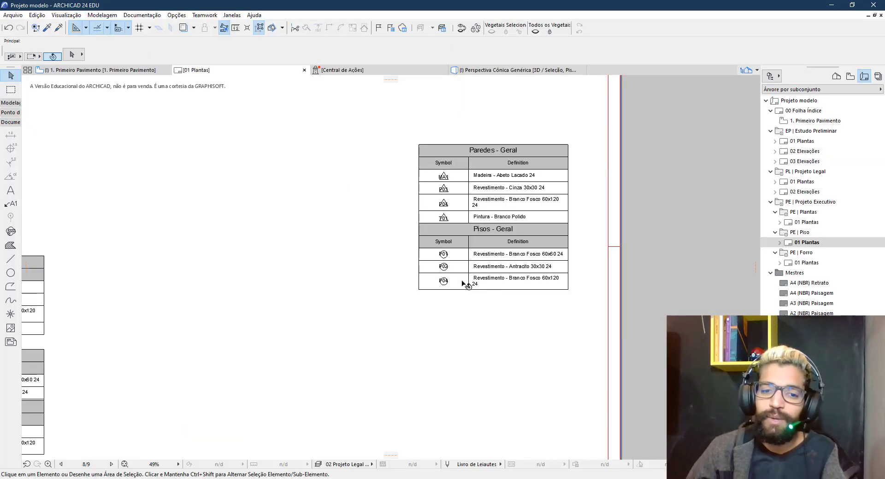